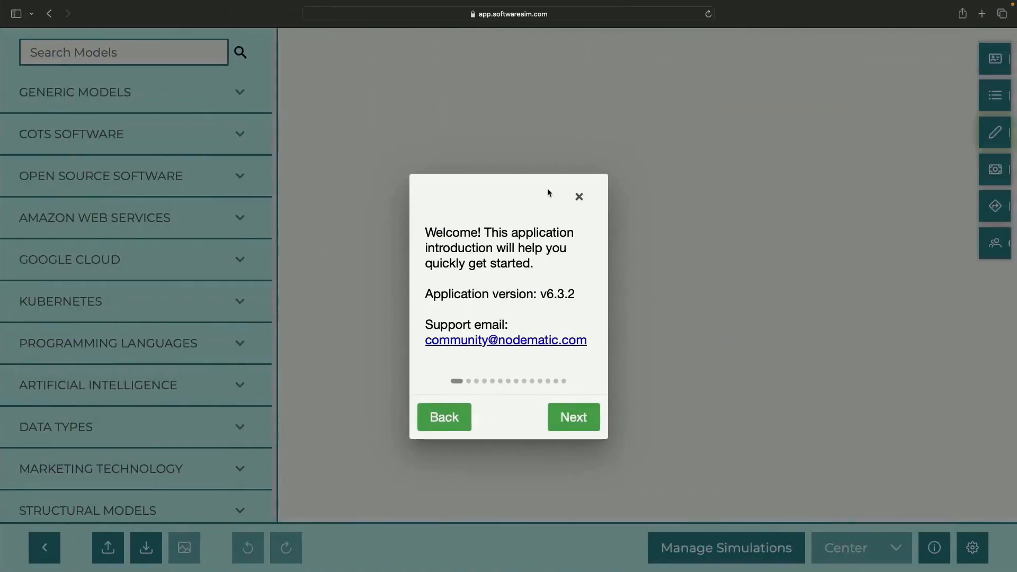
# Close the application introduction, search the models for "document", and place the Document AI model on the canvas
pyautogui.click(580, 198)
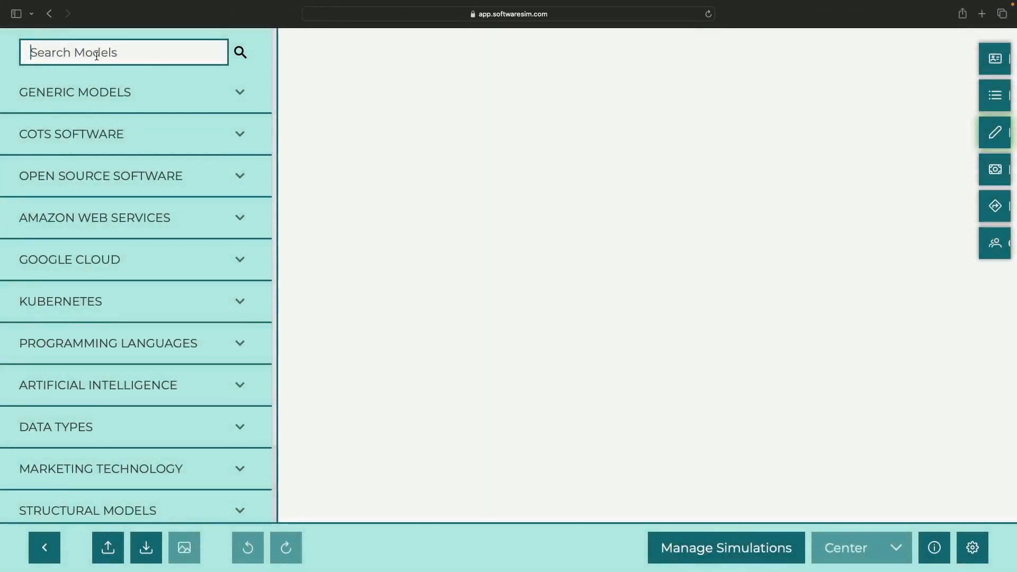
pyautogui.write('document')
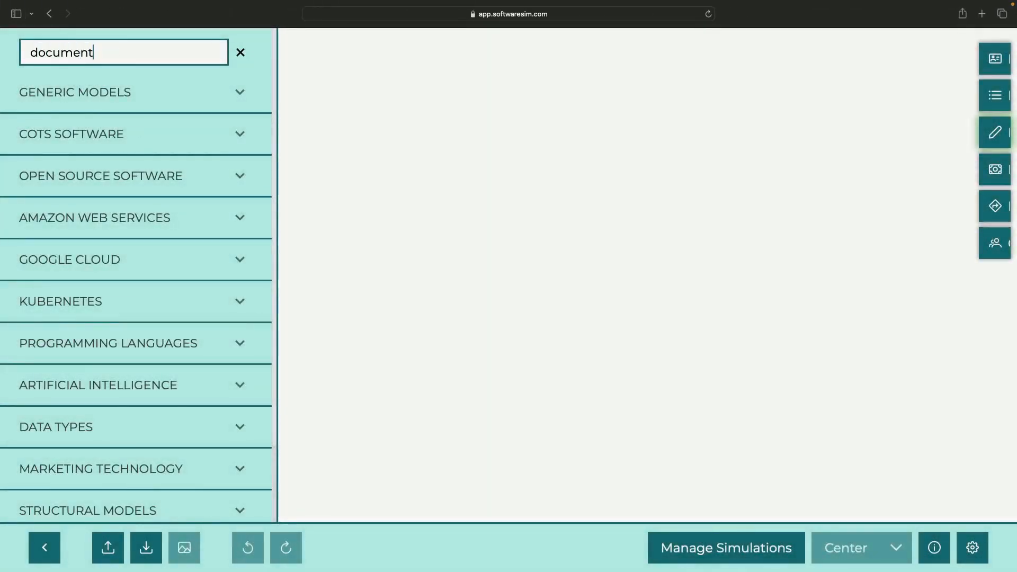
pyautogui.moveTo(158, 141); pyautogui.dragTo(514, 163)
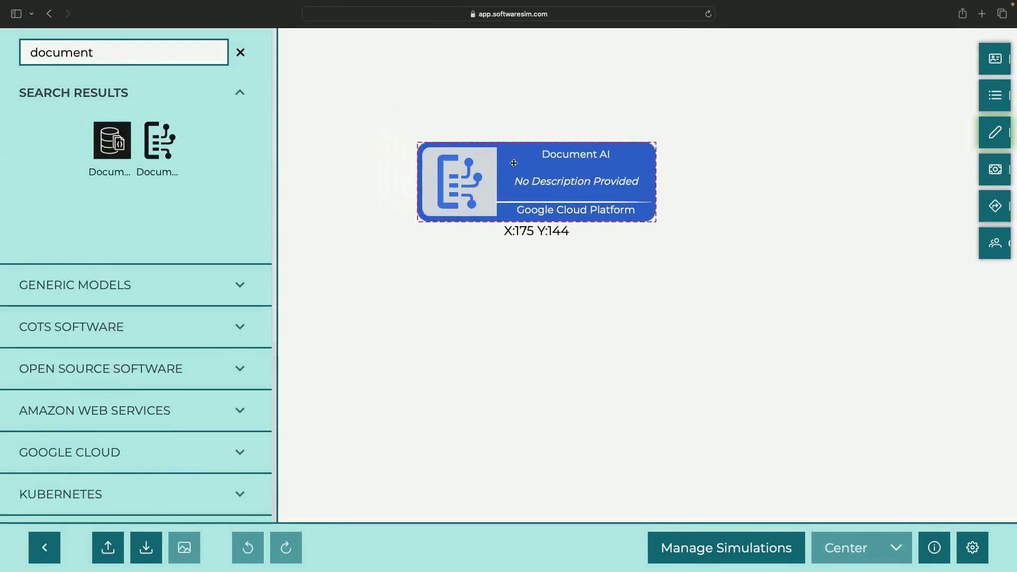
# Auto-generate a short description in the Document AI block's properties and save it
pyautogui.rightClick(514, 163)
pyautogui.click(553, 179)
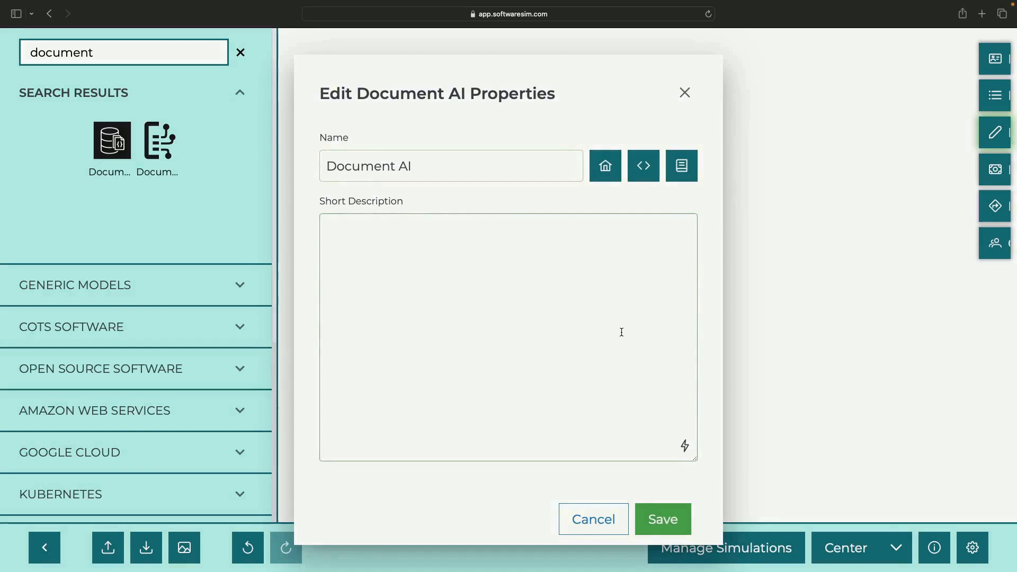
pyautogui.click(685, 449)
pyautogui.click(663, 519)
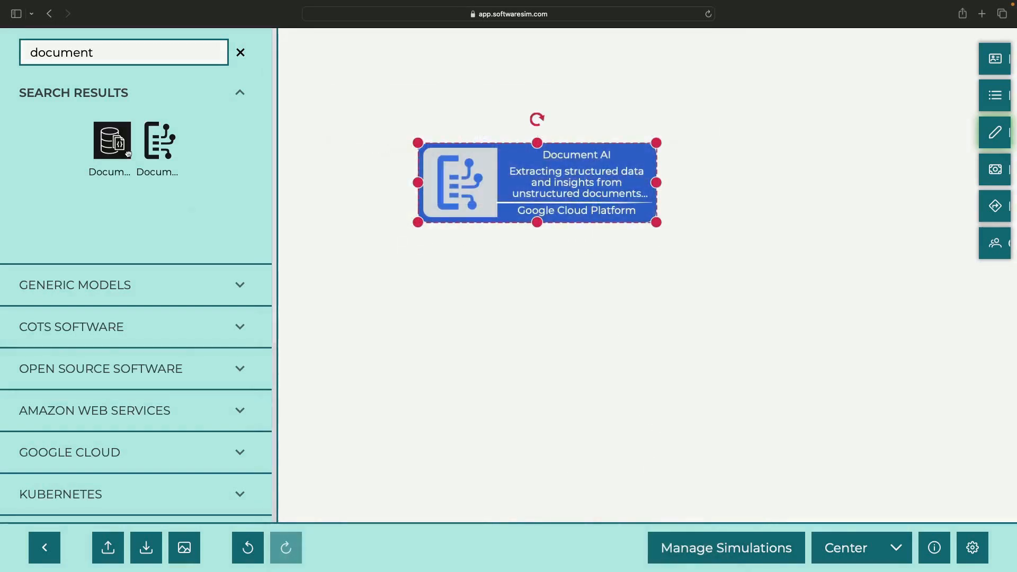
# Widen the Document AI block so its full description fits
pyautogui.doubleClick(106, 52)
pyautogui.click(661, 219)
pyautogui.moveTo(656, 182); pyautogui.dragTo(699, 182)
pyautogui.click(579, 310)
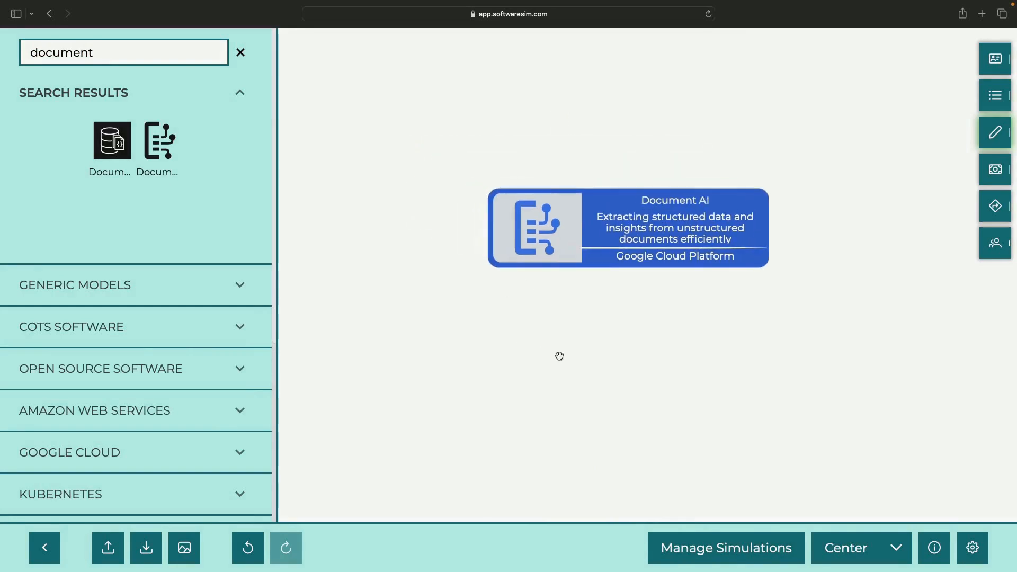
# Search the models for "pdf", place a PDF File model left of the Document AI block, and reduce it to an icon
pyautogui.doubleClick(152, 50)
pyautogui.write('pdf')
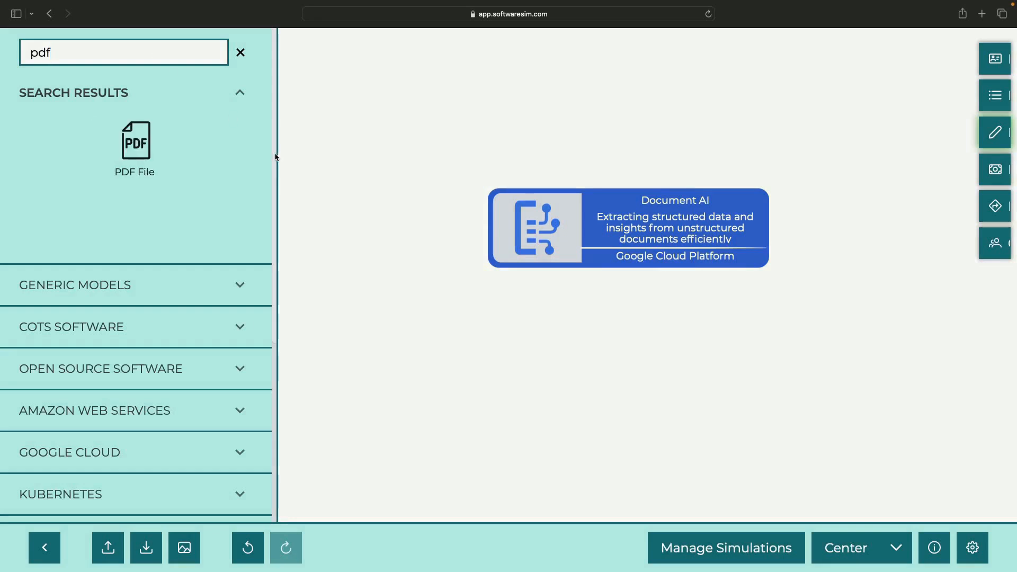
pyautogui.moveTo(117, 144); pyautogui.dragTo(413, 235)
pyautogui.rightClick(402, 137)
pyautogui.click(503, 293)
# Paste four copies of the PDF File icon and arrange them in a staggered, overlapping stack beside the Document AI block
pyautogui.press('super+c')
pyautogui.press('super+v')
pyautogui.press('super+v')
pyautogui.press('super+v')
pyautogui.moveTo(454, 204); pyautogui.dragTo(409, 265)
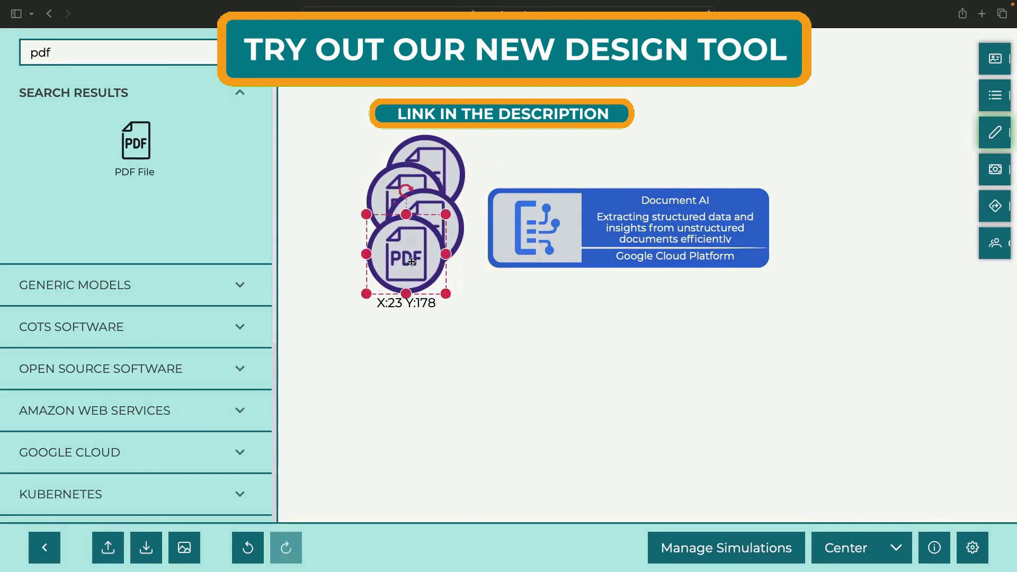
pyautogui.press('super+v')
pyautogui.moveTo(449, 204); pyautogui.dragTo(417, 266)
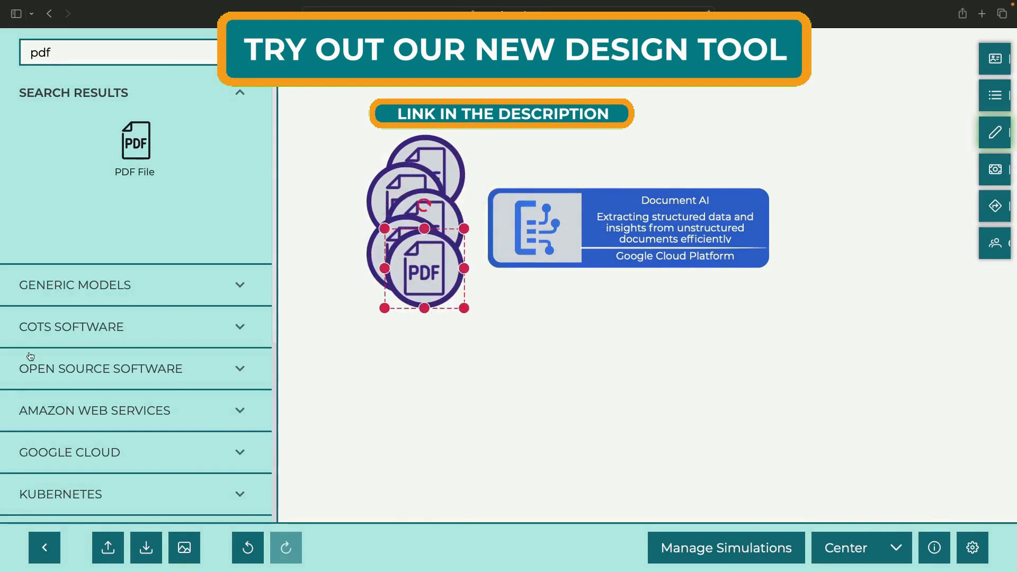
# Add a straight one-way arrow connector from the PDF stack to the Document AI block
pyautogui.scroll(-6, 89, 403)
pyautogui.click(131, 453)
pyautogui.scroll(-3, 129, 449)
pyautogui.moveTo(95, 413); pyautogui.dragTo(539, 84)
pyautogui.moveTo(541, 84); pyautogui.dragTo(453, 210)
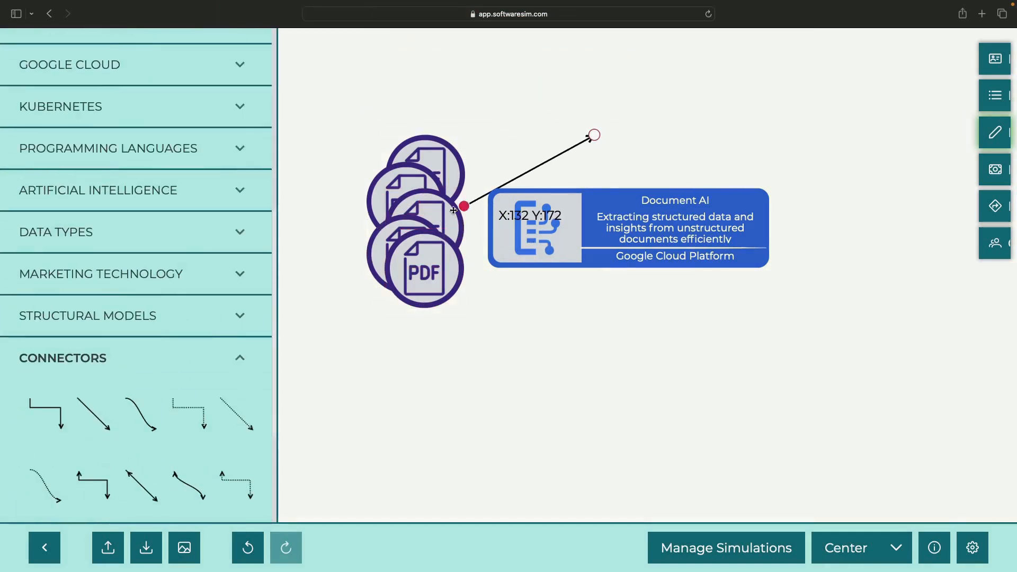
pyautogui.moveTo(596, 135); pyautogui.dragTo(585, 225)
pyautogui.click(597, 132)
pyautogui.click(622, 133)
pyautogui.moveTo(675, 125); pyautogui.dragTo(608, 129)
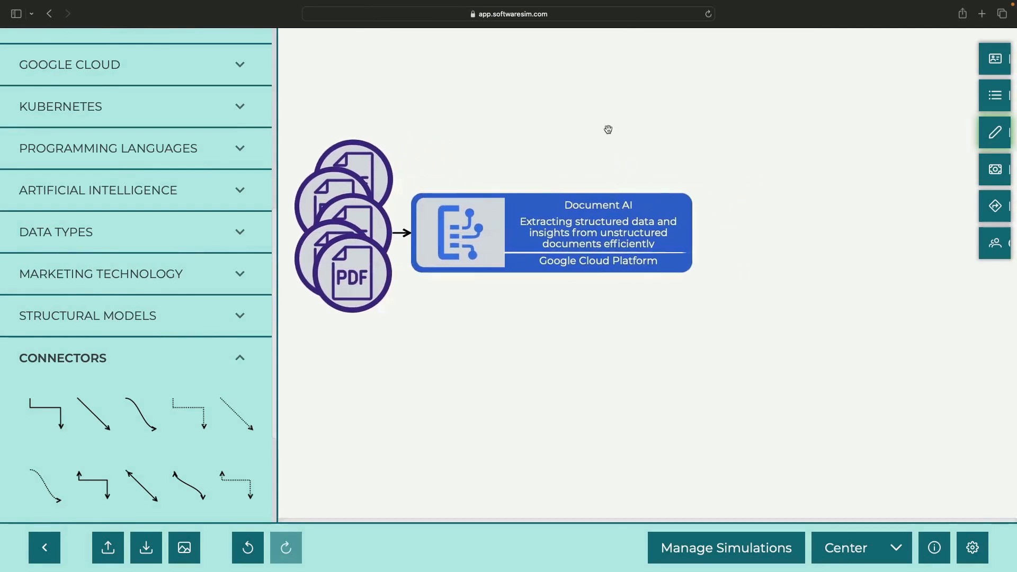
# Search the models for "api", place the Google API model right of the Document AI block, and reduce it to an icon
pyautogui.scroll(1, 83, 136)
pyautogui.scroll(10, 84, 136)
pyautogui.doubleClick(82, 47)
pyautogui.write('api')
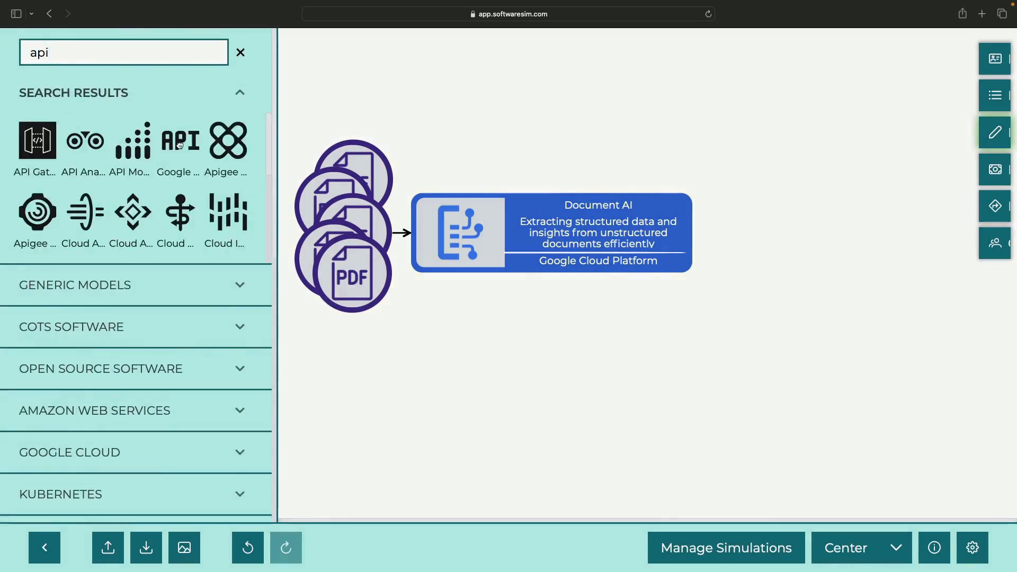
pyautogui.moveTo(180, 144); pyautogui.dragTo(767, 233)
pyautogui.rightClick(816, 169)
pyautogui.click(934, 268)
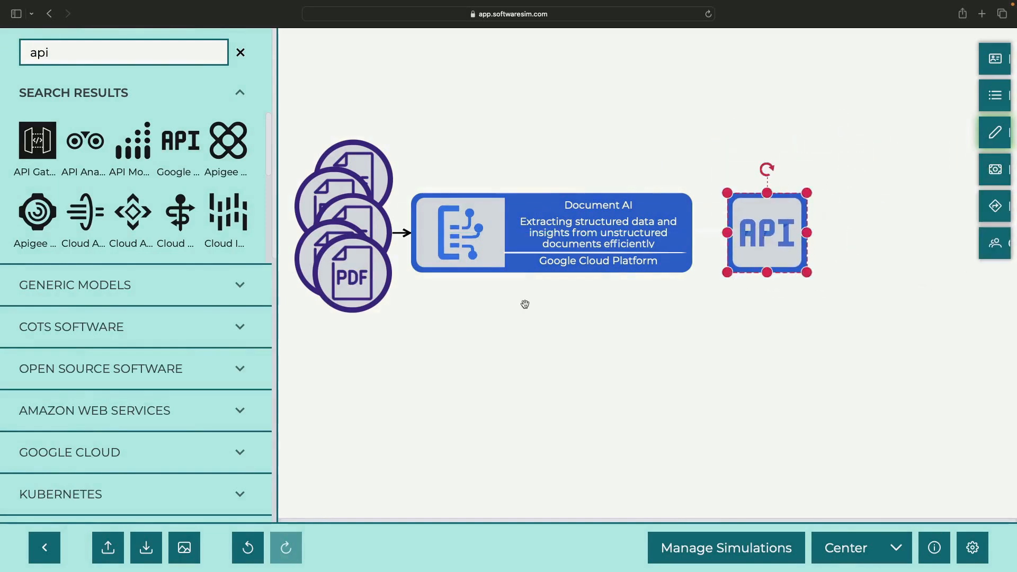
# Connect the Document AI block to the API icon with a straight one-way arrow connector
pyautogui.scroll(-15, 197, 415)
pyautogui.moveTo(93, 243); pyautogui.dragTo(628, 301)
pyautogui.moveTo(626, 298); pyautogui.dragTo(599, 226)
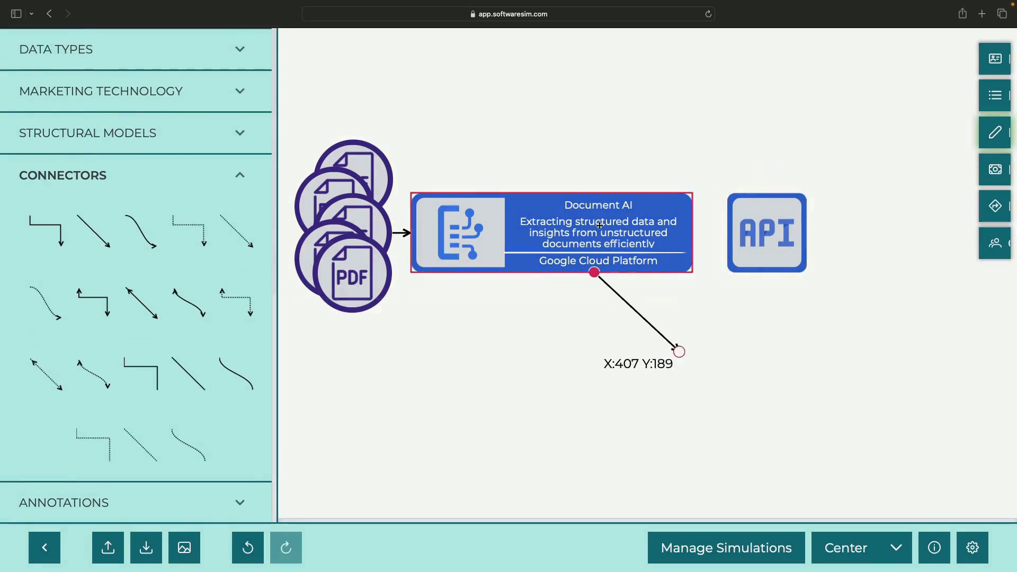
pyautogui.moveTo(679, 352); pyautogui.dragTo(771, 234)
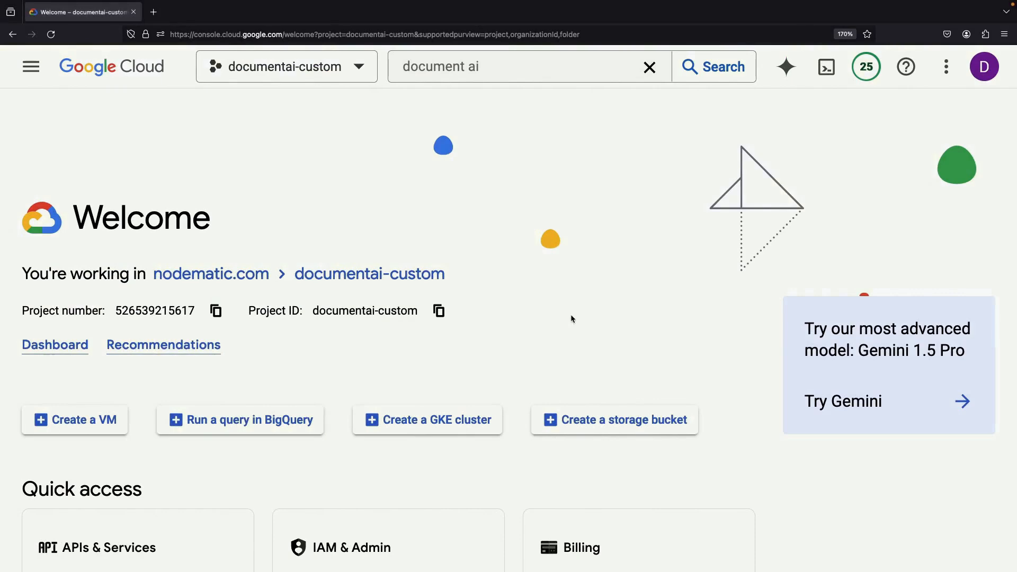
# Switch to the Google Cloud console and open the Document AI processor gallery in the documentai-custom project
pyautogui.click(492, 65)
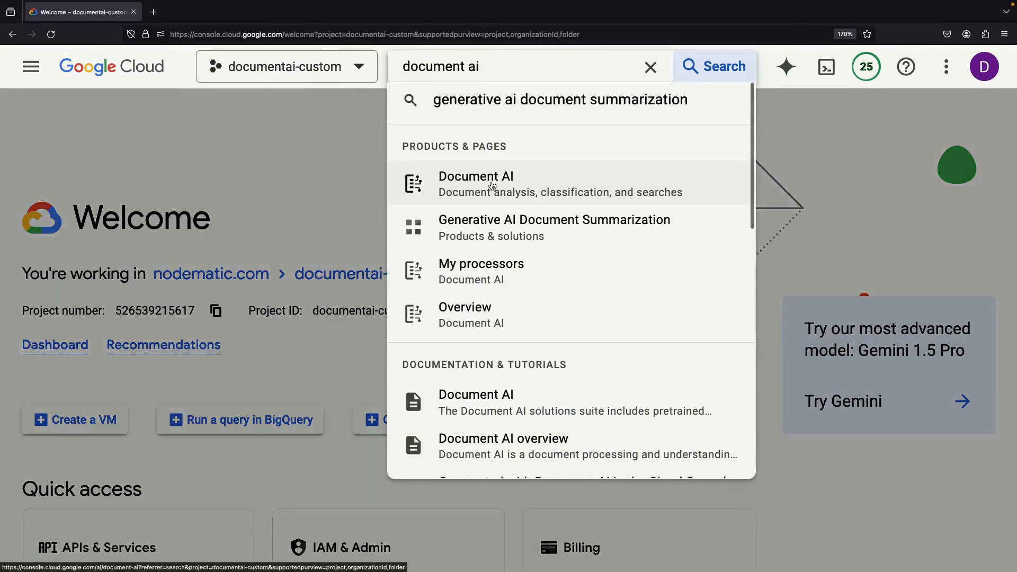
pyautogui.click(491, 183)
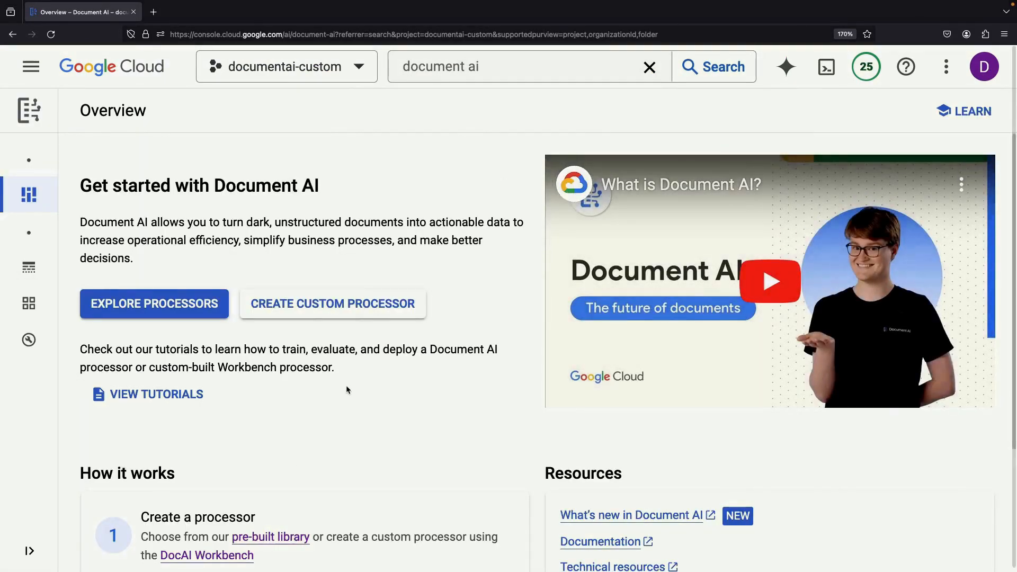
pyautogui.scroll(-1, 347, 389)
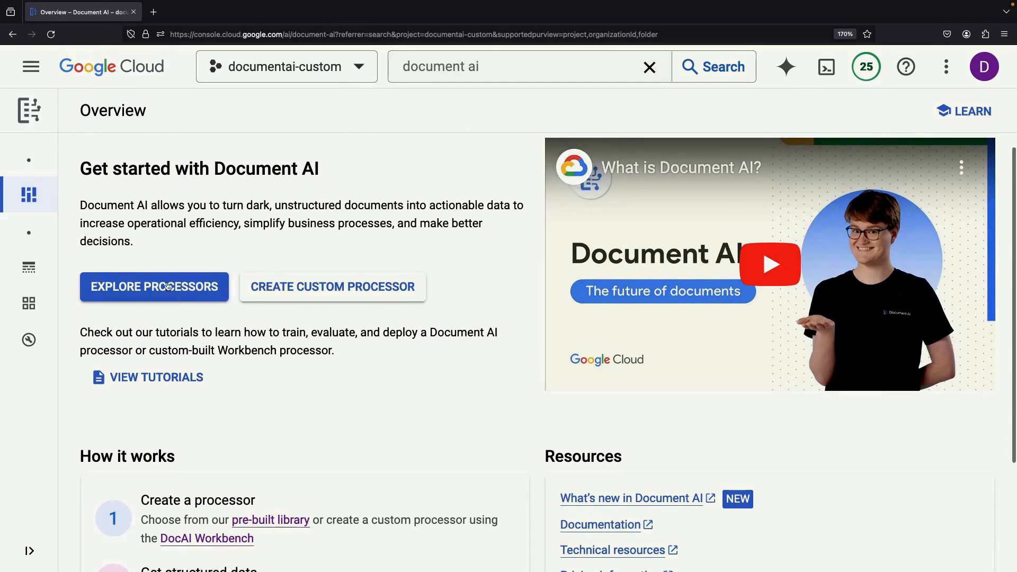
pyautogui.click(158, 291)
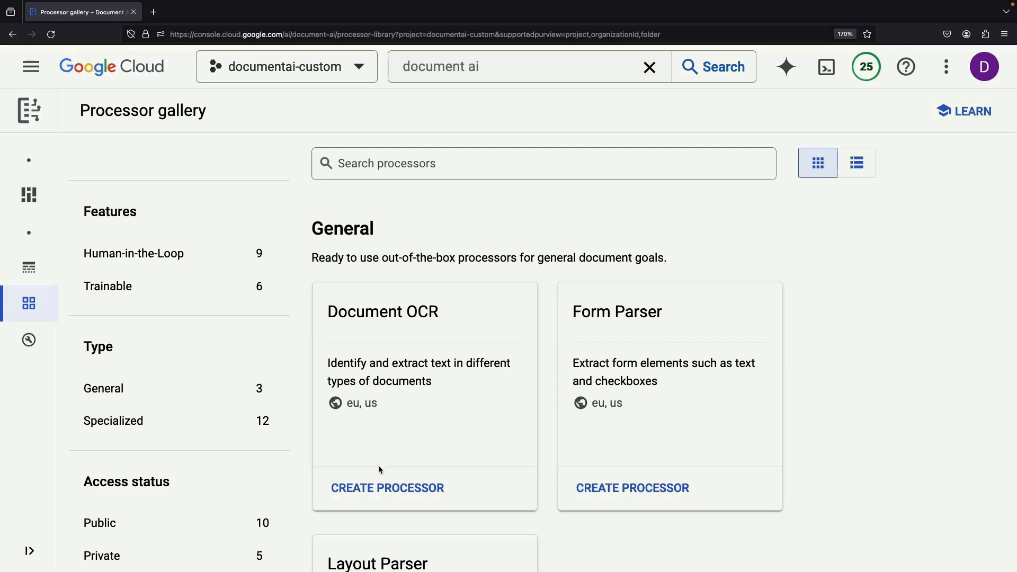
# Examine the processor gallery's specialized processors by filtering the type to Specialized, and clear the filter
pyautogui.scroll(-8, 306, 411)
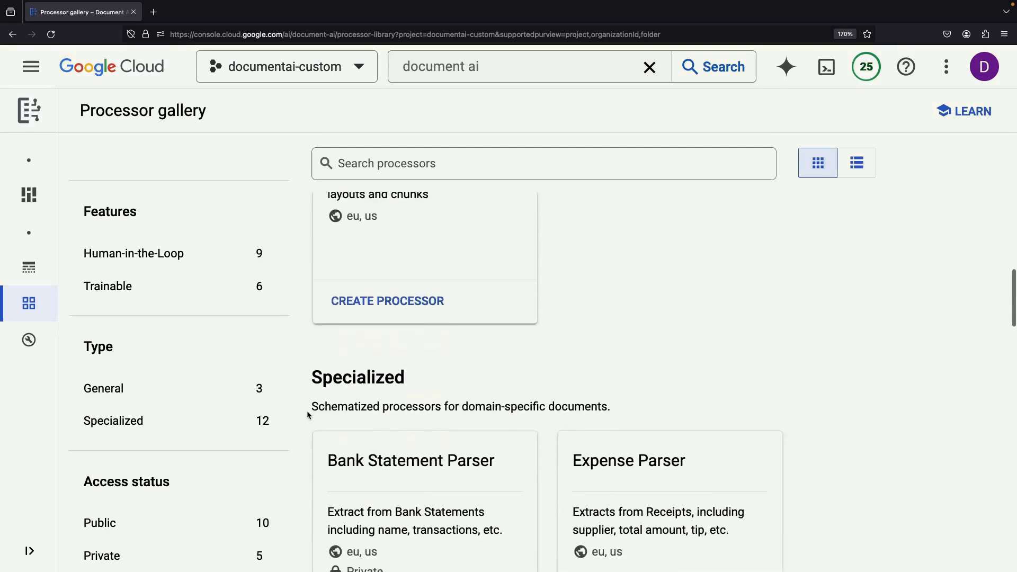
pyautogui.scroll(-3, 306, 410)
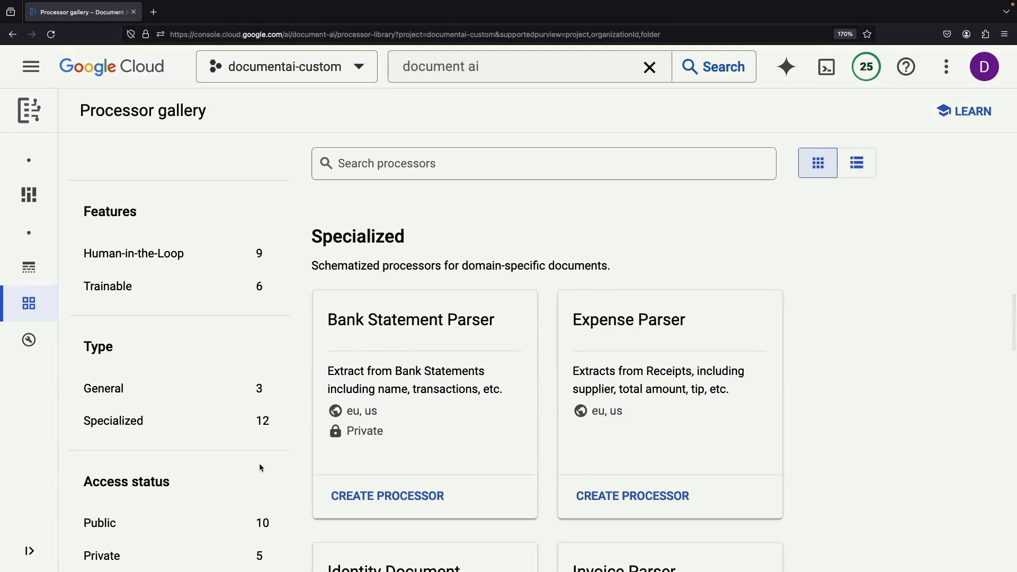
pyautogui.click(194, 422)
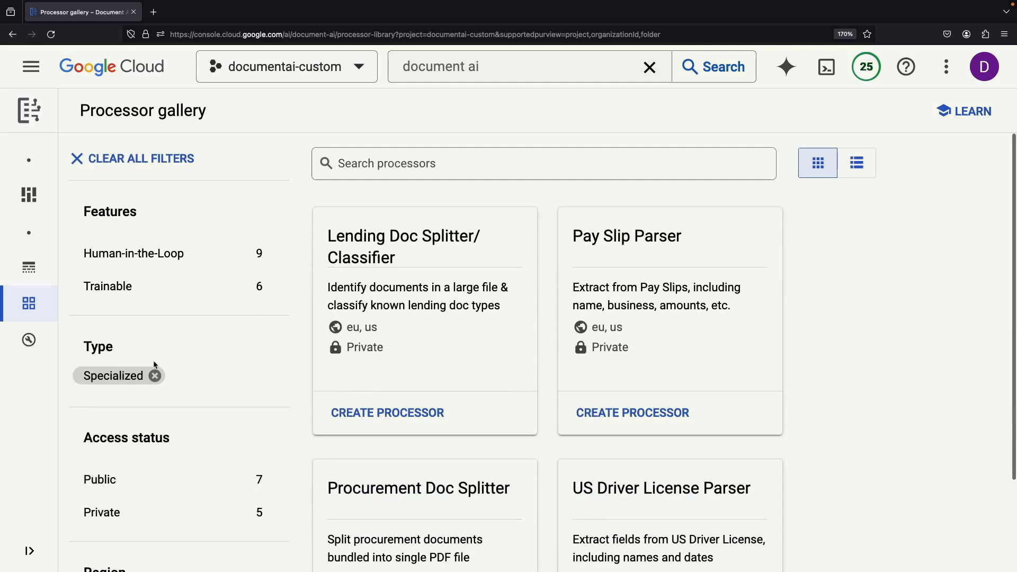
pyautogui.scroll(-12, 754, 424)
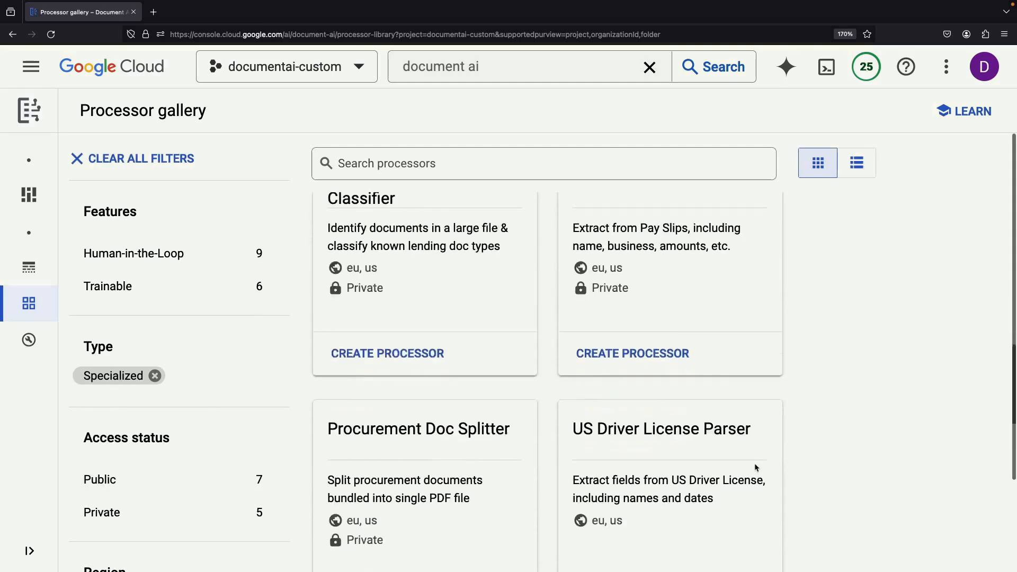
pyautogui.scroll(10, 754, 463)
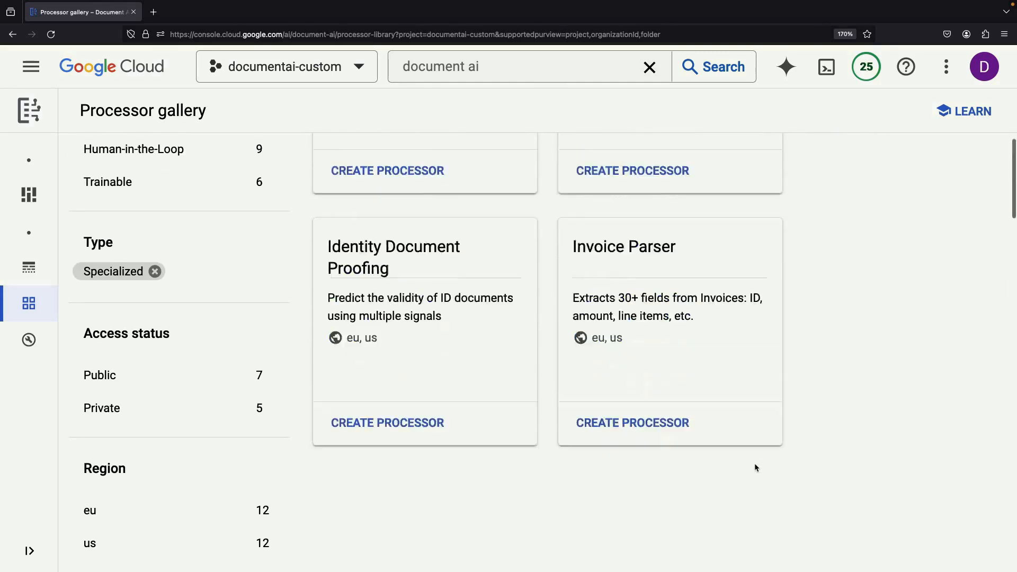
pyautogui.scroll(1, 789, 371)
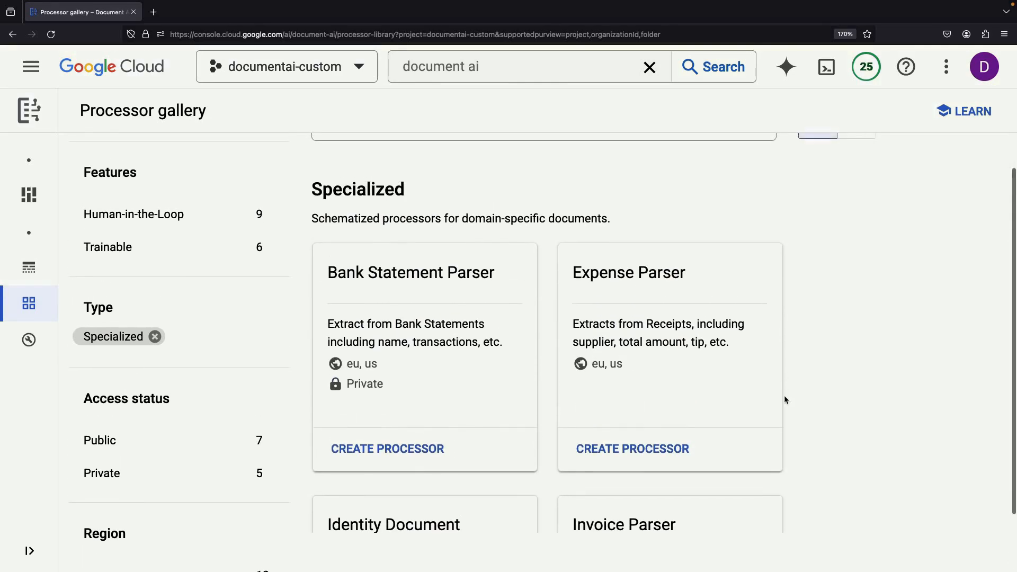
pyautogui.scroll(-1, 171, 371)
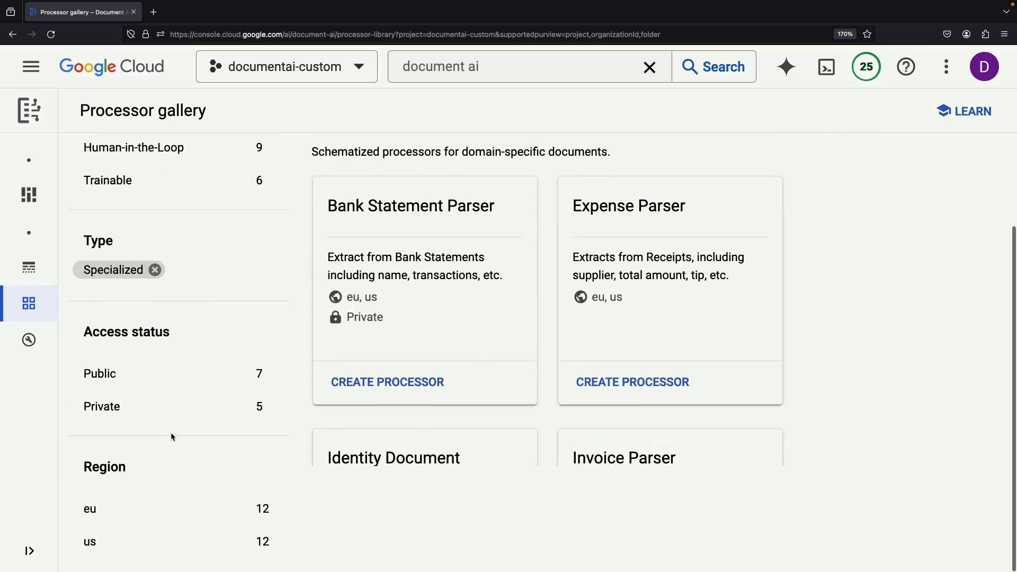
pyautogui.click(153, 270)
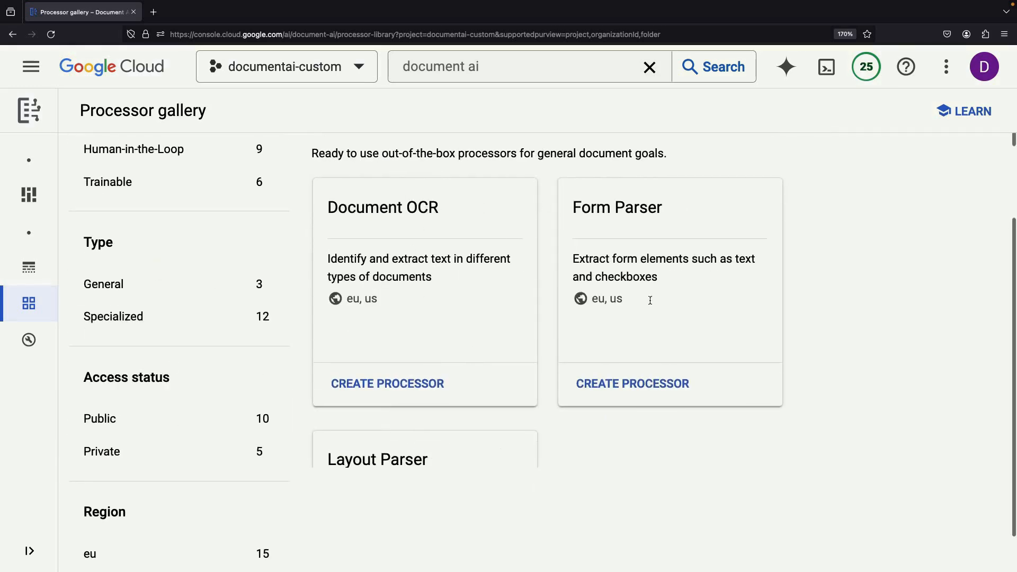
# Create an Invoice Parser processor named "demonstration" in the US region and dismiss the notification
pyautogui.scroll(-8, 466, 323)
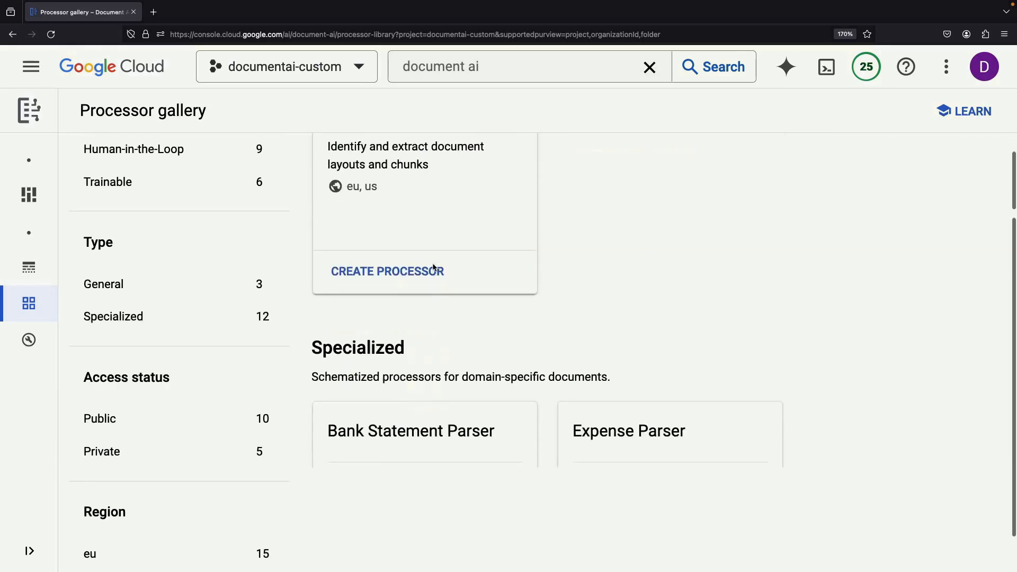
pyautogui.scroll(-6, 433, 268)
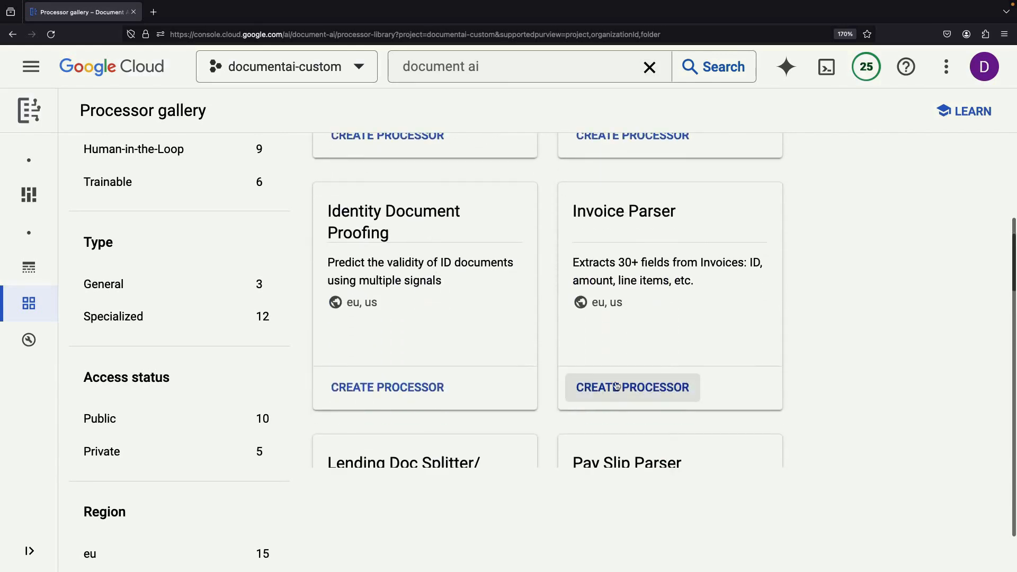
pyautogui.click(616, 389)
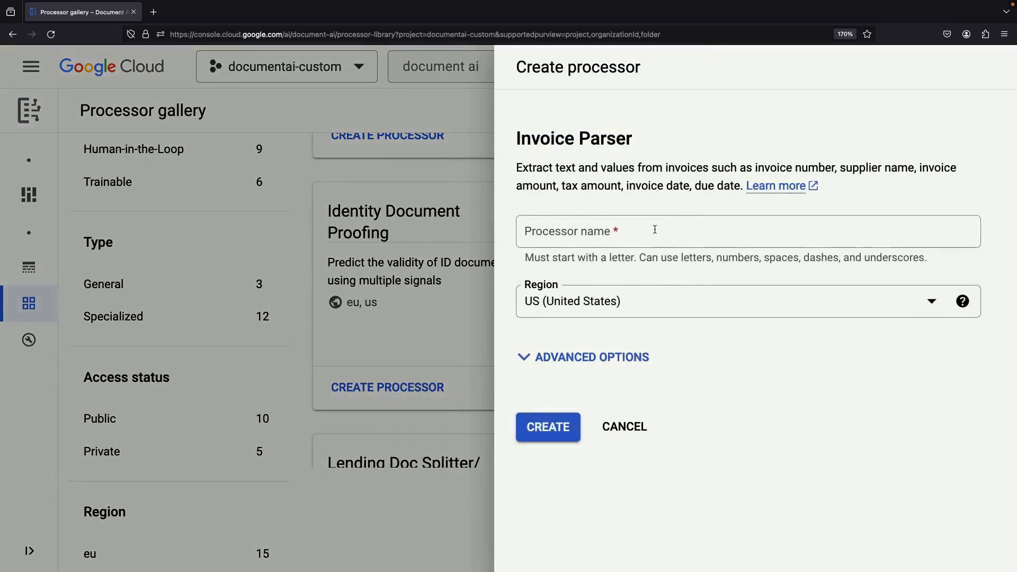
pyautogui.click(651, 231)
pyautogui.write('demonstration')
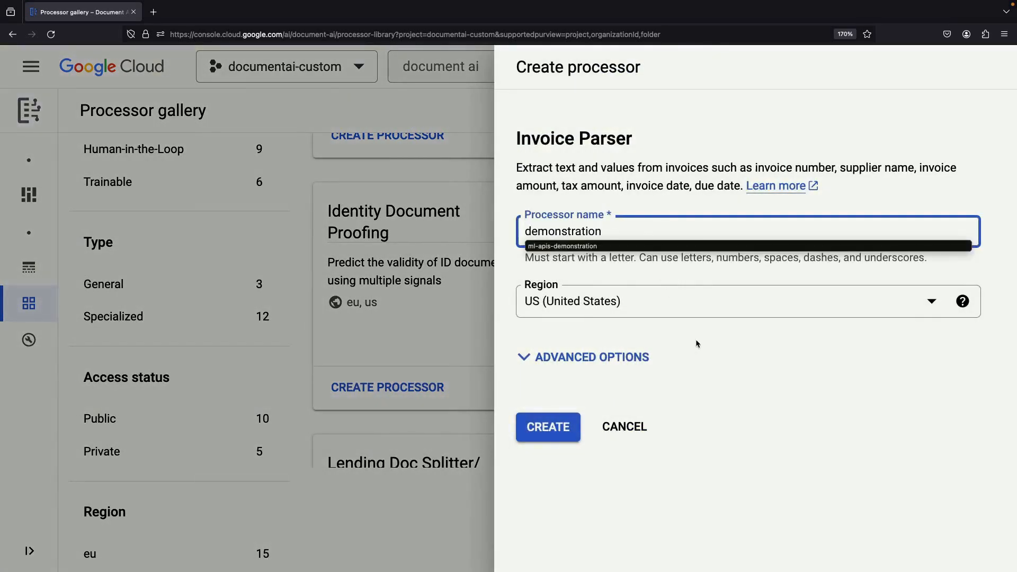
pyautogui.click(752, 368)
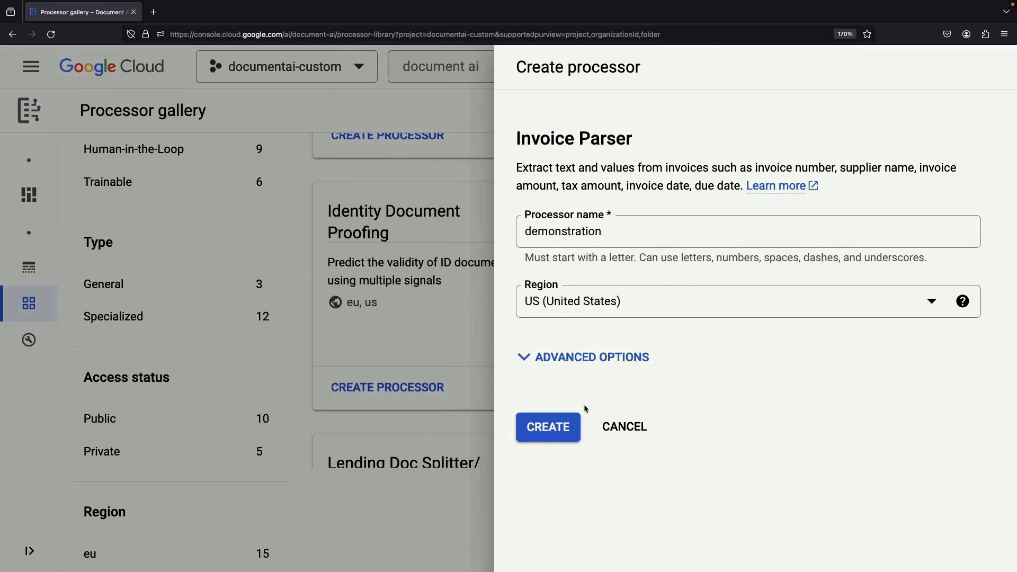
pyautogui.click(547, 427)
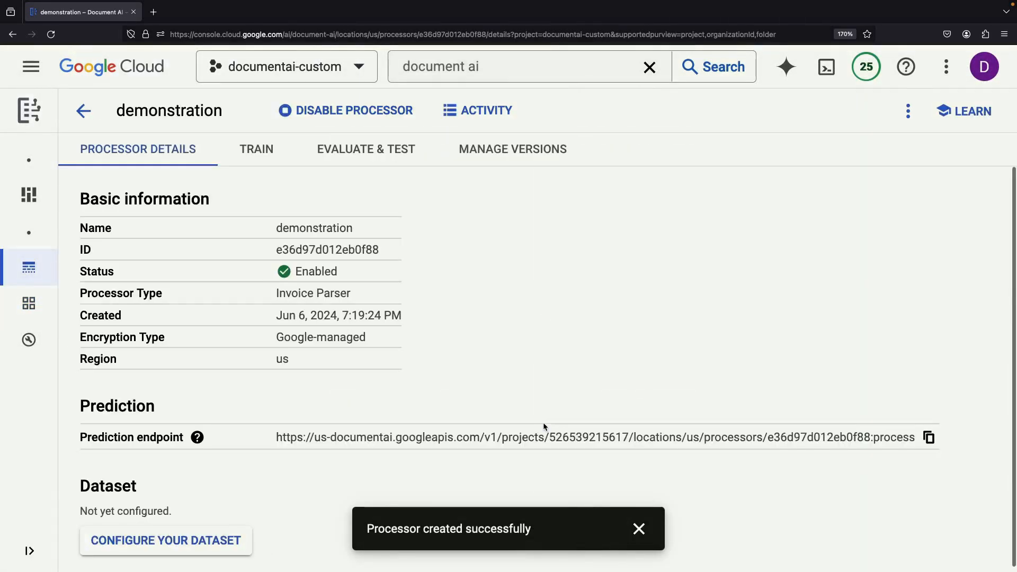
pyautogui.click(638, 529)
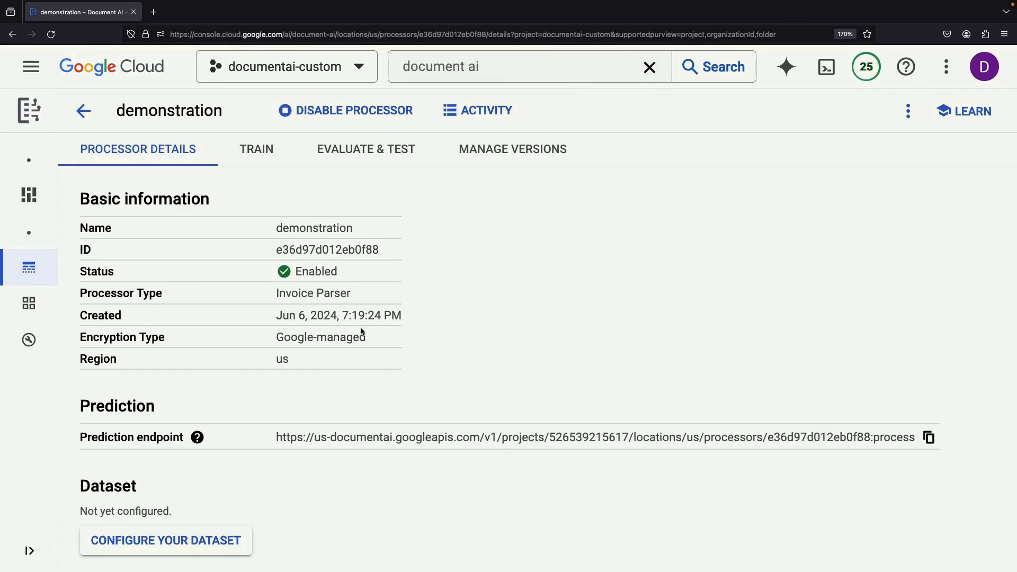
pyautogui.scroll(-1, 361, 332)
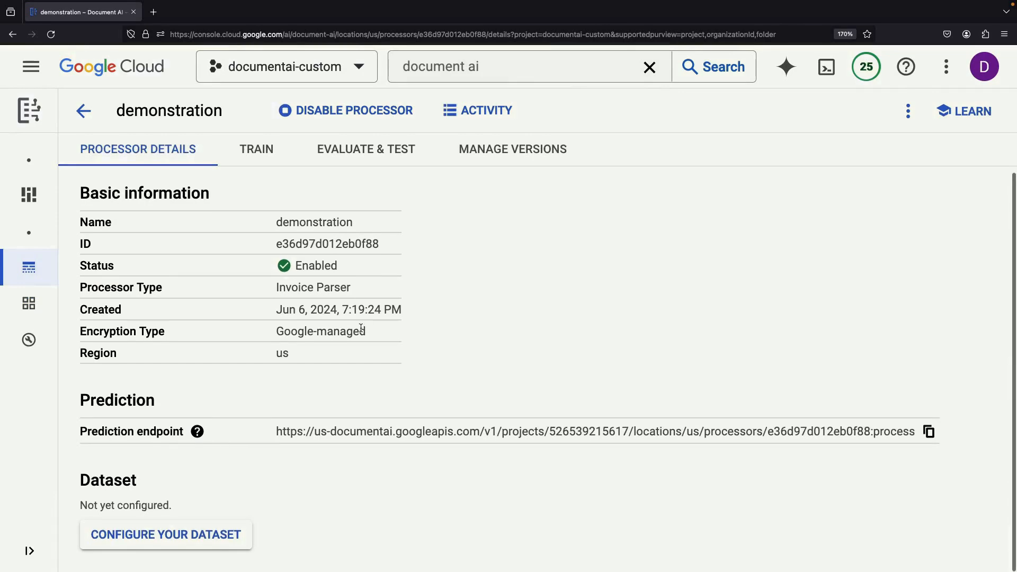
# Configure the processor's training dataset with Google-managed storage and dismiss the notification
pyautogui.click(186, 538)
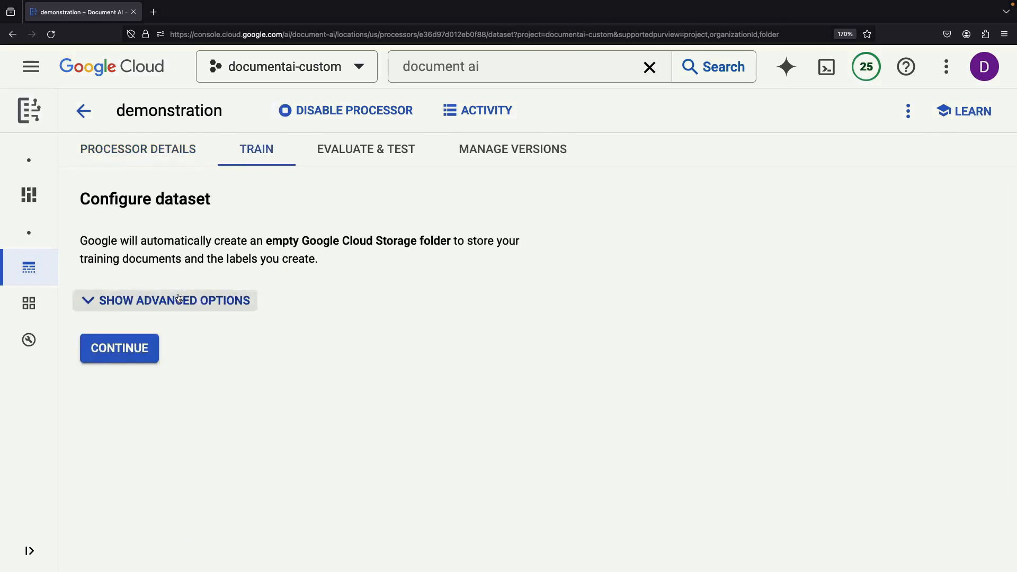
pyautogui.click(179, 299)
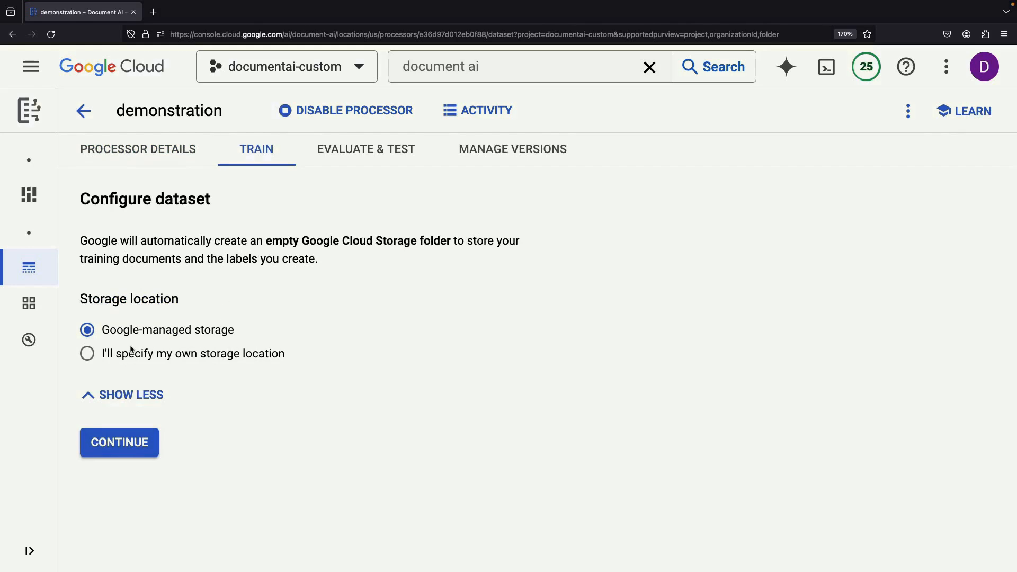
pyautogui.click(134, 396)
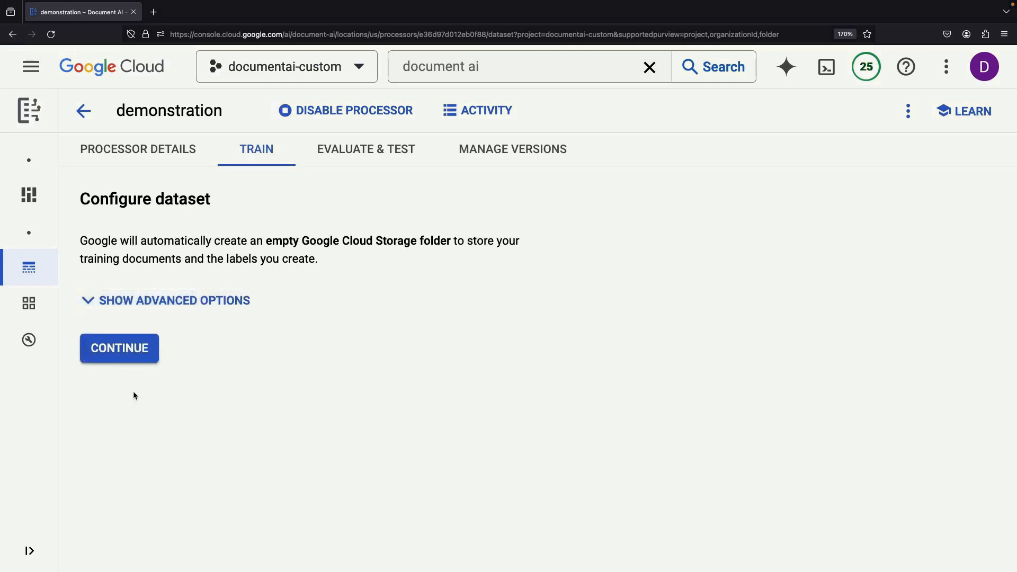
pyautogui.click(140, 300)
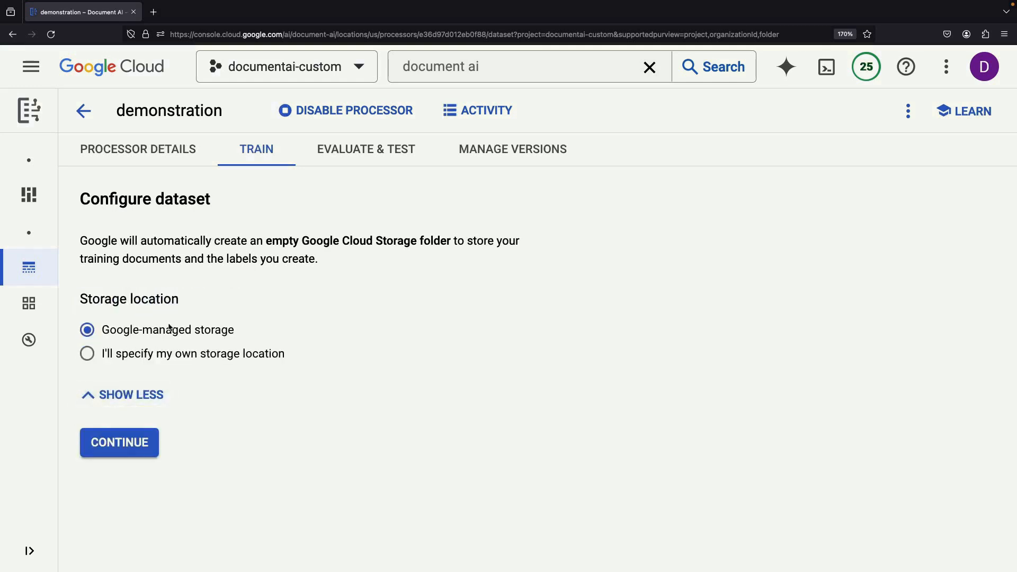
pyautogui.click(124, 442)
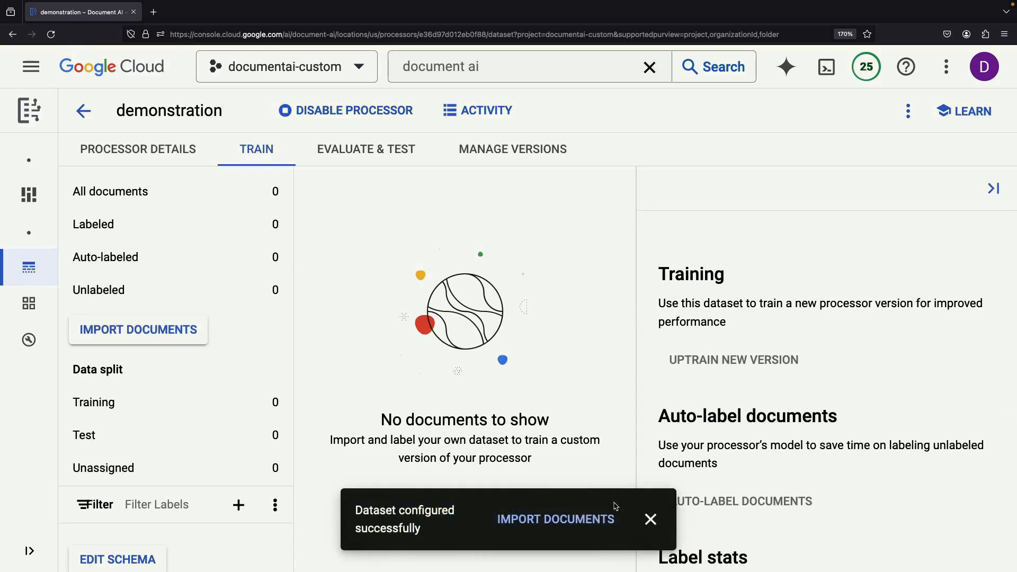
pyautogui.click(650, 520)
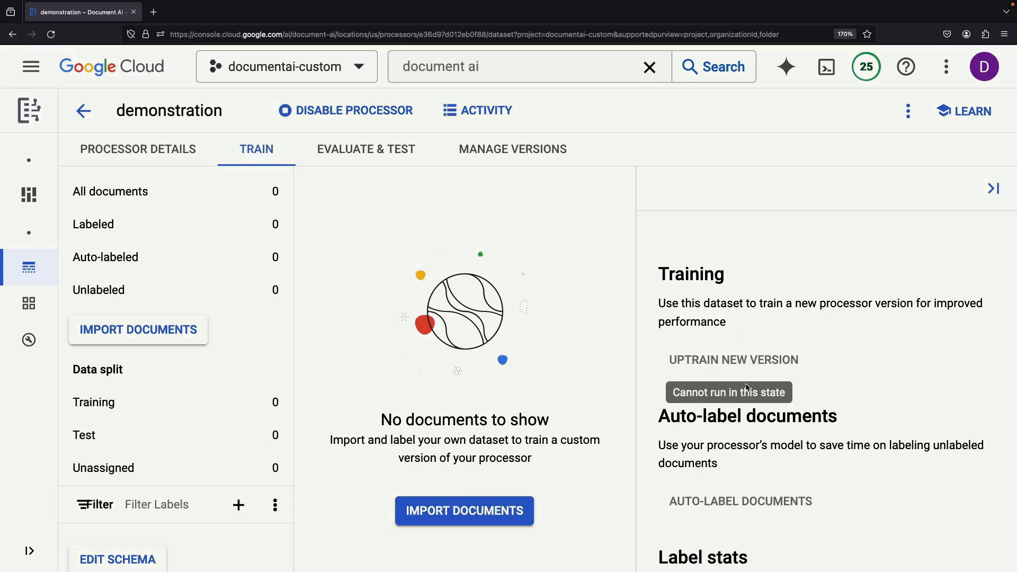
# Start a document import from the Cloud Storage path cloud-samples-data/documentai/codelabs/uptraining/pdfs/ with the data split set to Unassigned
pyautogui.scroll(-1, 823, 319)
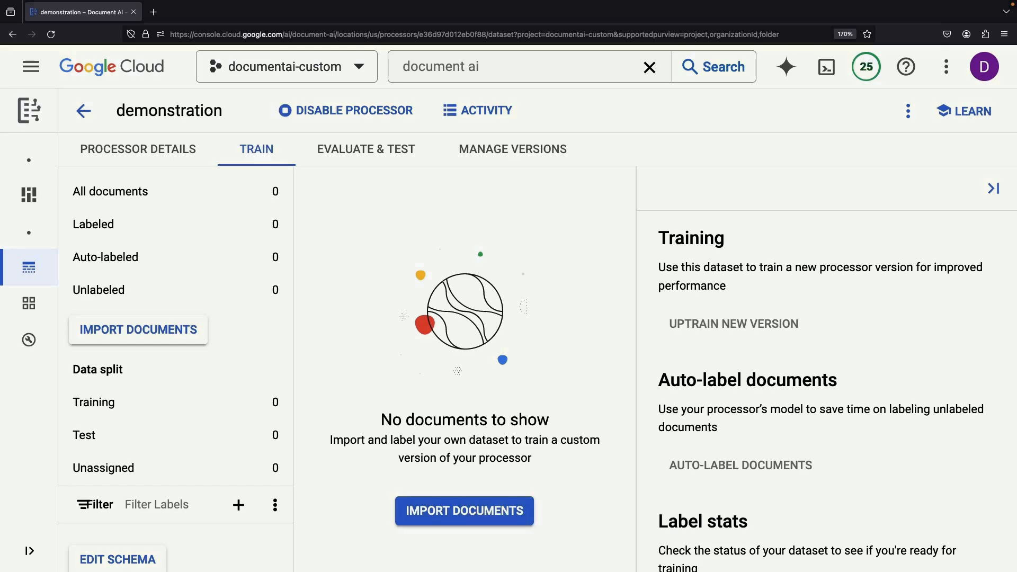
pyautogui.click(136, 331)
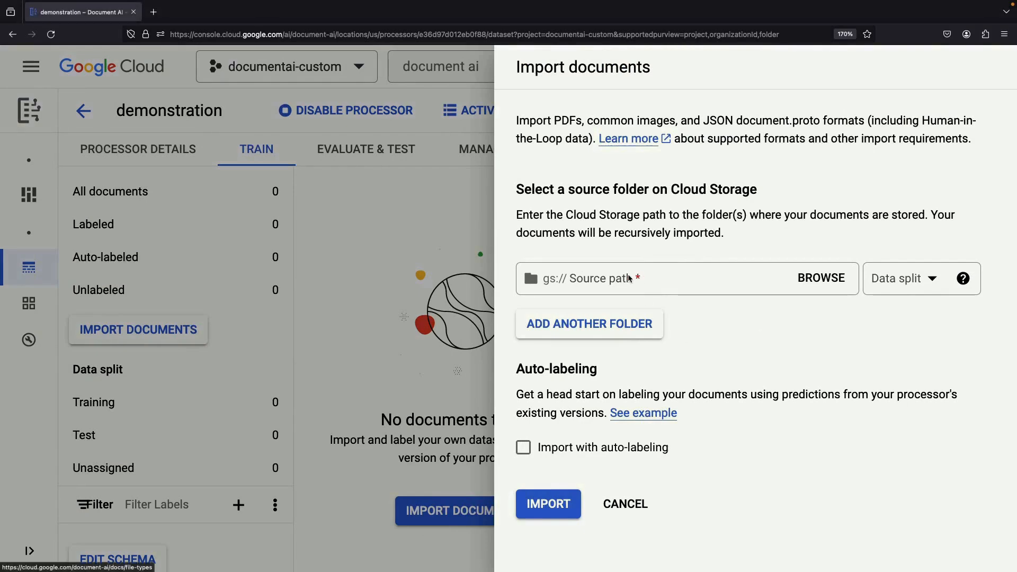
pyautogui.click(650, 282)
pyautogui.write('cloud-samples-data/documentai/codelabs/uptraining/pdfs')
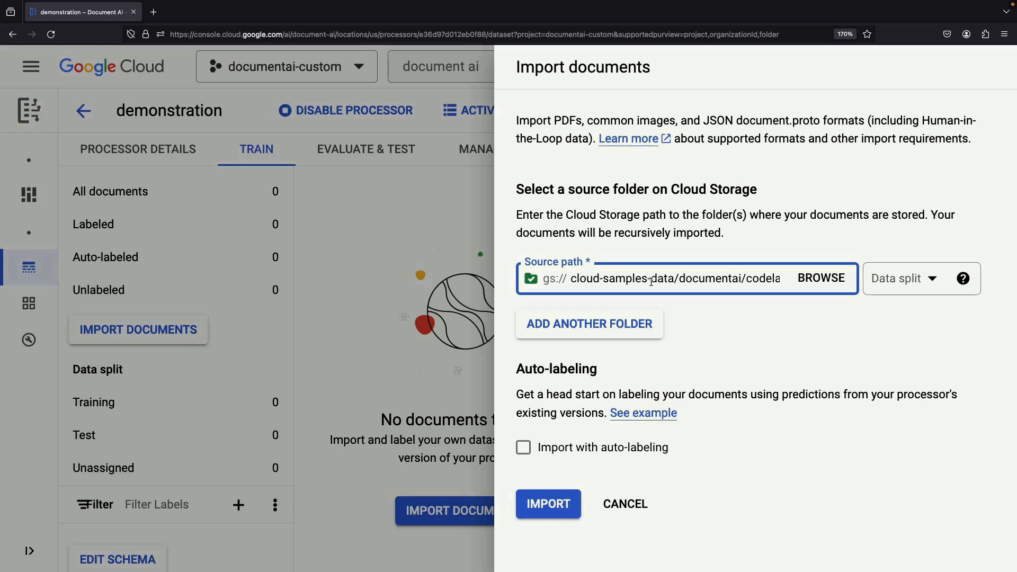
pyautogui.moveTo(674, 280); pyautogui.dragTo(573, 276)
pyautogui.press('Right')
pyautogui.press('super+Right')
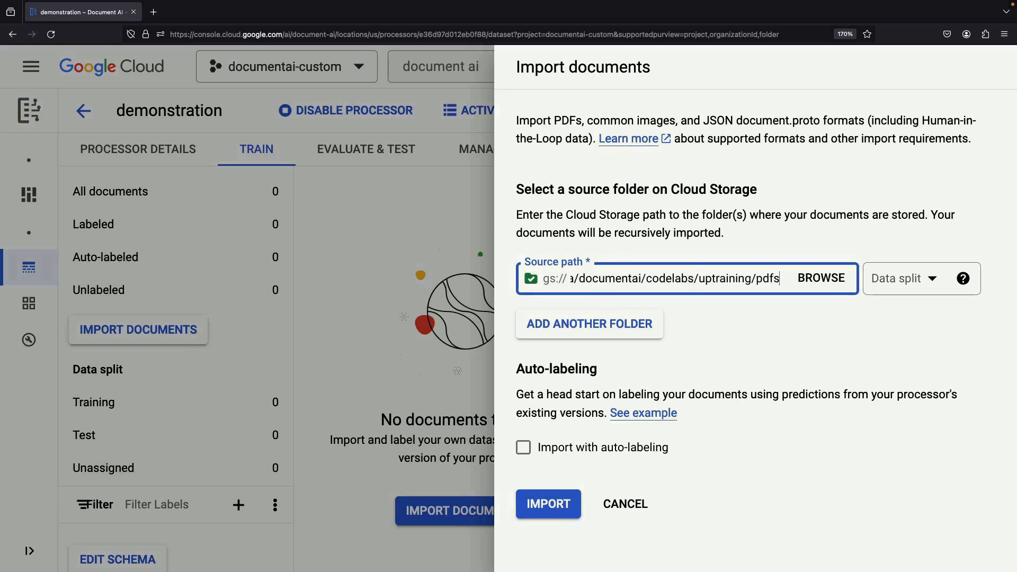
pyautogui.write('/')
pyautogui.click(886, 279)
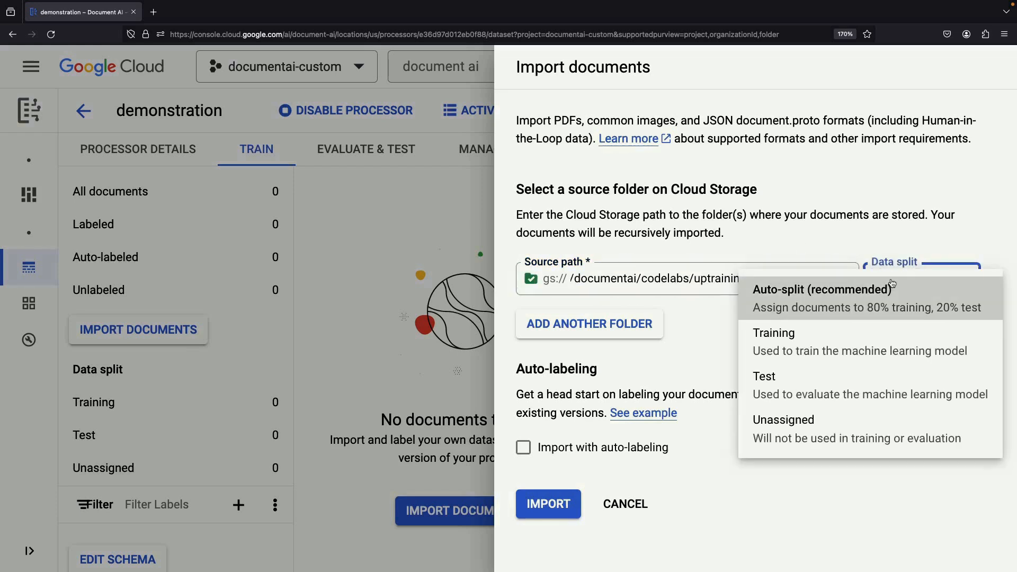
pyautogui.click(841, 436)
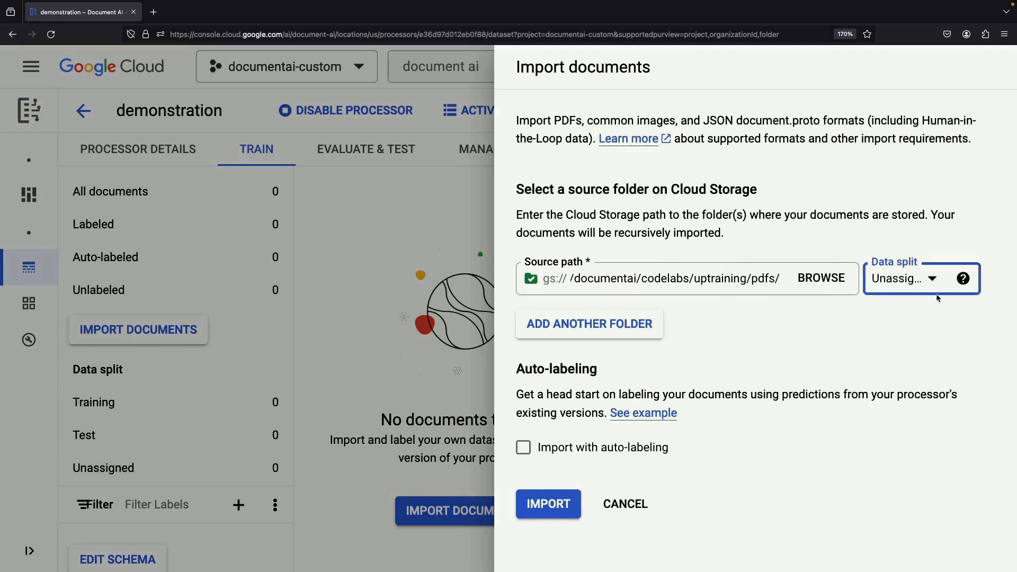
# Import the documents with auto-labeling by version pretrained-invoice-v2.0-2023-12-06 and collapse the training side panel
pyautogui.click(527, 449)
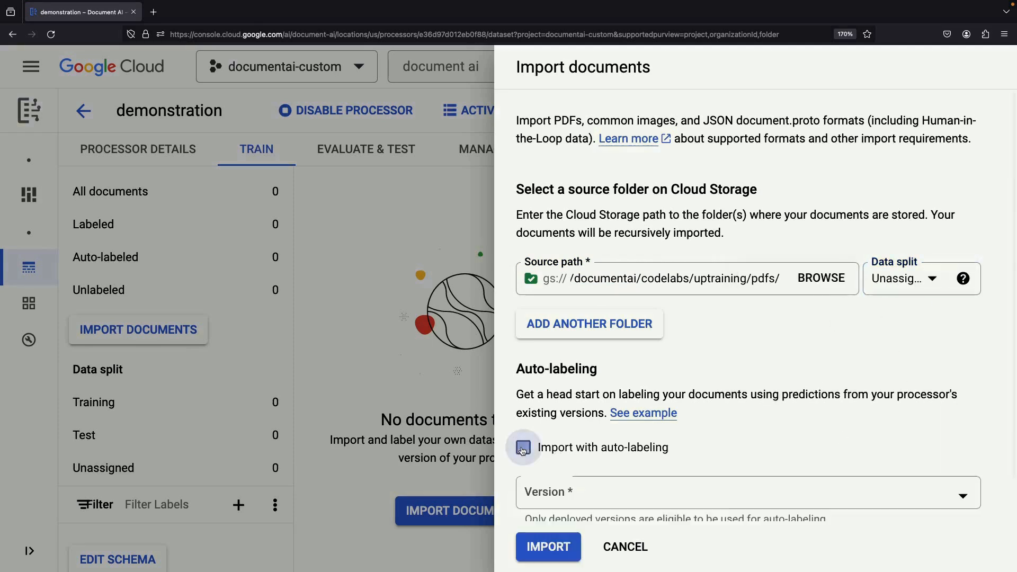
pyautogui.scroll(-1, 767, 449)
pyautogui.click(767, 450)
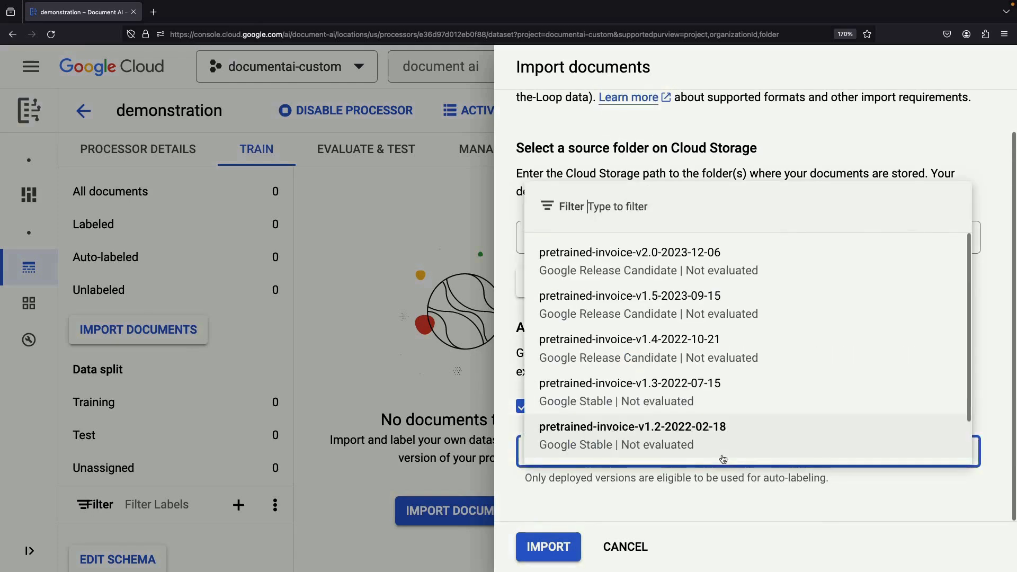
pyautogui.click(716, 261)
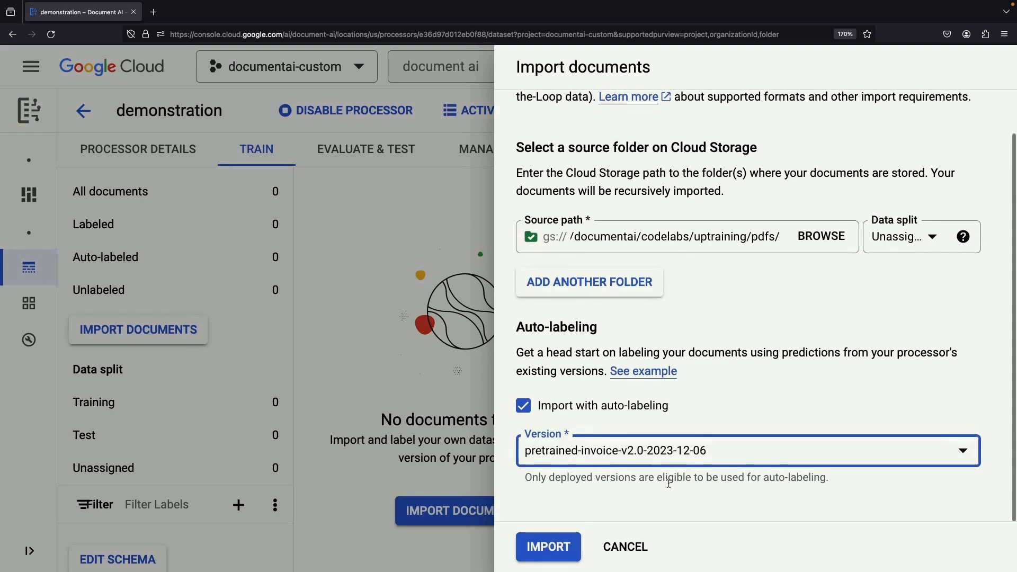
pyautogui.click(554, 546)
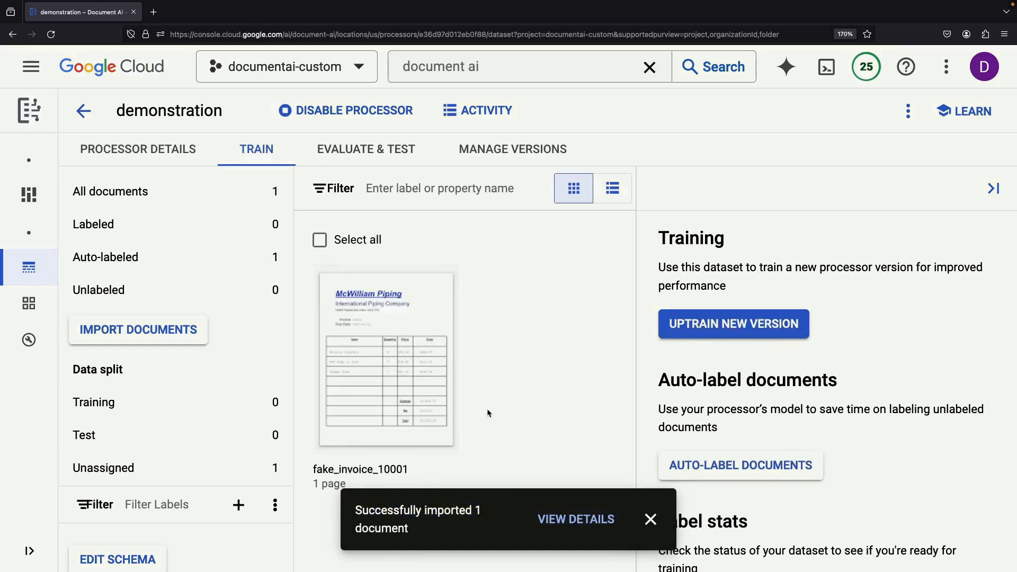
pyautogui.click(651, 519)
pyautogui.click(993, 188)
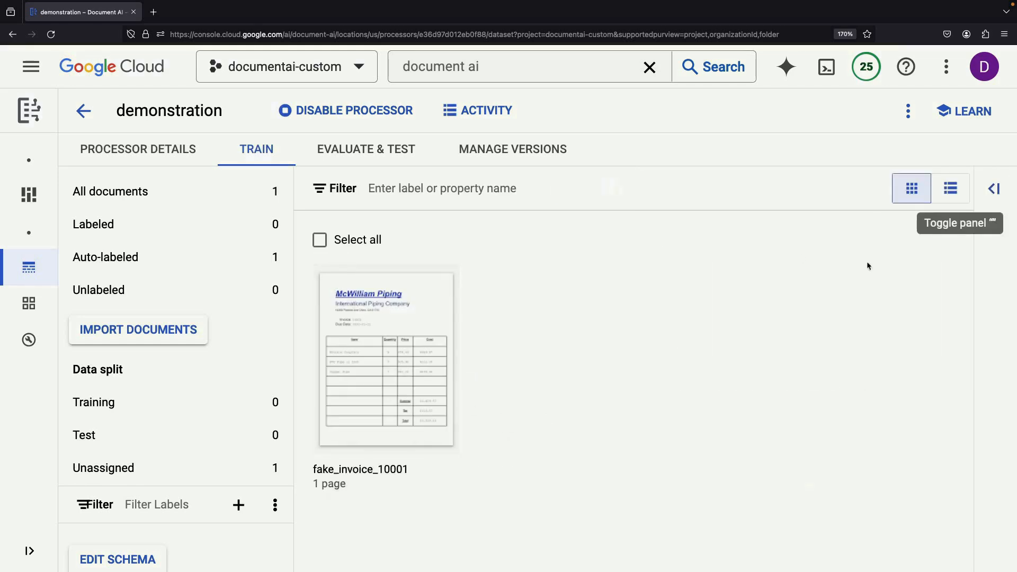
# Examine the processor's label schema and the options for creating a new label, and return to the dataset without creating one
pyautogui.click(117, 559)
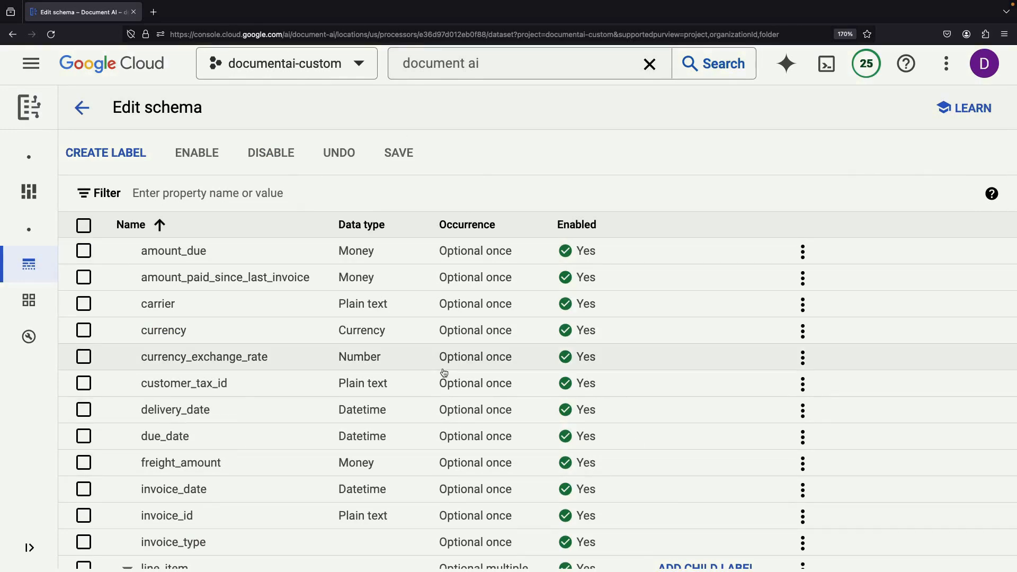
pyautogui.click(108, 152)
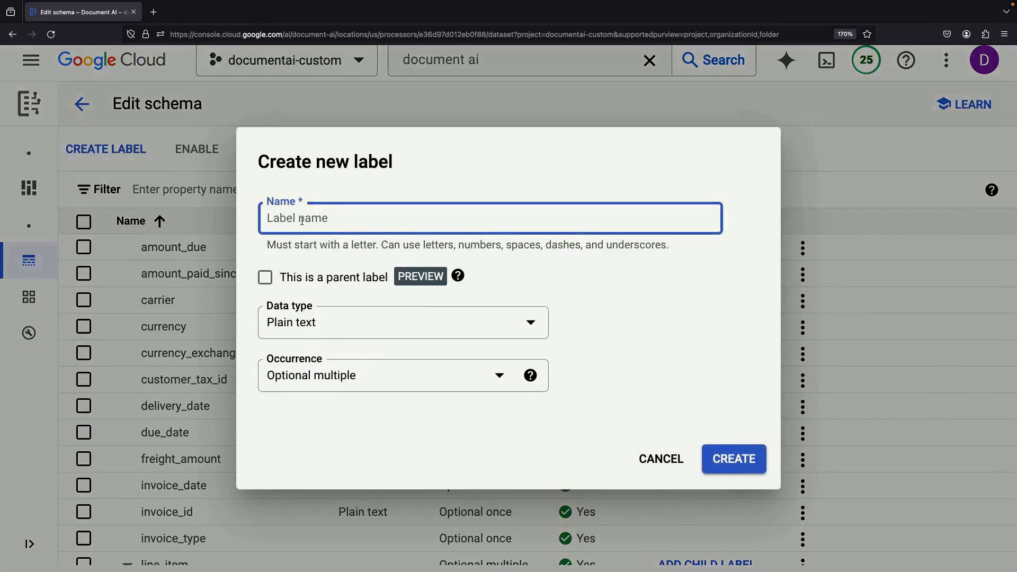
pyautogui.click(660, 458)
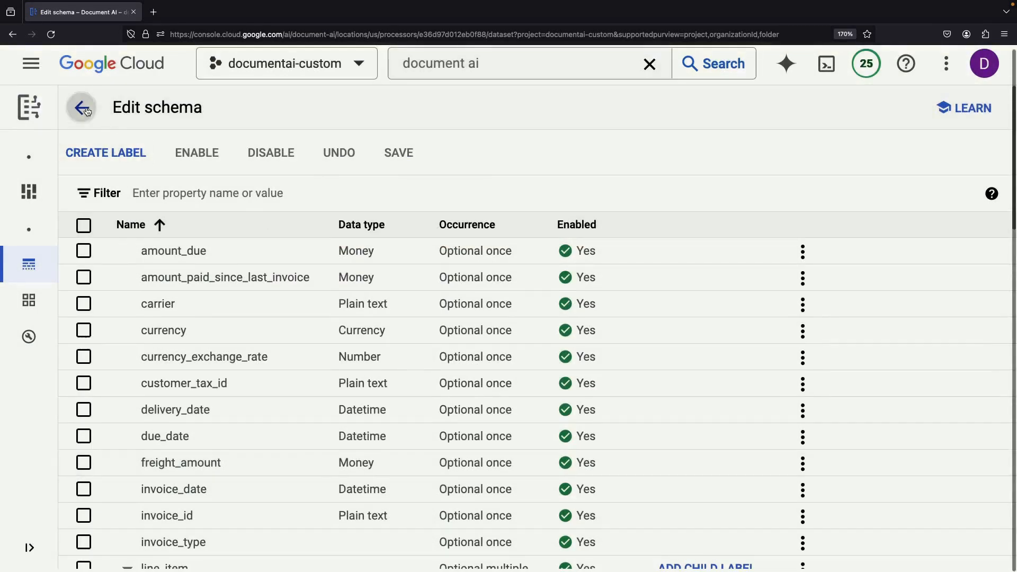
pyautogui.click(82, 108)
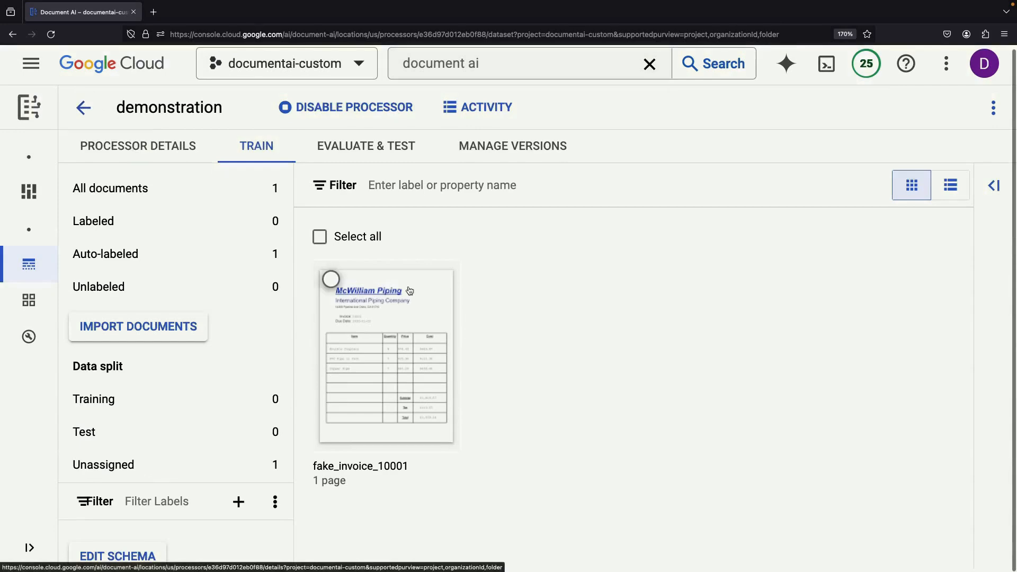
# Open the imported document fake_invoice_10001 and review its auto-labeled fields through the line items
pyautogui.click(406, 375)
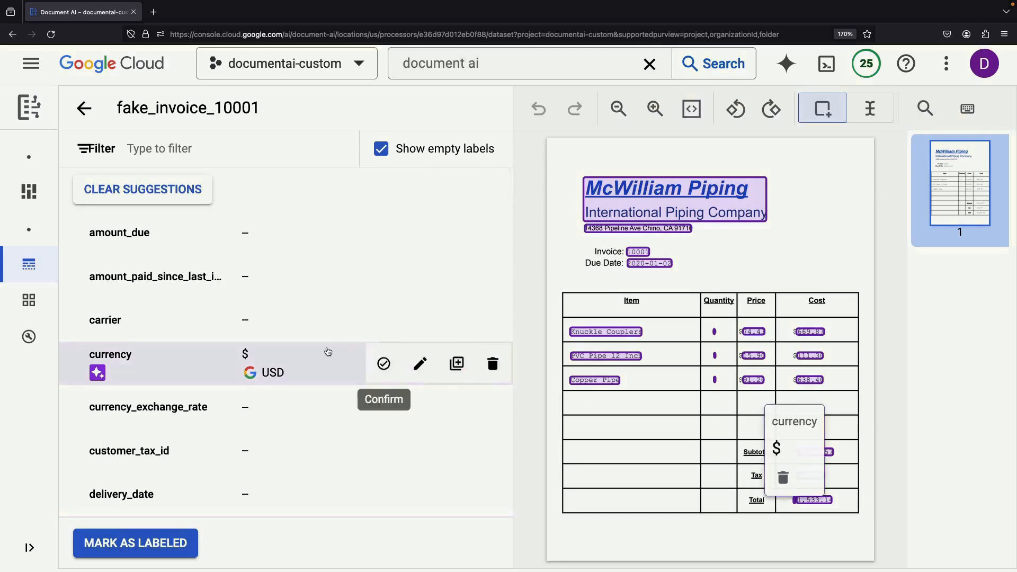
pyautogui.scroll(-10, 358, 454)
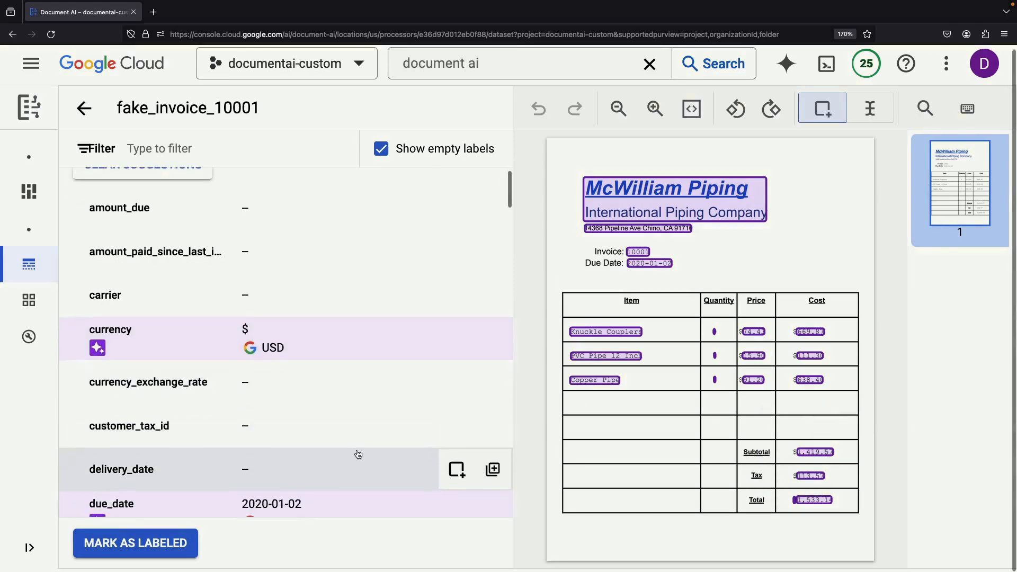
pyautogui.scroll(-10, 358, 454)
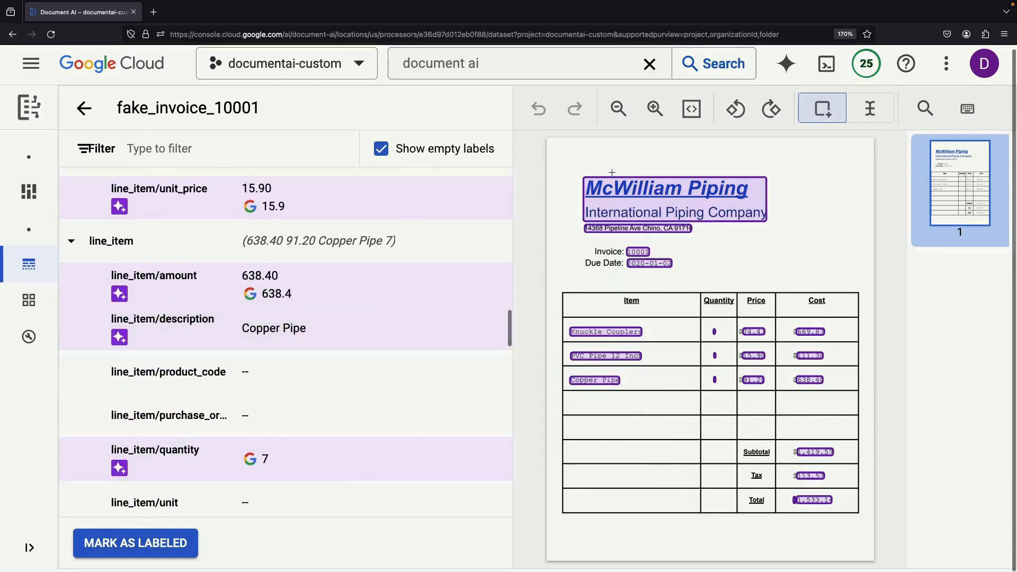
pyautogui.moveTo(673, 232)
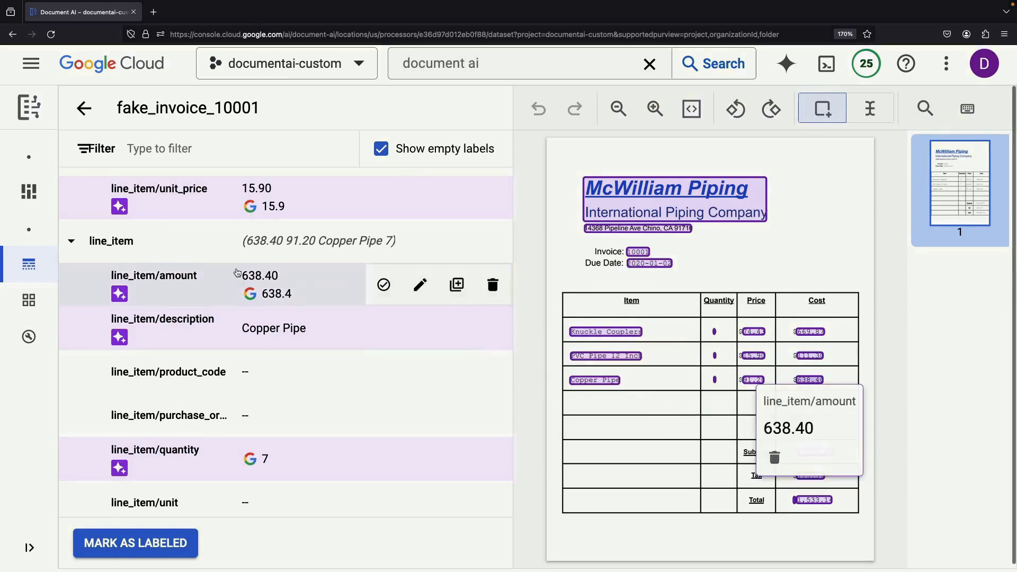
# Collapse the three line_item groups in the invoice's label list
pyautogui.click(71, 241)
pyautogui.scroll(2, 127, 250)
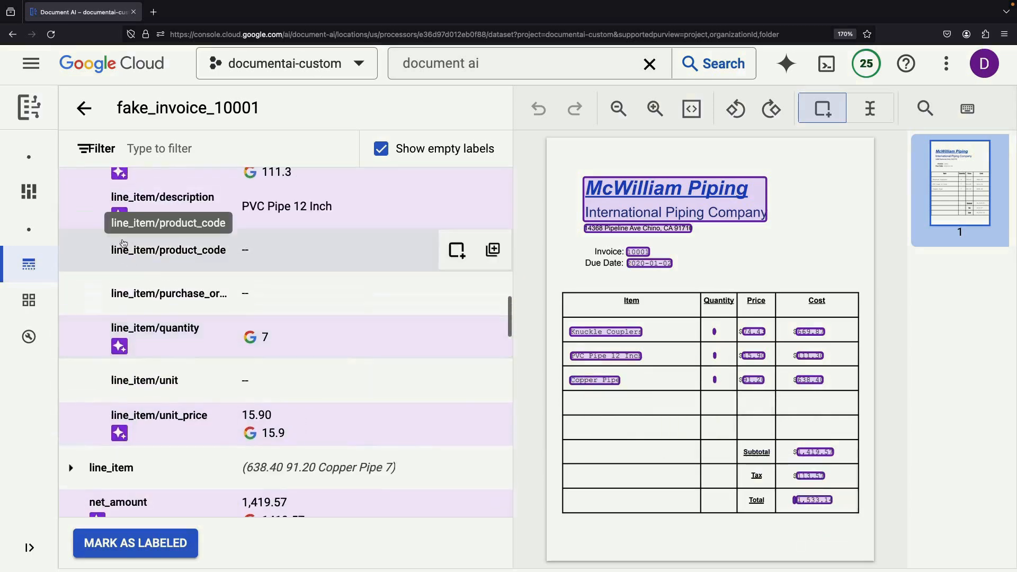
pyautogui.scroll(2, 93, 248)
pyautogui.click(70, 235)
pyautogui.scroll(2, 103, 240)
pyautogui.scroll(4, 106, 239)
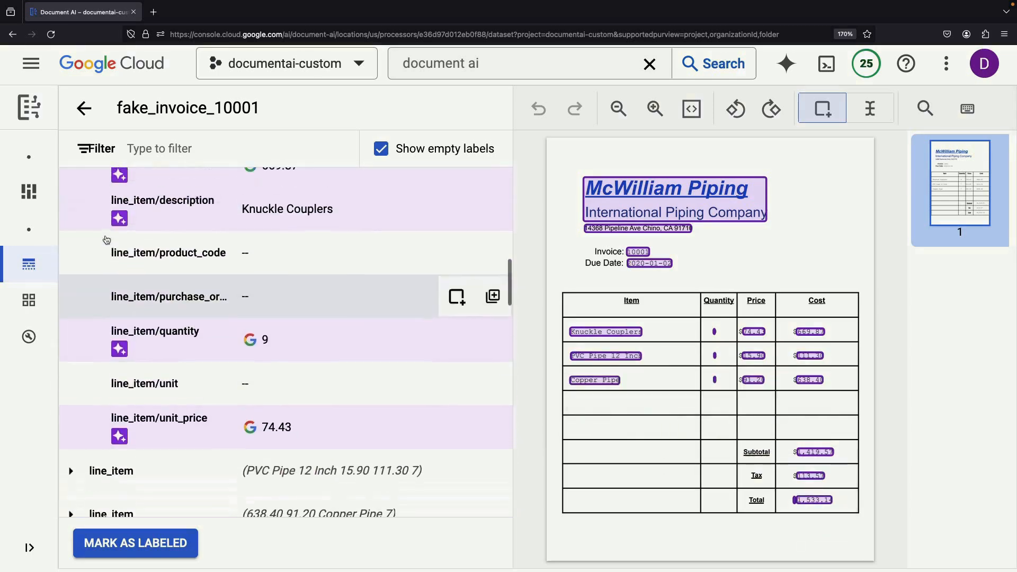
pyautogui.click(70, 219)
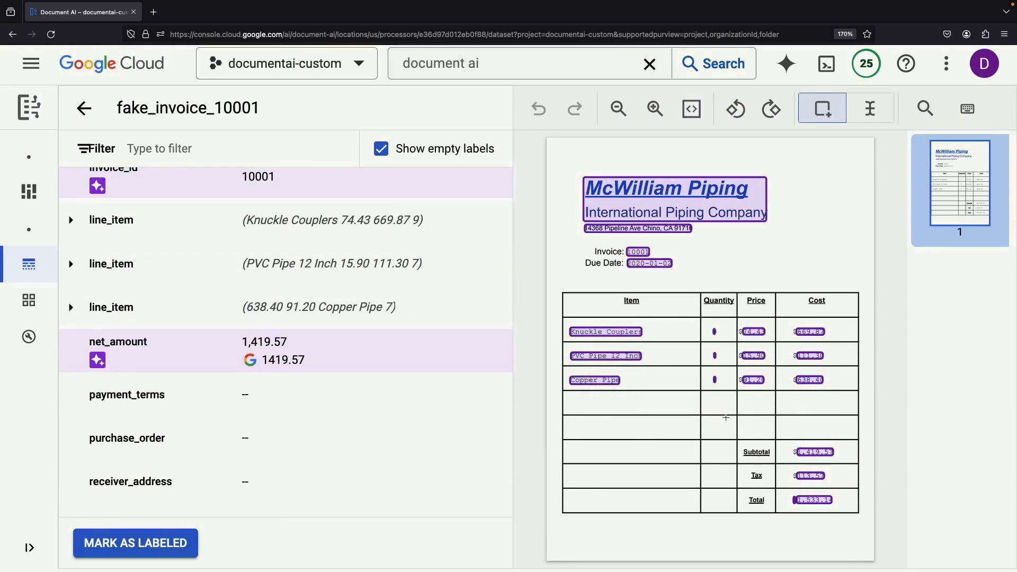
# Delete the suggested invoice_id label and annotate it again with a box around the invoice number in the document
pyautogui.scroll(-1, 736, 423)
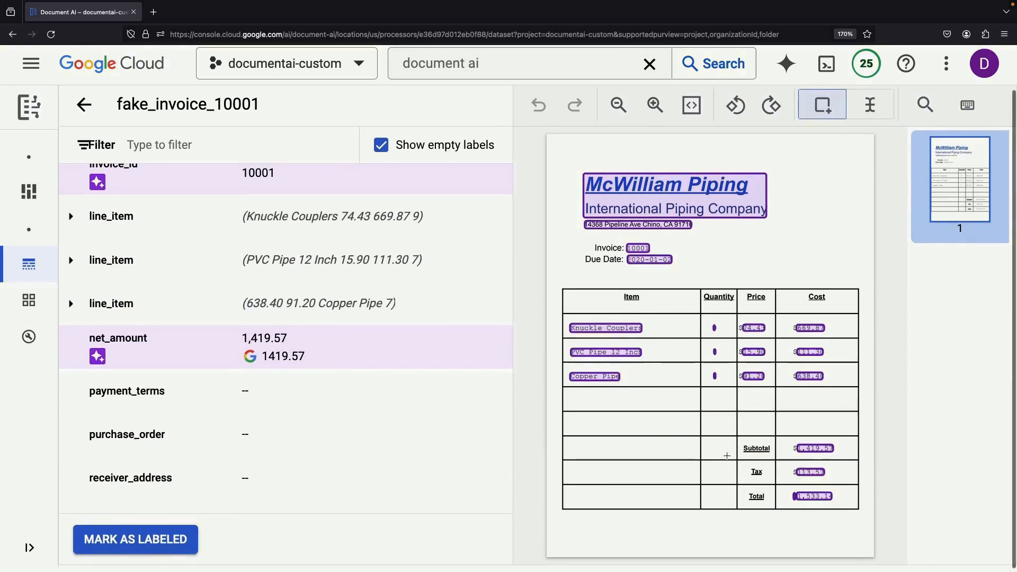
pyautogui.scroll(3, 347, 289)
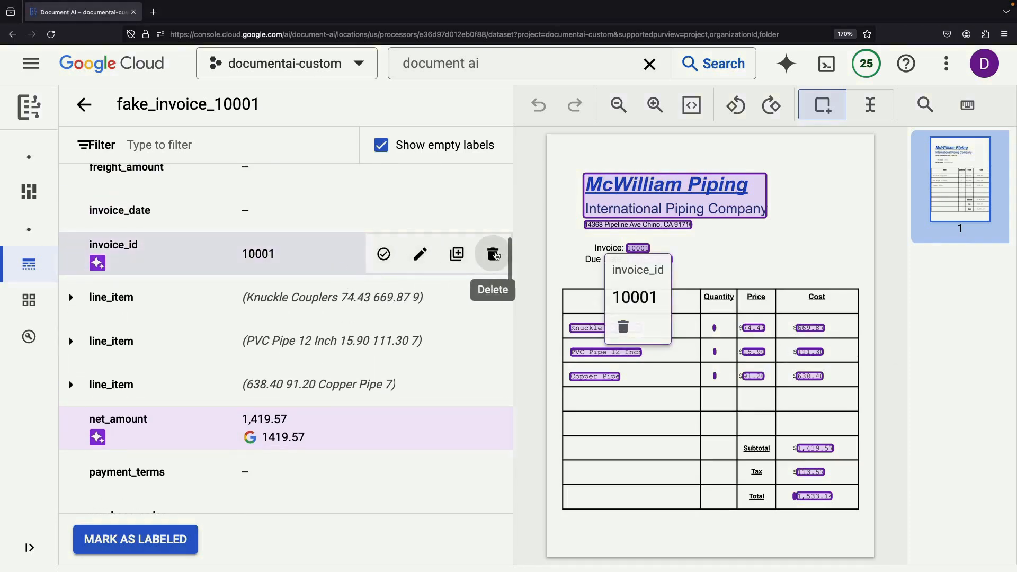
pyautogui.click(494, 255)
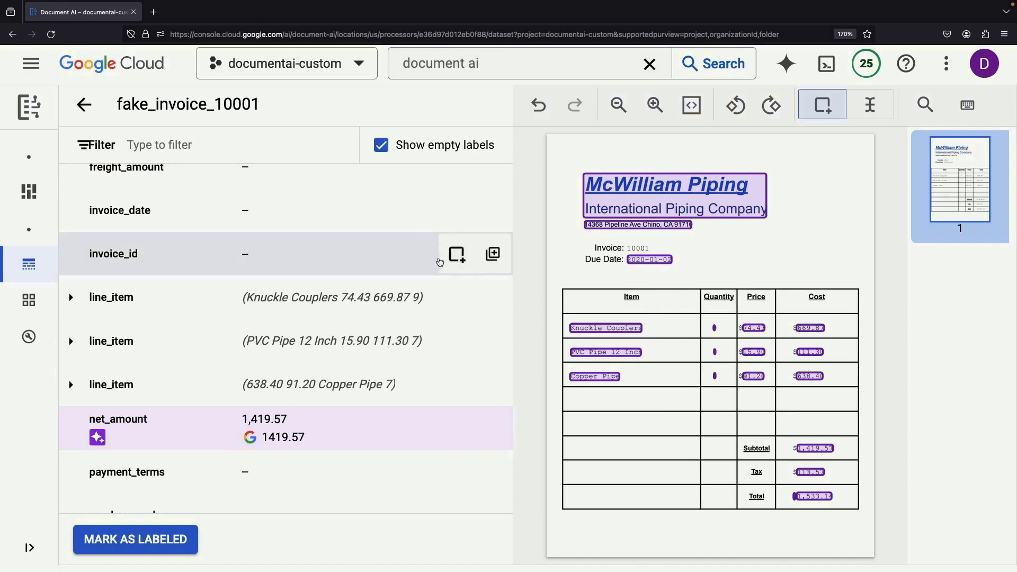
pyautogui.click(457, 255)
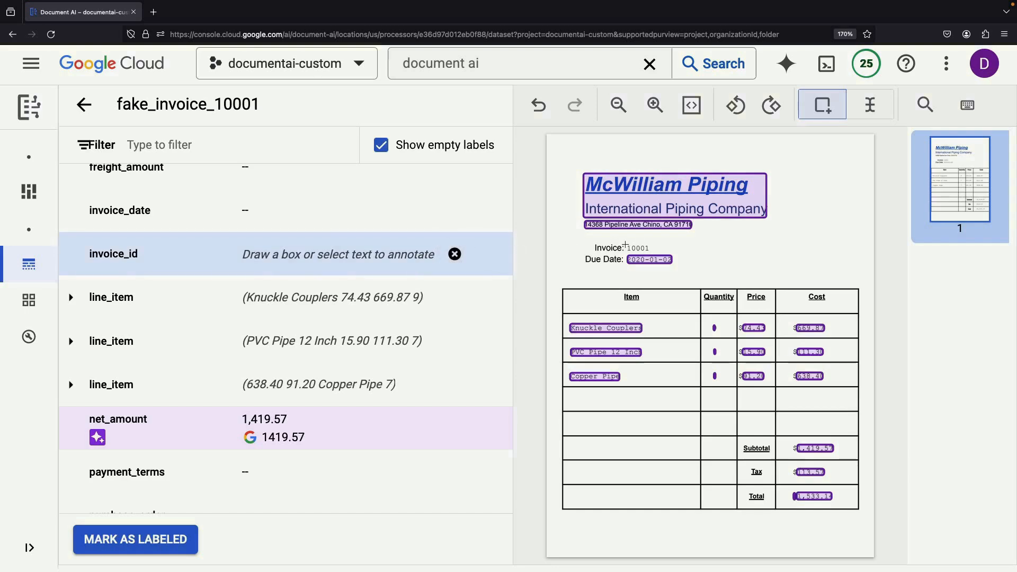
pyautogui.moveTo(625, 245); pyautogui.dragTo(651, 252)
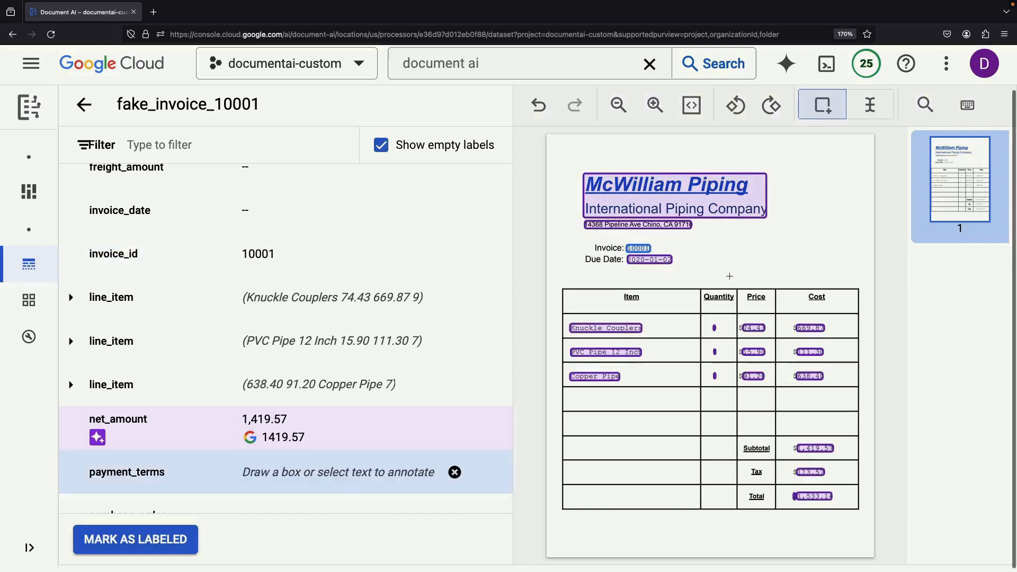
pyautogui.scroll(7, 238, 352)
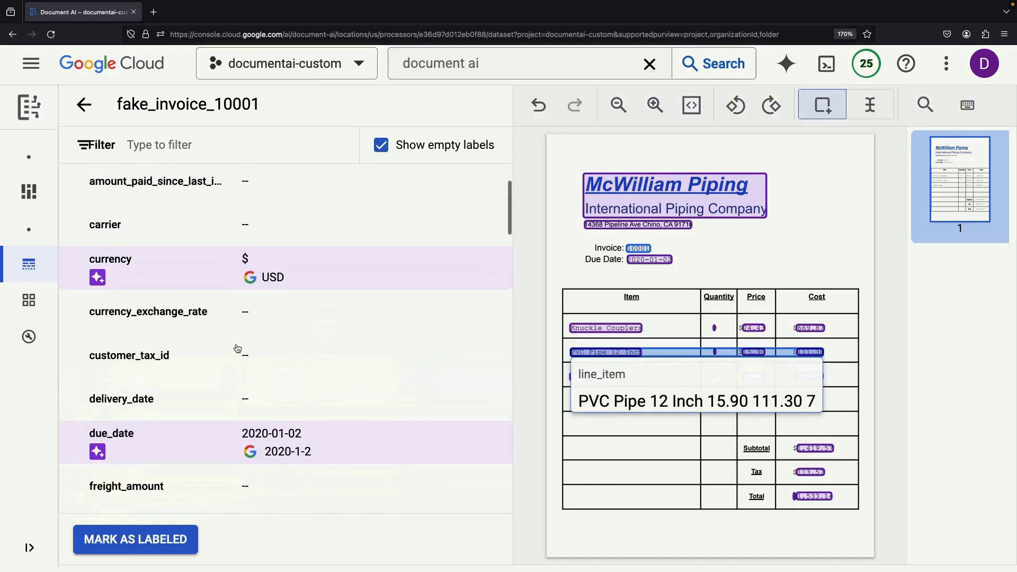
pyautogui.scroll(2, 237, 348)
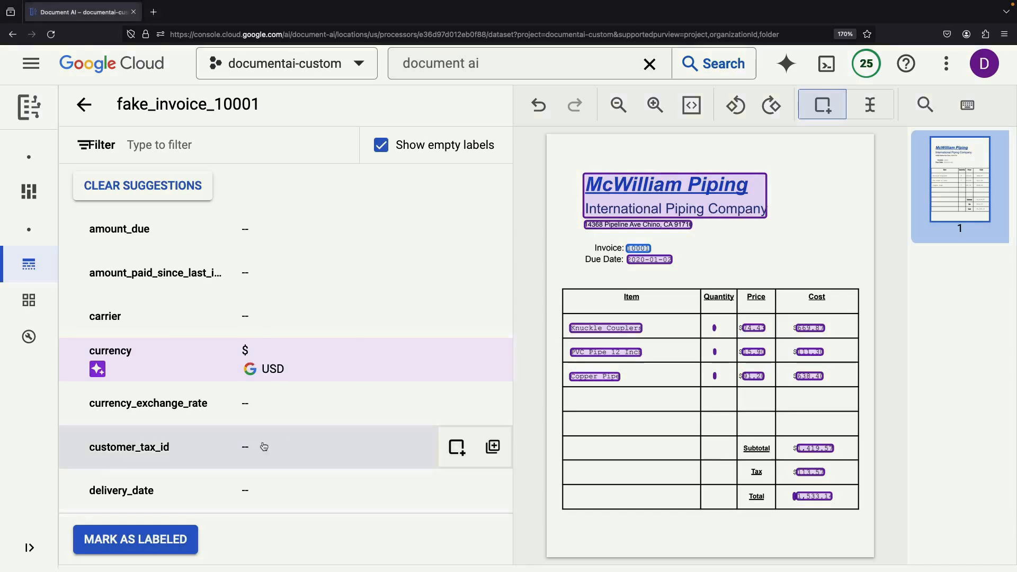
# Mark fake_invoice_10001 as labeled and return to the dataset
pyautogui.click(88, 112)
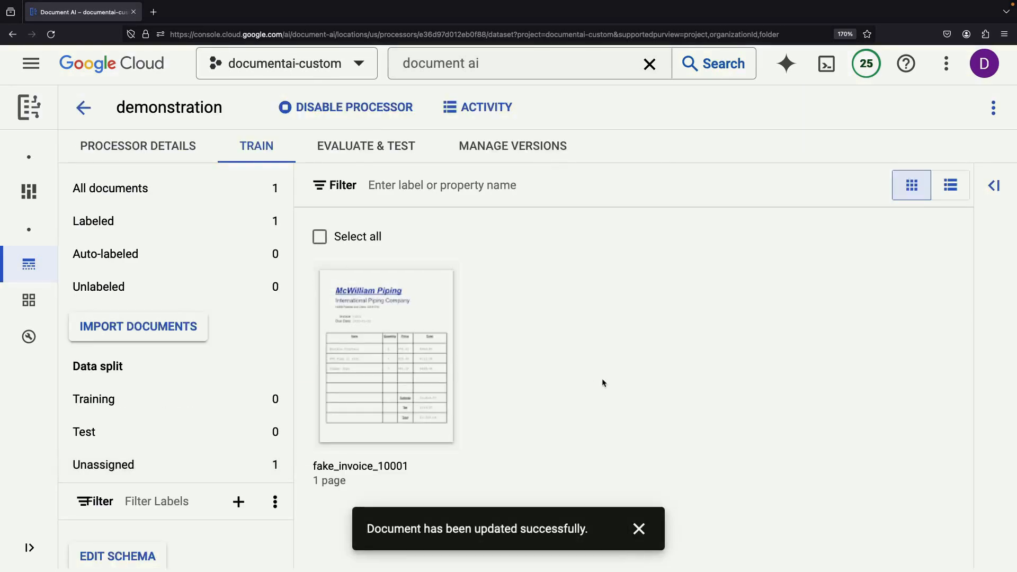
# Open the setup for uptraining a new version, examine the label stats against the training guidelines, and return to the dataset without training
pyautogui.click(994, 185)
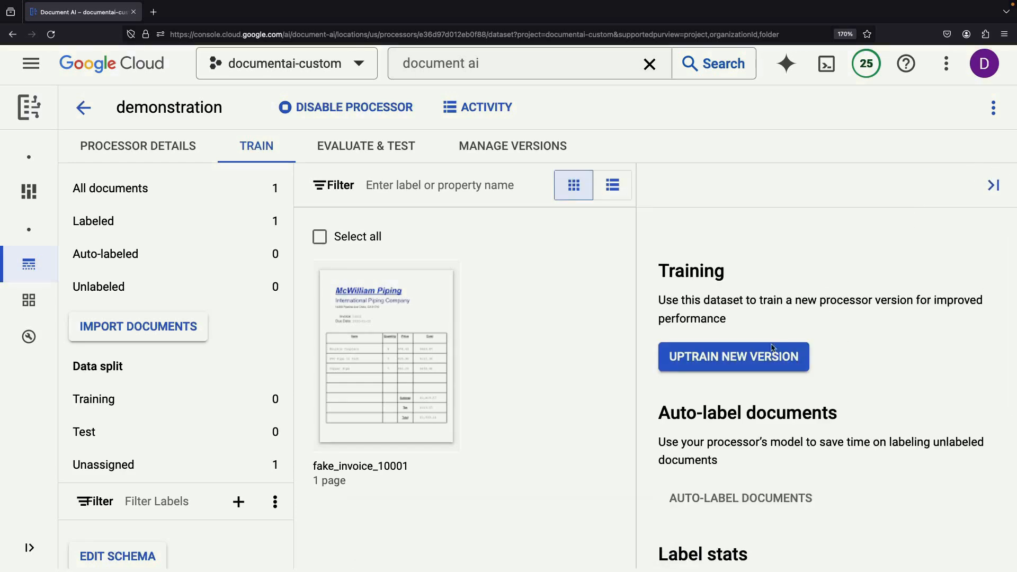
pyautogui.click(767, 360)
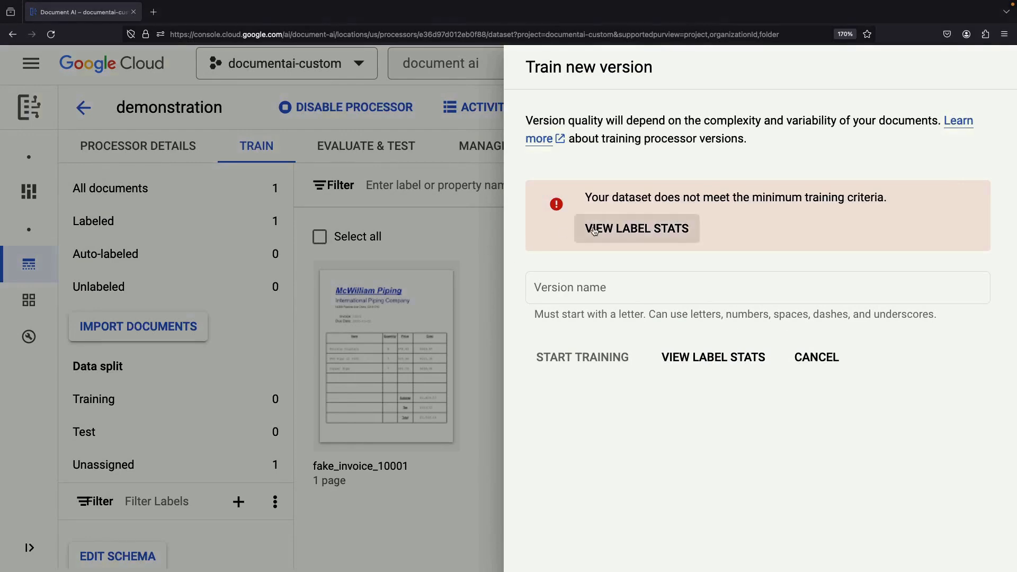
pyautogui.click(609, 228)
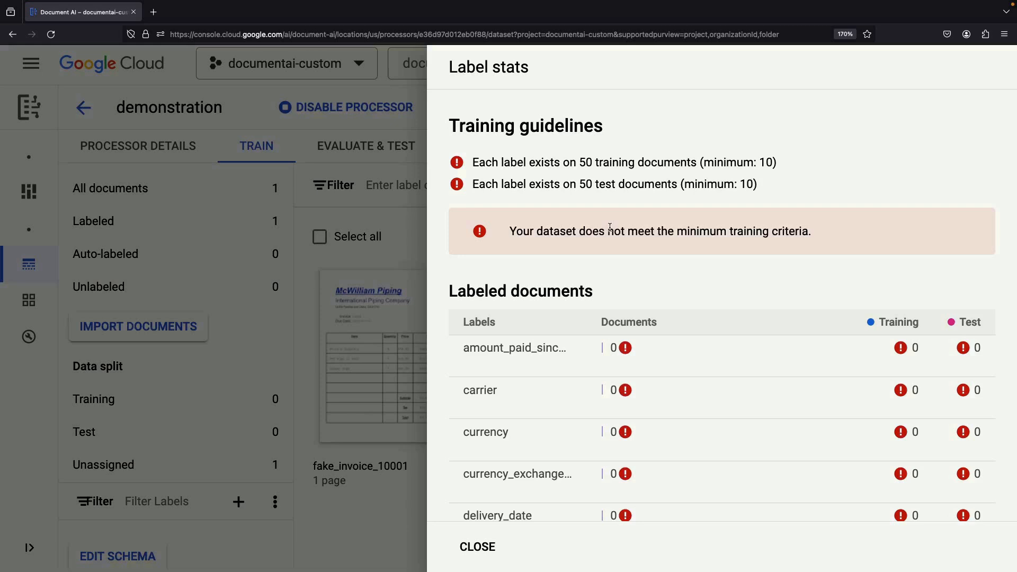
pyautogui.moveTo(630, 352)
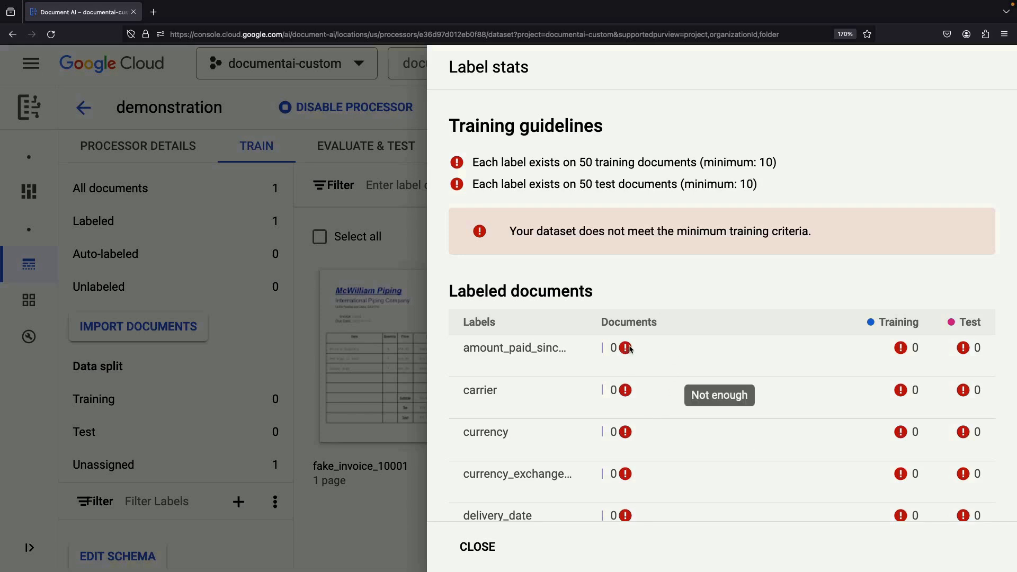
pyautogui.scroll(-2, 572, 355)
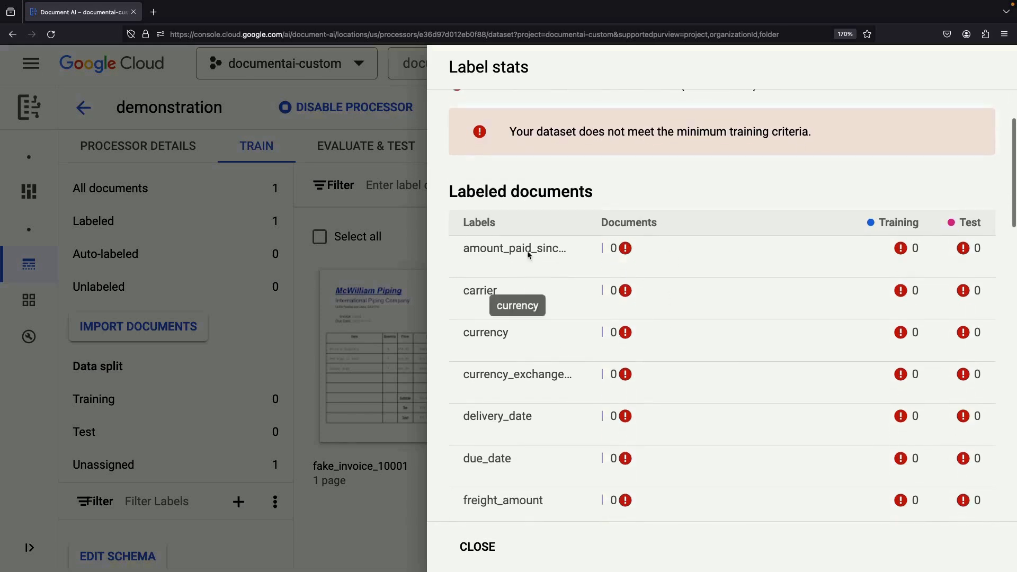
pyautogui.scroll(-5, 632, 423)
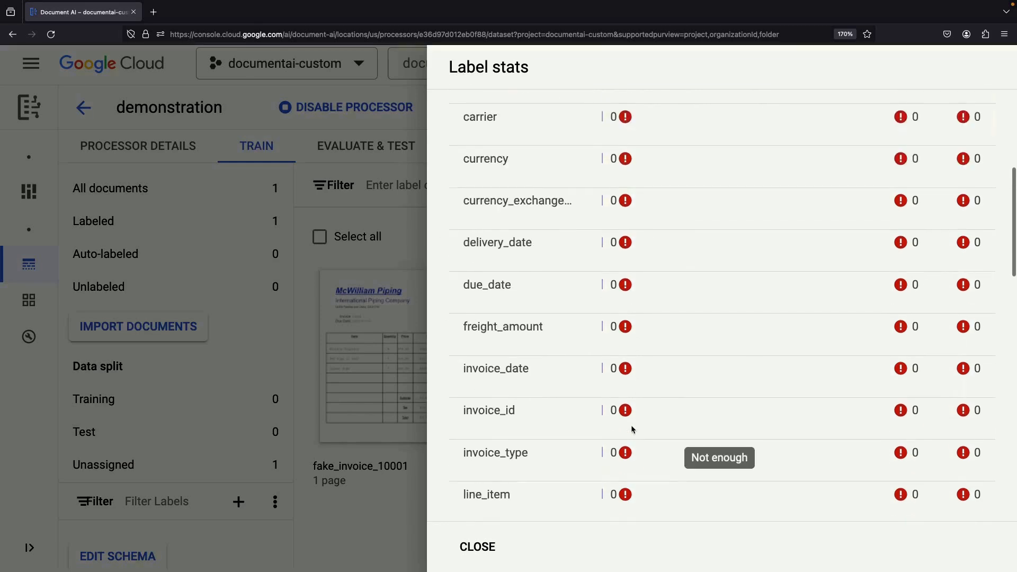
pyautogui.scroll(7, 631, 425)
pyautogui.click(366, 413)
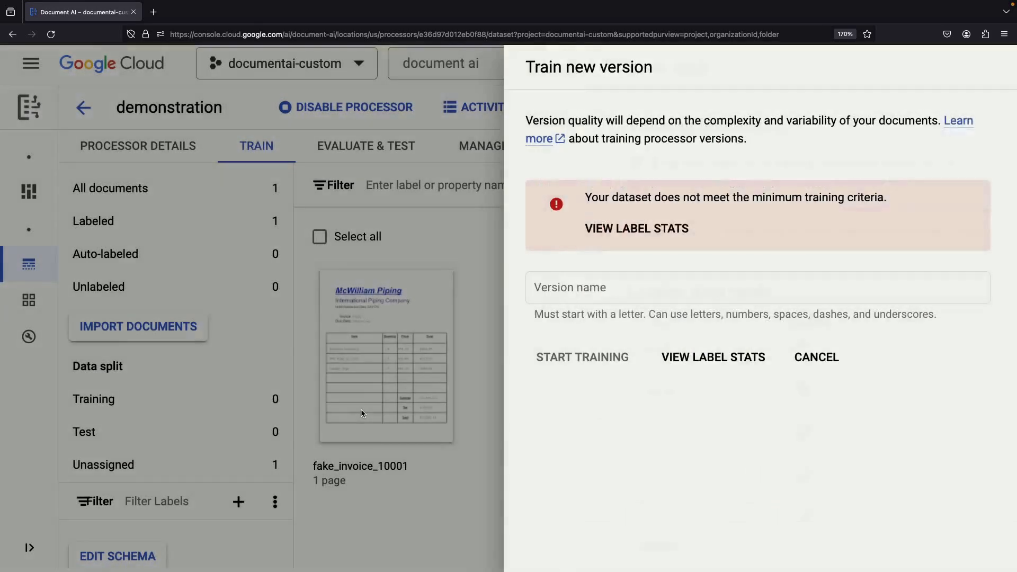
pyautogui.click(292, 410)
# Assign fake_invoice_10001 to the Training set
pyautogui.click(331, 279)
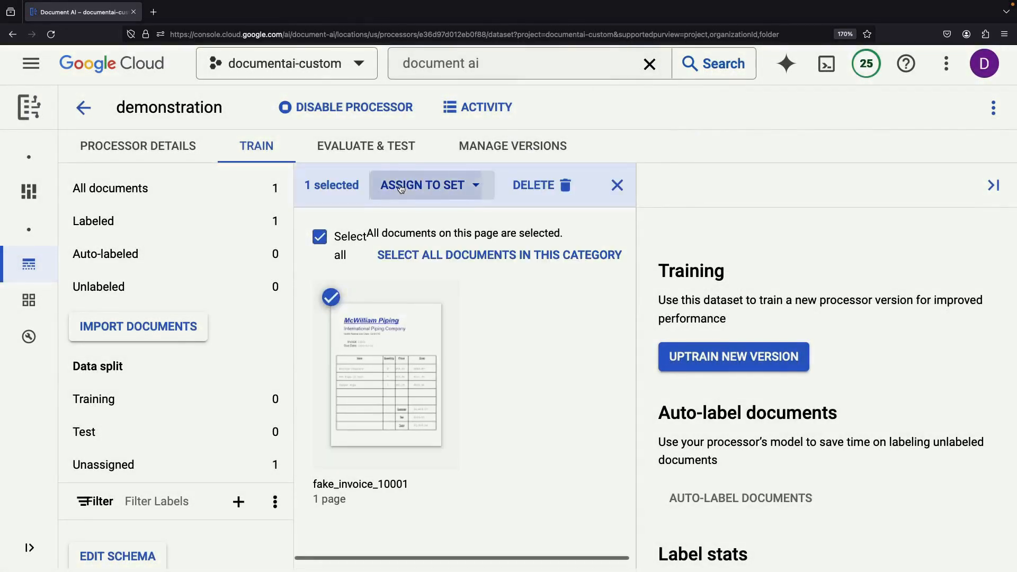
pyautogui.click(419, 185)
pyautogui.click(413, 228)
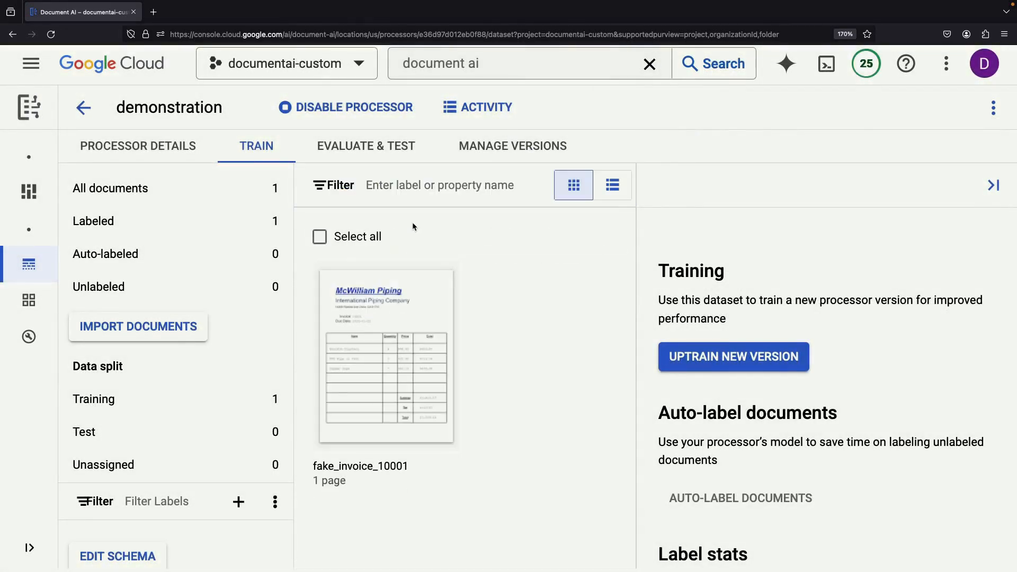
# Check the label stats for a new version again through the end of the first page, and return to the dataset
pyautogui.click(714, 356)
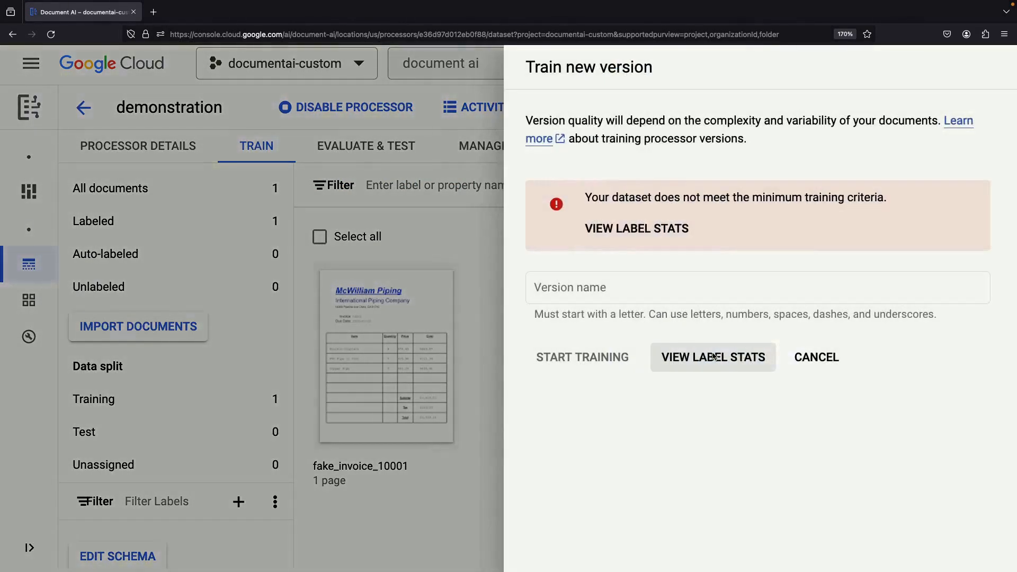
pyautogui.click(636, 228)
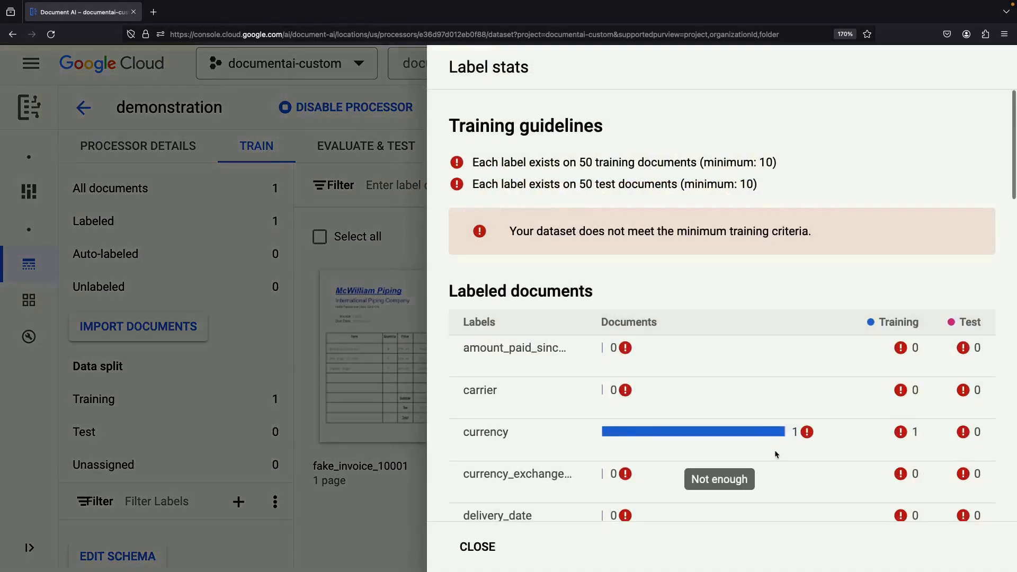
pyautogui.scroll(-10, 793, 488)
pyautogui.scroll(-10, 710, 473)
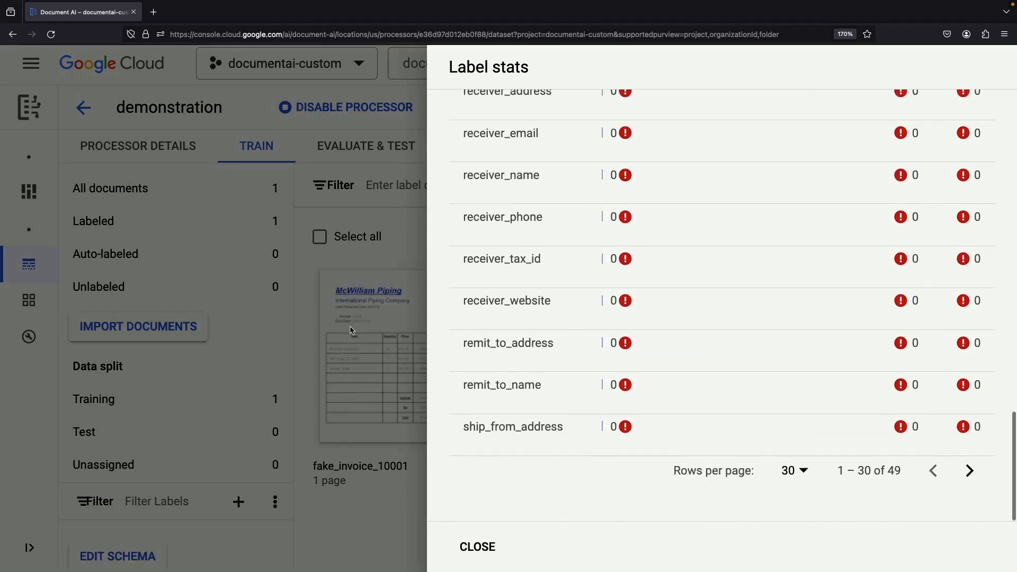
pyautogui.click(427, 377)
pyautogui.click(428, 381)
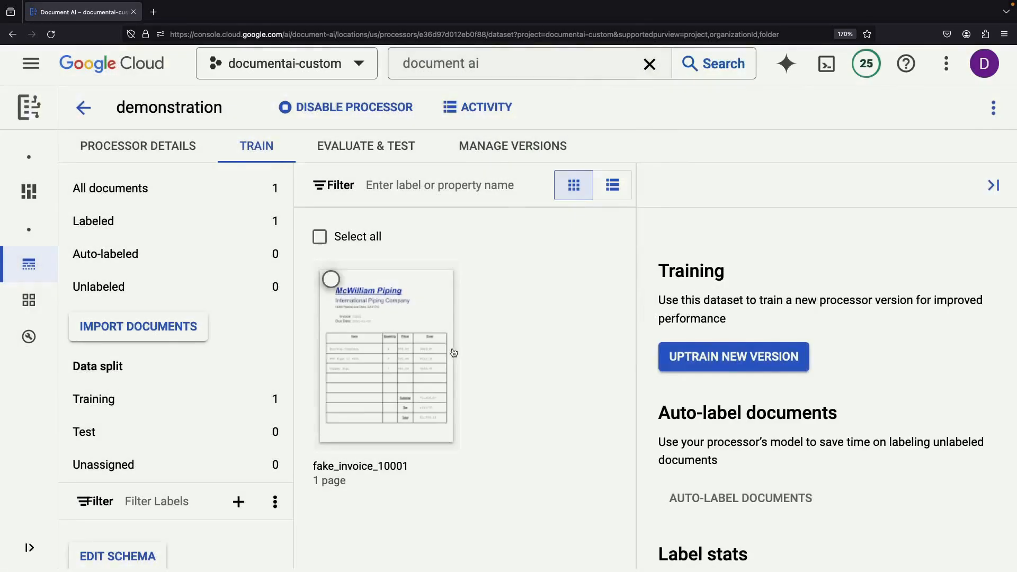
# Set fake_invoice_10001 back to Unassigned in the data split
pyautogui.click(330, 278)
pyautogui.click(448, 185)
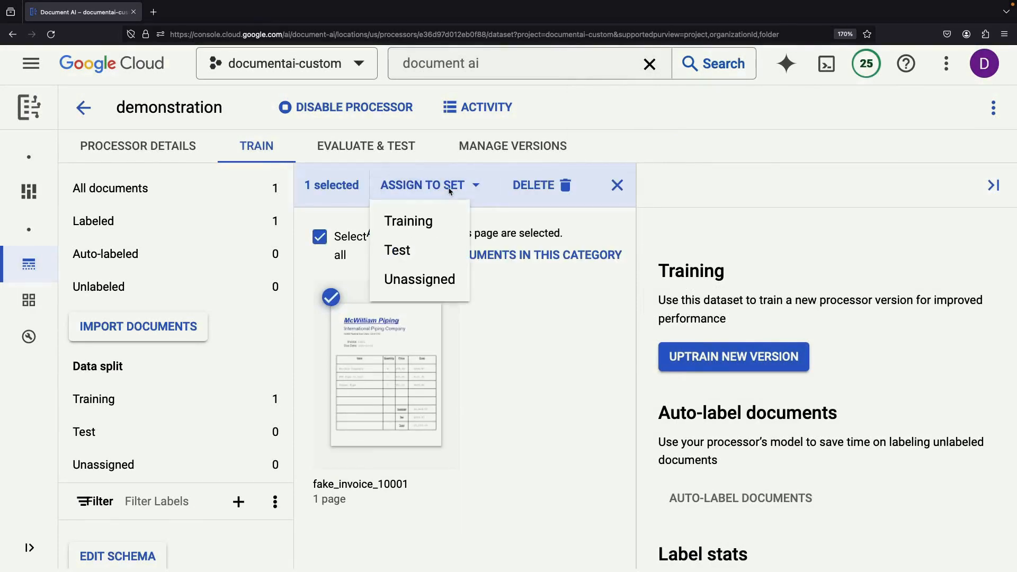
pyautogui.click(427, 281)
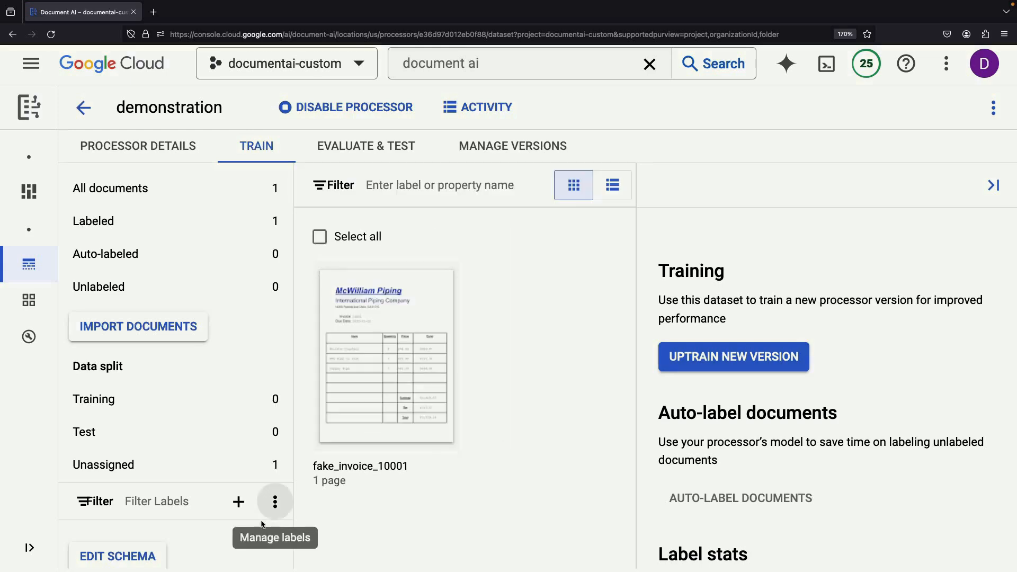
# Open the schema for editing and disable the labels amount_due, amount_paid_since_last_invoice and carrier
pyautogui.click(158, 555)
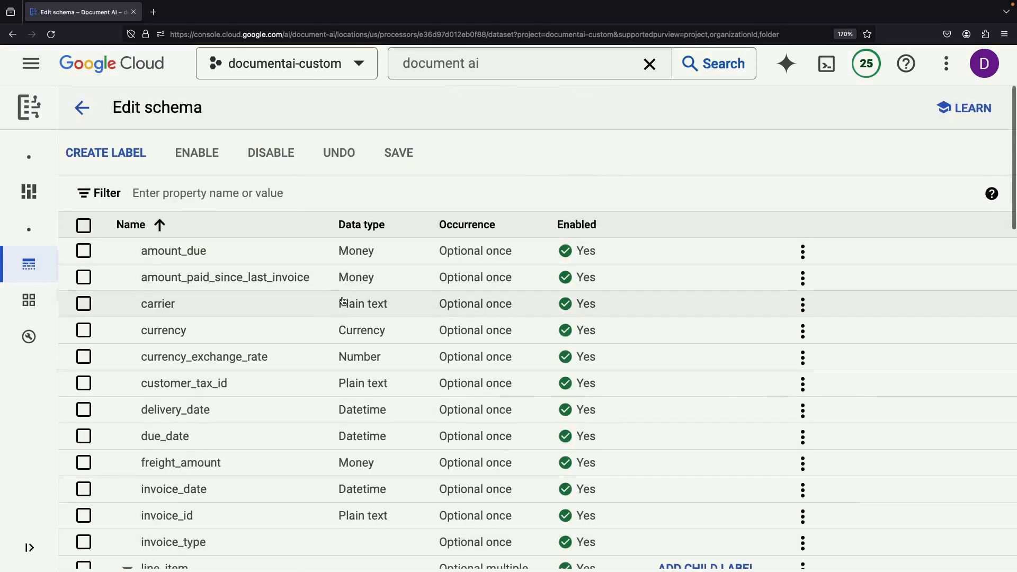
pyautogui.scroll(-2, 342, 300)
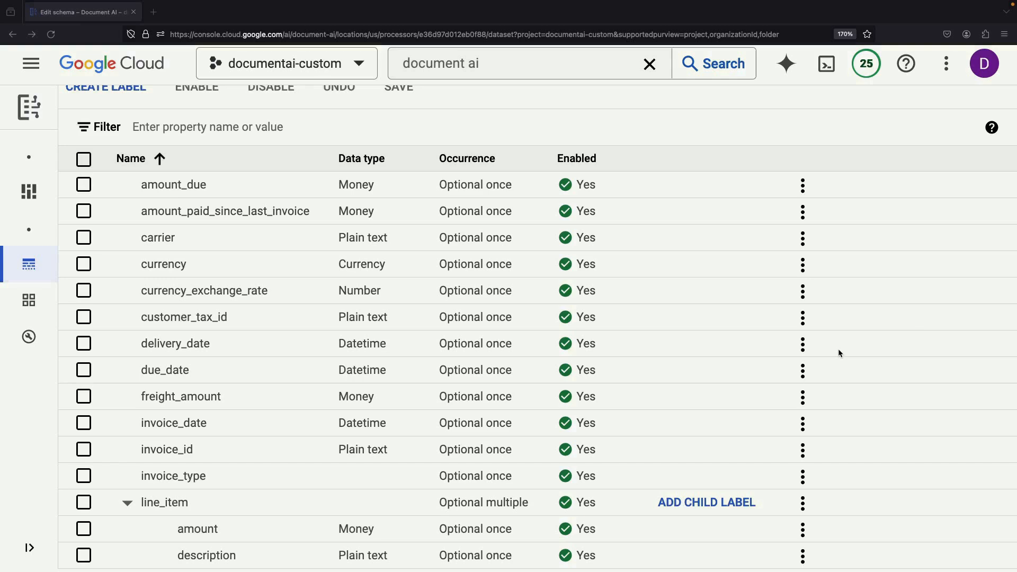
pyautogui.click(802, 185)
pyautogui.click(814, 217)
pyautogui.click(803, 212)
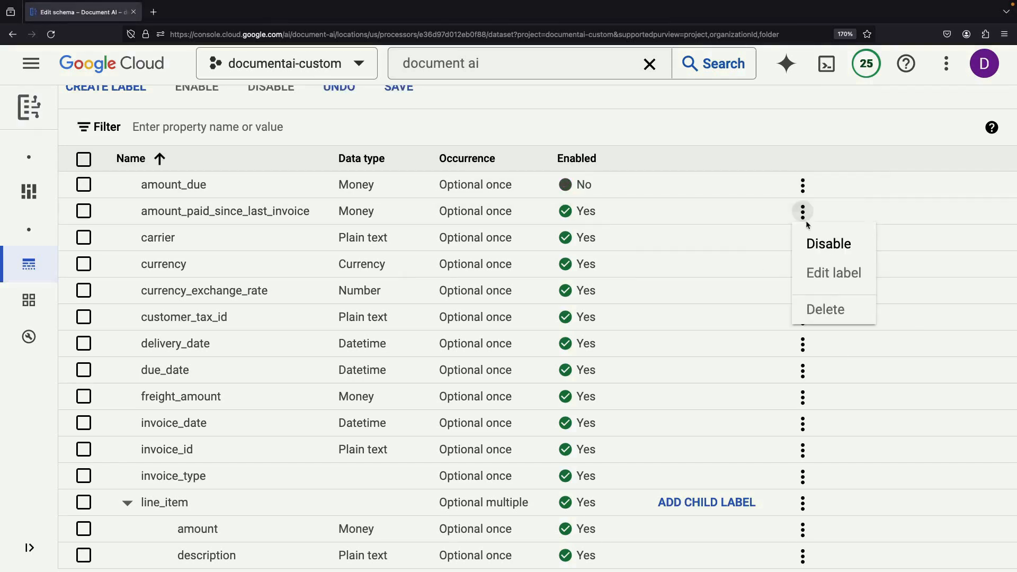
pyautogui.click(821, 241)
pyautogui.click(802, 239)
pyautogui.click(823, 269)
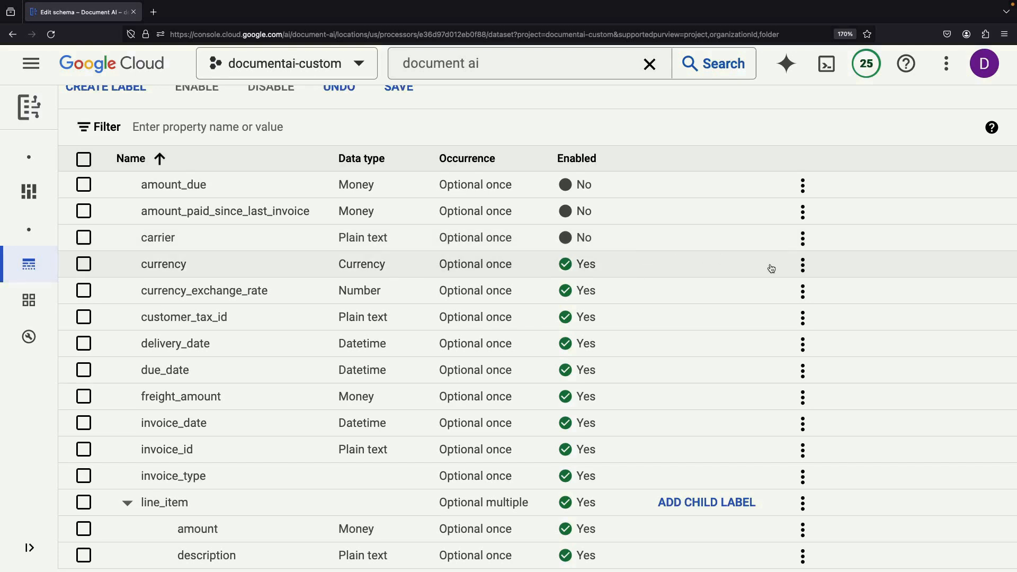
# Disable the currency_exchange_rate, customer_tax_id and delivery_date labels in the schema
pyautogui.click(802, 292)
pyautogui.click(812, 322)
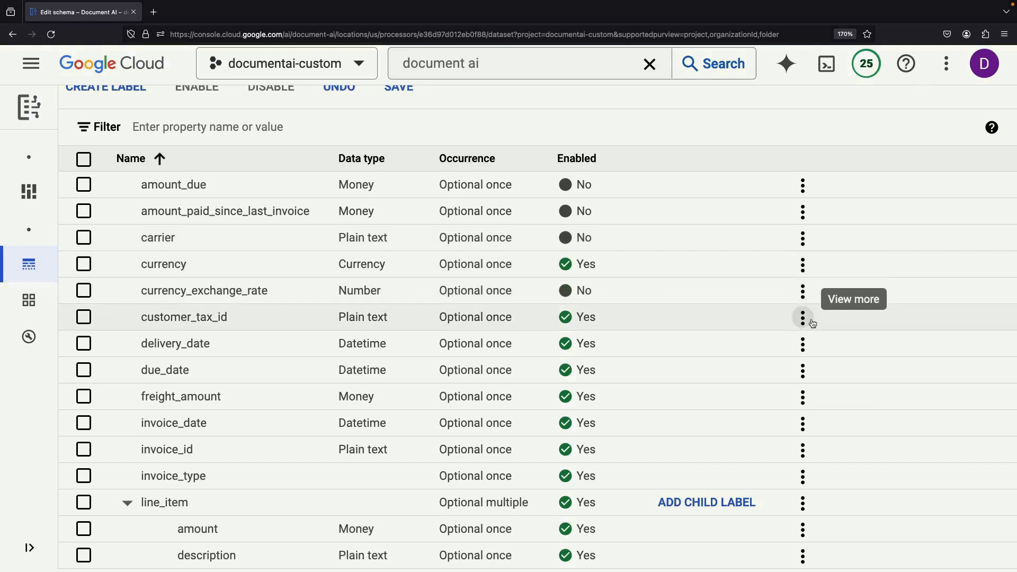
pyautogui.click(802, 318)
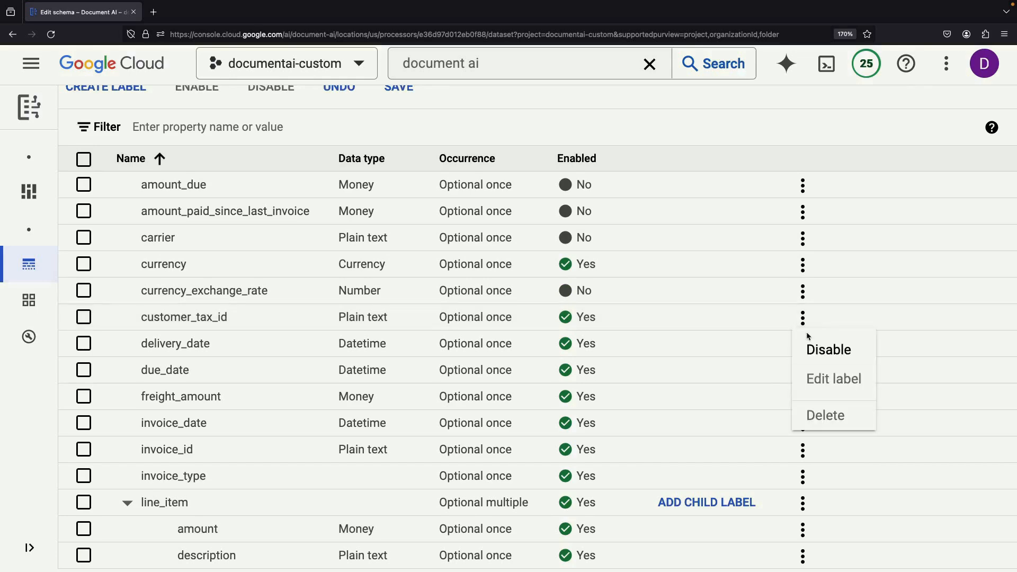
pyautogui.click(811, 348)
pyautogui.click(802, 344)
pyautogui.click(812, 370)
# Disable the freight_amount, invoice_date and invoice_type labels, keeping due_date and invoice_id enabled
pyautogui.scroll(-2, 762, 391)
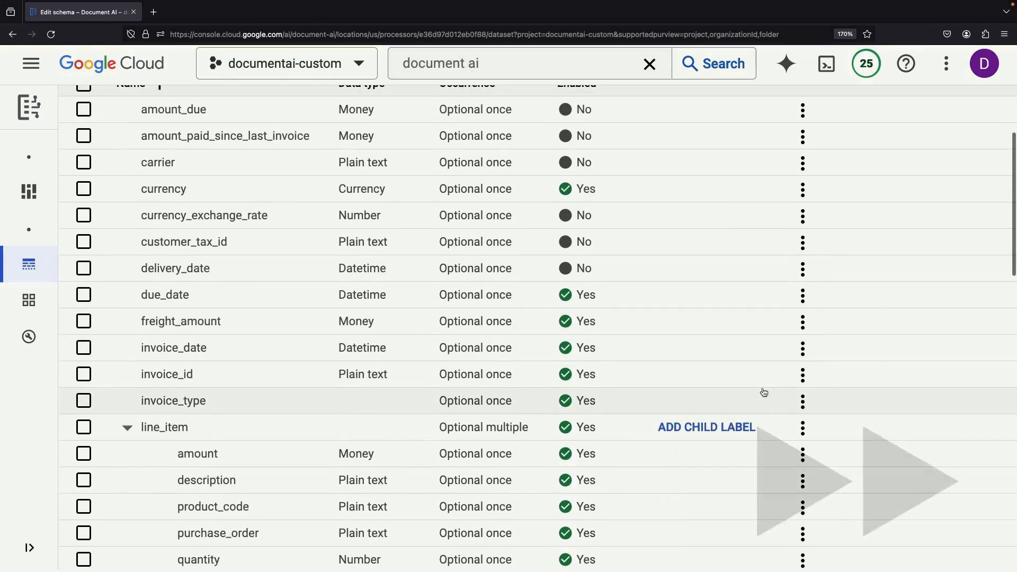
pyautogui.click(802, 321)
pyautogui.click(812, 351)
pyautogui.click(802, 348)
pyautogui.click(813, 377)
pyautogui.click(803, 401)
pyautogui.click(812, 430)
# Disable the product_code, purchase_order and unit child labels under line_item
pyautogui.click(811, 420)
pyautogui.click(802, 440)
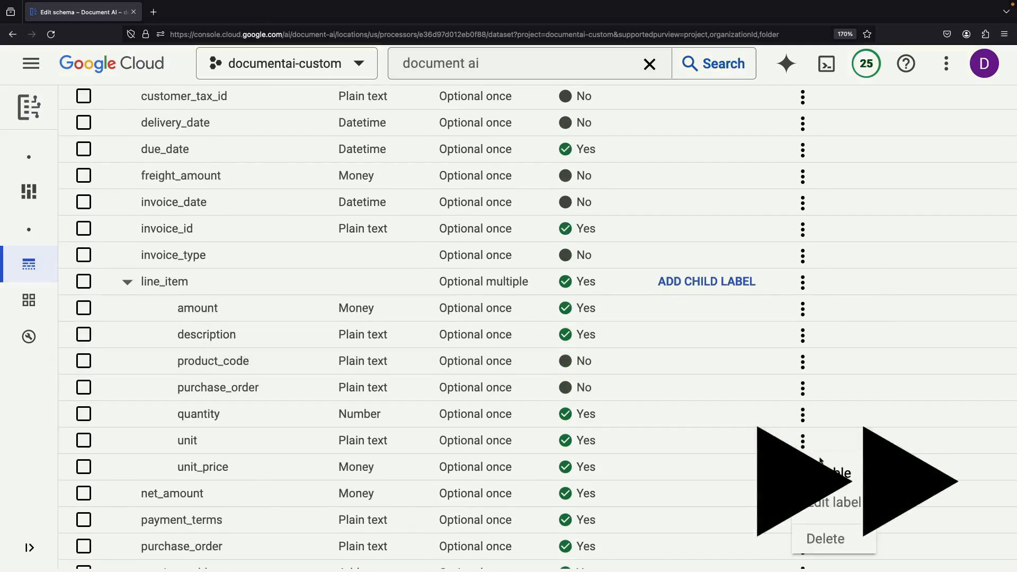
pyautogui.click(812, 473)
# Disable payment_terms, the top-level purchase_order, and all receiver labels from receiver_address through receiver_website, keeping net_amount enabled
pyautogui.scroll(-2, 805, 440)
pyautogui.click(802, 418)
pyautogui.click(812, 450)
pyautogui.click(803, 445)
pyautogui.click(812, 476)
pyautogui.scroll(-2, 805, 454)
pyautogui.click(803, 441)
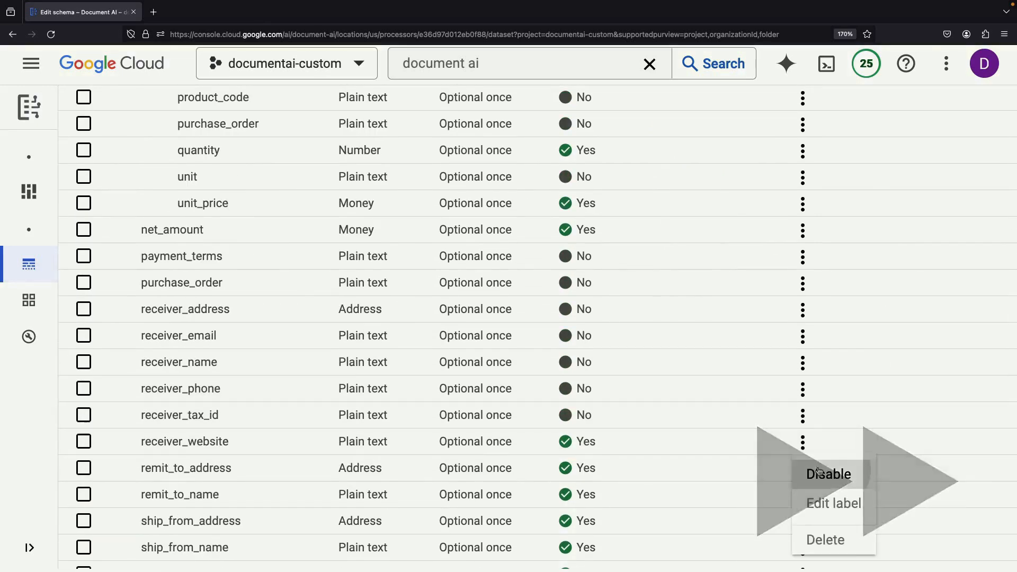
pyautogui.click(829, 475)
# Disable all remit_to, ship_from and ship_to labels plus supplier_email, supplier_iban and supplier_payment_ref, keeping supplier_address and supplier_name enabled
pyautogui.click(804, 416)
pyautogui.click(828, 447)
pyautogui.click(802, 496)
pyautogui.click(830, 405)
pyautogui.scroll(-3, 807, 455)
pyautogui.scroll(-2, 807, 461)
# Disable supplier_phone, supplier_registration, supplier_tax_id and supplier_website, keeping total_amount and total_tax_amount enabled
pyautogui.click(803, 445)
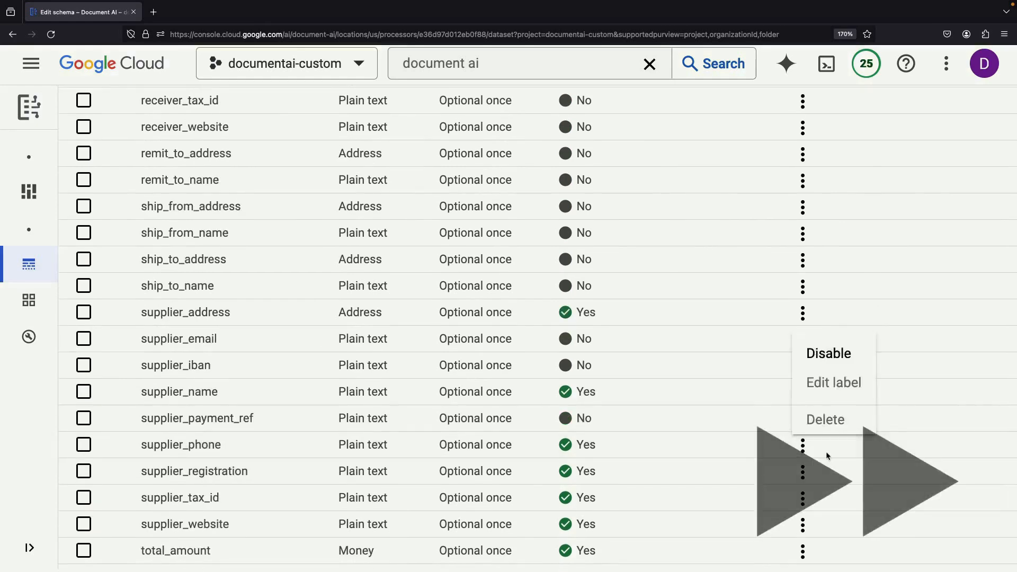
pyautogui.click(828, 353)
pyautogui.scroll(-2, 807, 450)
pyautogui.click(803, 413)
pyautogui.click(828, 445)
pyautogui.click(803, 434)
pyautogui.click(826, 465)
# Save the edited schema, confirm the changes, and return to the dataset
pyautogui.scroll(20, 802, 408)
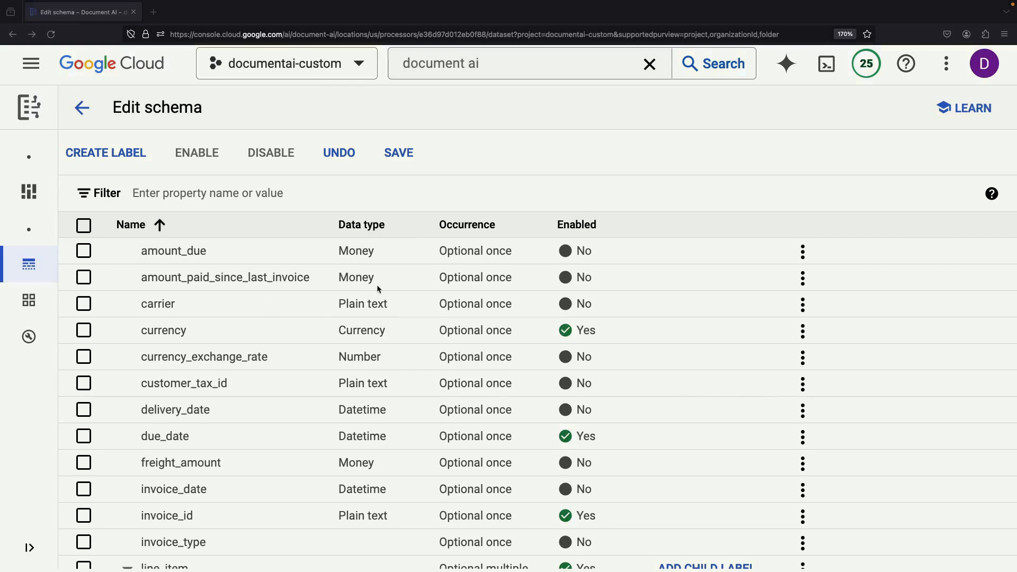
pyautogui.click(399, 153)
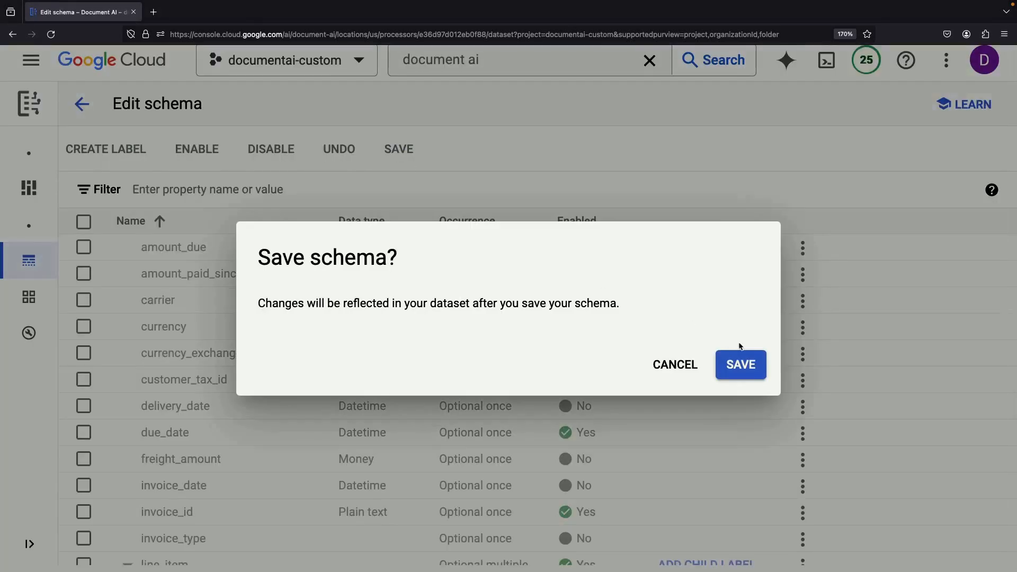
pyautogui.click(741, 365)
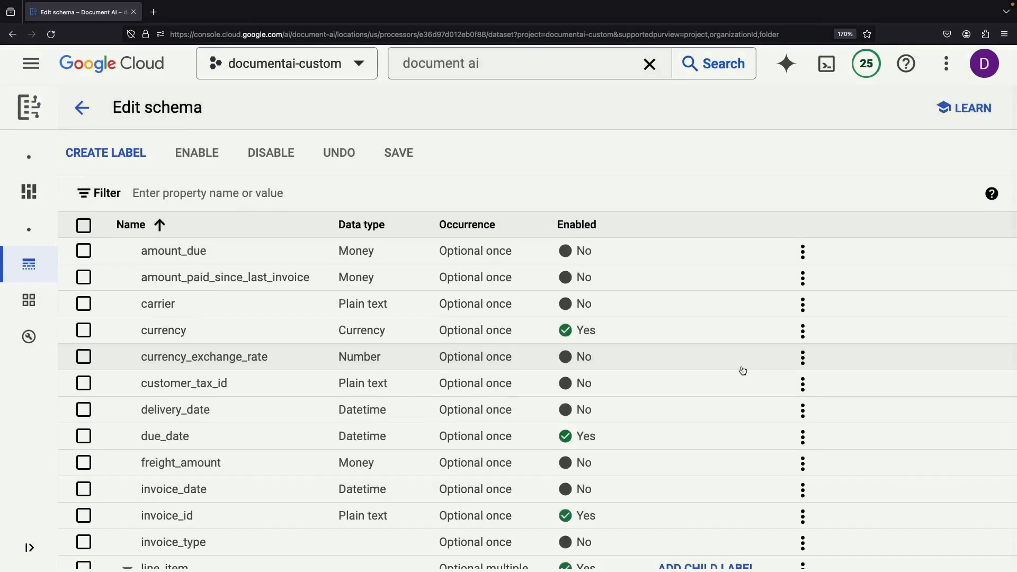
pyautogui.click(82, 107)
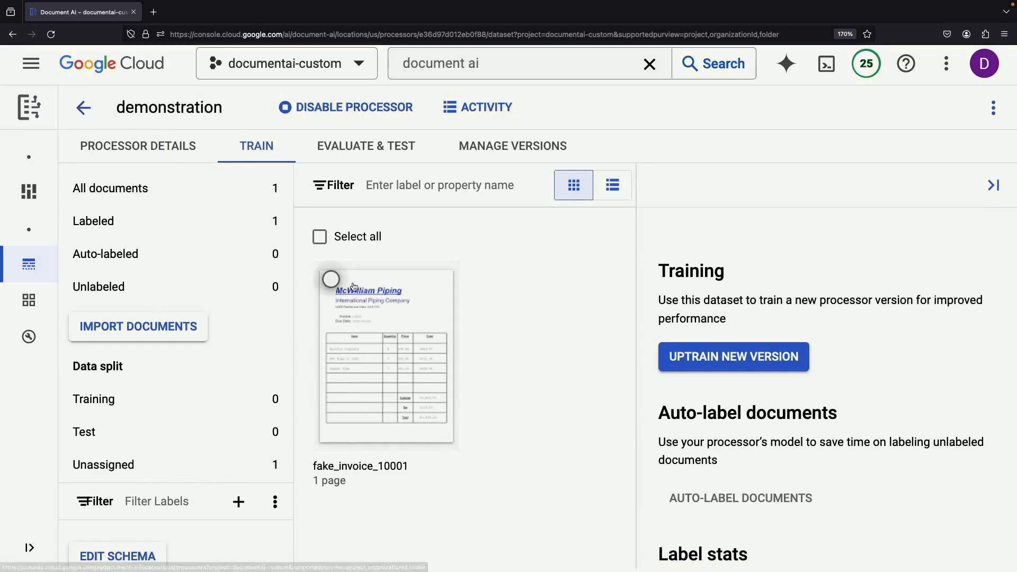
# Open fake_invoice_10001, review its reduced label list from currency through total_tax_amount, and return to the dataset
pyautogui.click(390, 331)
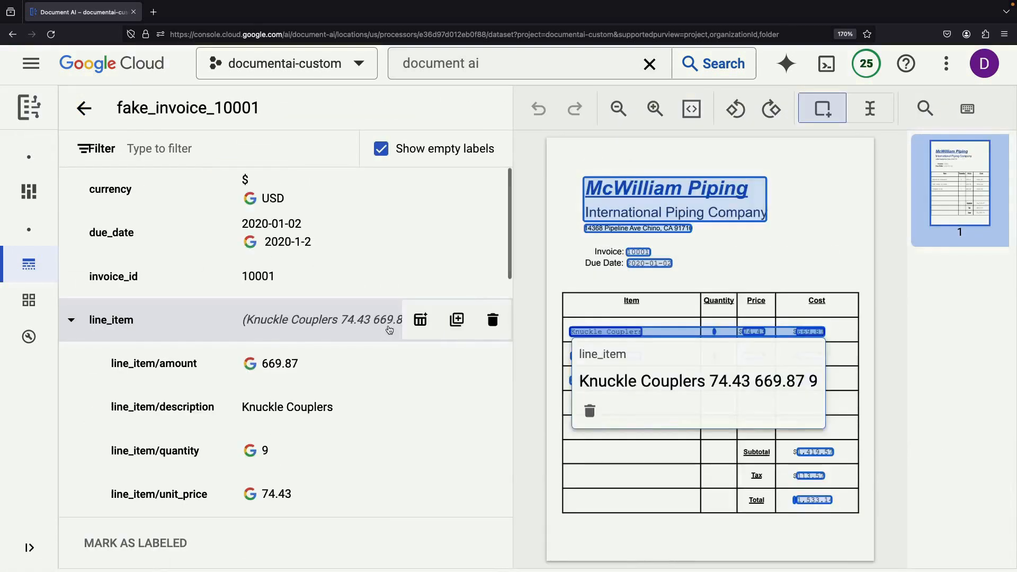
pyautogui.scroll(-3, 344, 275)
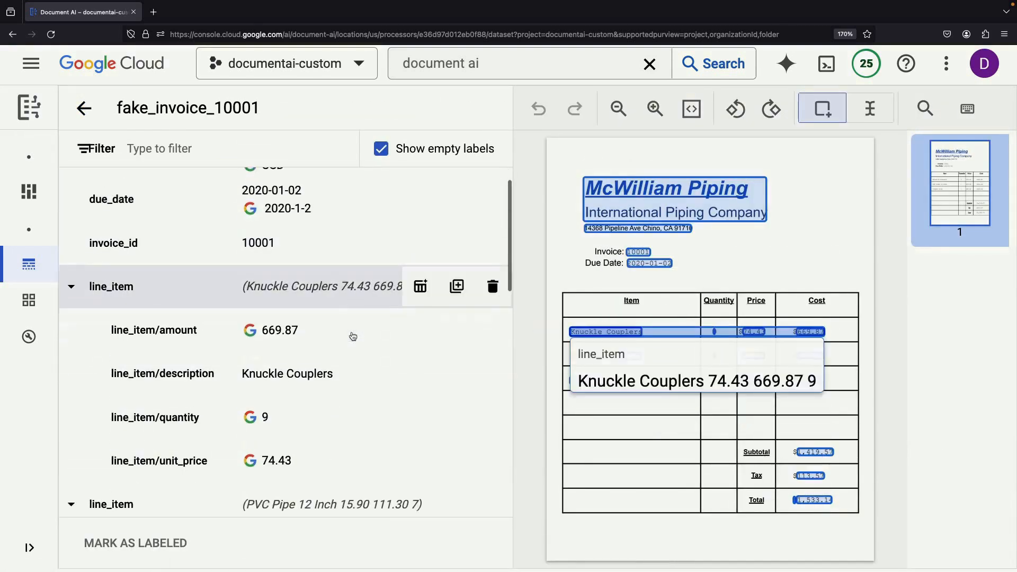
pyautogui.scroll(-12, 353, 336)
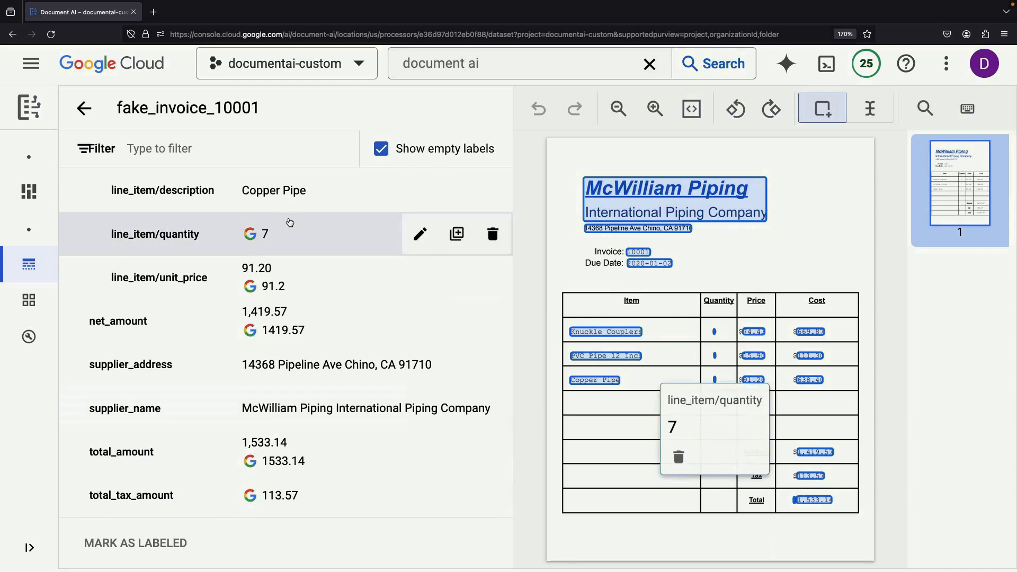
pyautogui.scroll(15, 299, 298)
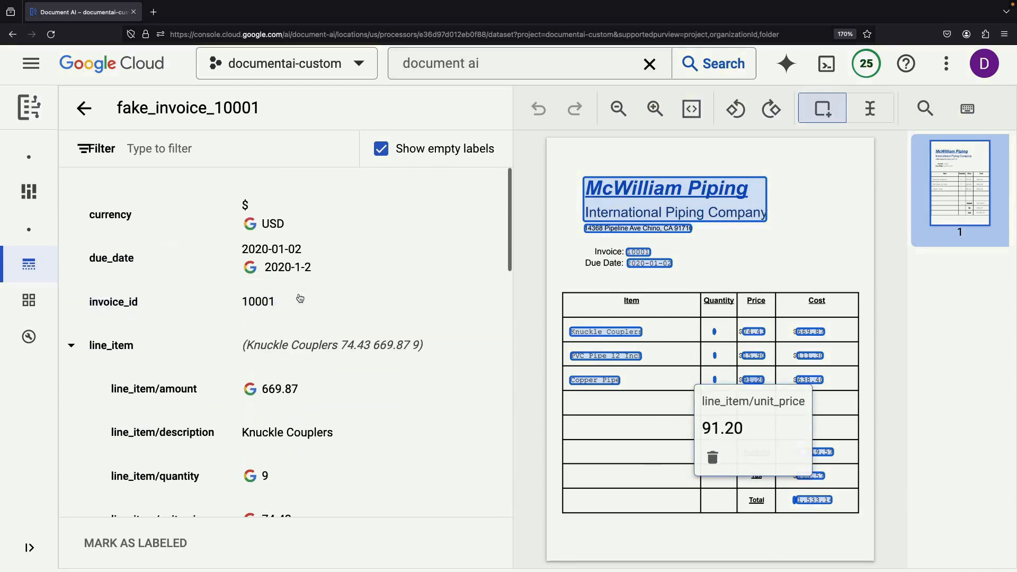
pyautogui.click(83, 107)
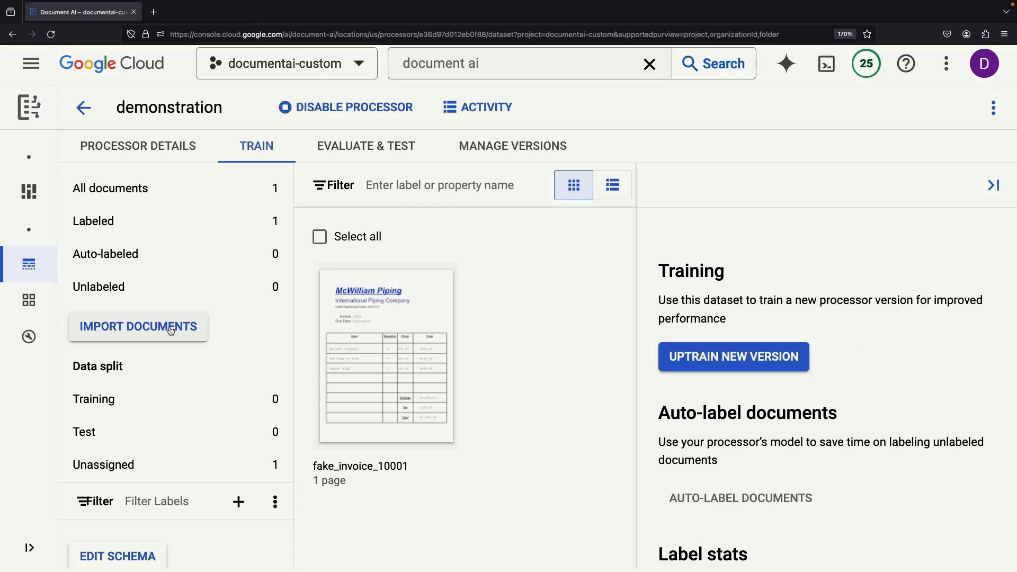
# Set up a document import from gs://cloud-samples-data/documentai/codelabs/uptraining/training/ with the data split set to Training
pyautogui.click(138, 330)
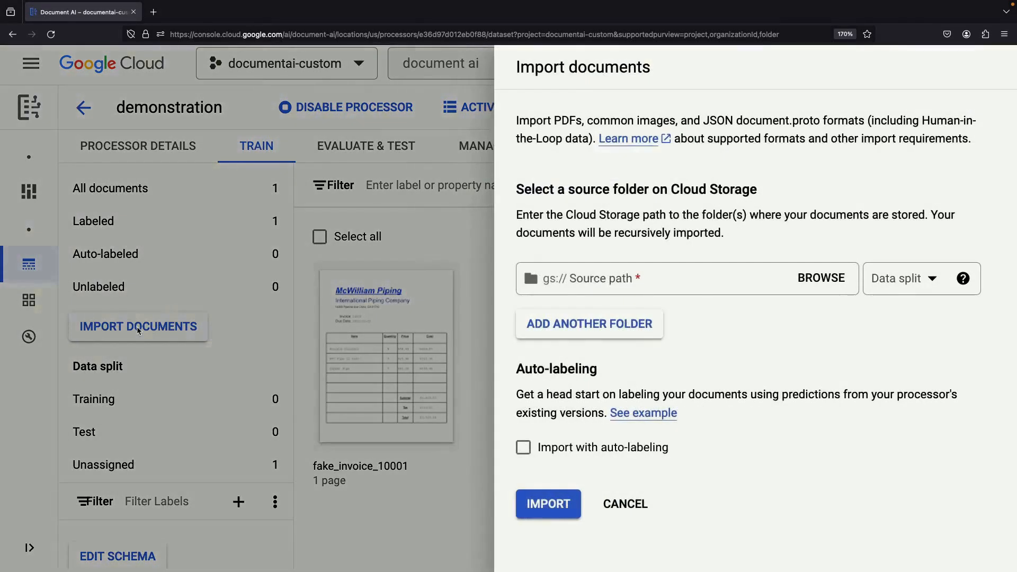
pyautogui.click(601, 281)
pyautogui.write('cloud-samples-data/documentai/codelabs/uptraining/training')
pyautogui.write('/')
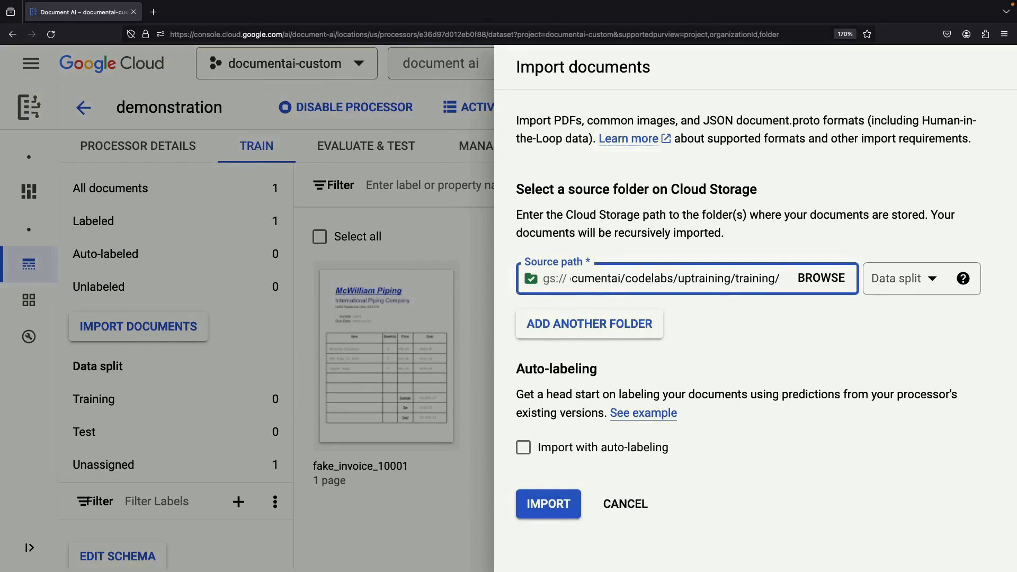
pyautogui.click(779, 279)
pyautogui.doubleClick(753, 281)
pyautogui.press('Tab')
pyautogui.press('Return')
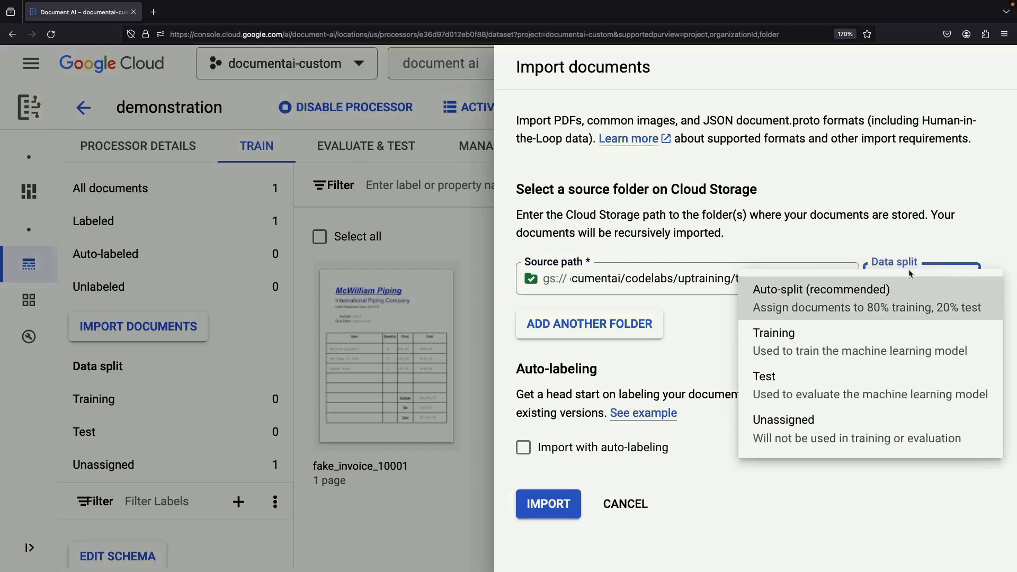
pyautogui.press('Down')
pyautogui.press('Return')
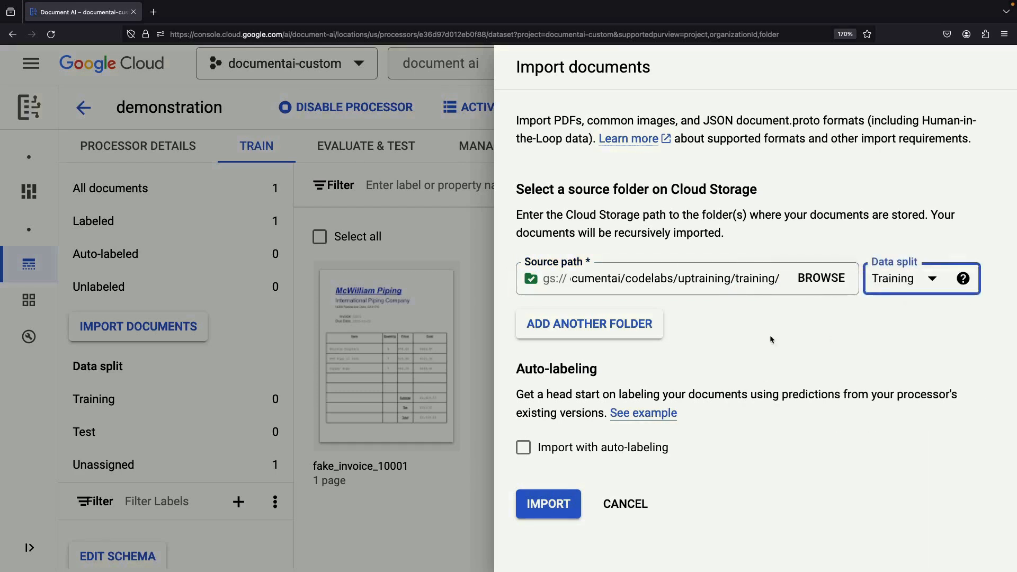
# Enable auto-labeling with version pretrained-invoice-v2.0-2023-12-06 and import the training documents
pyautogui.click(523, 448)
pyautogui.click(652, 453)
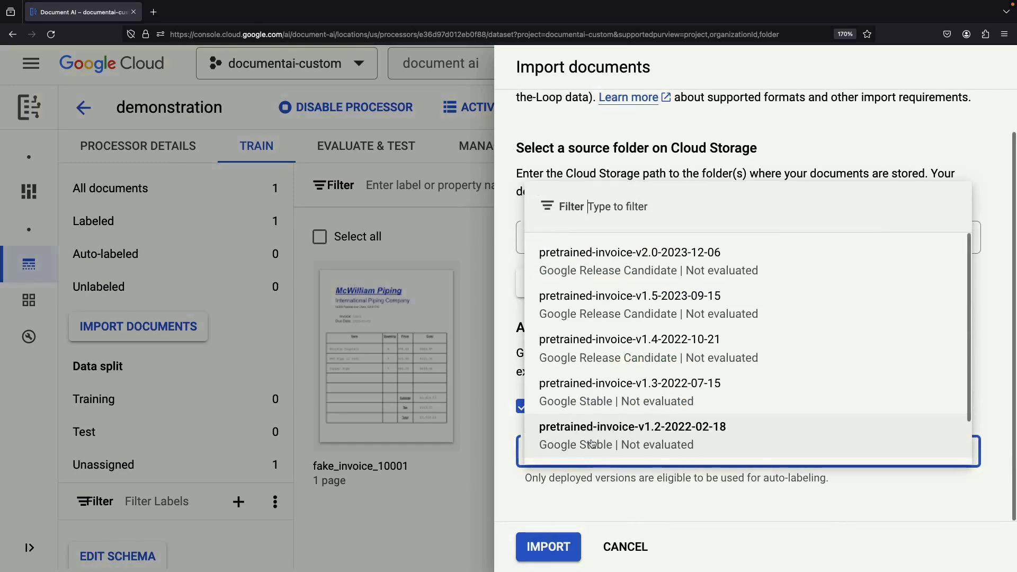
pyautogui.click(596, 271)
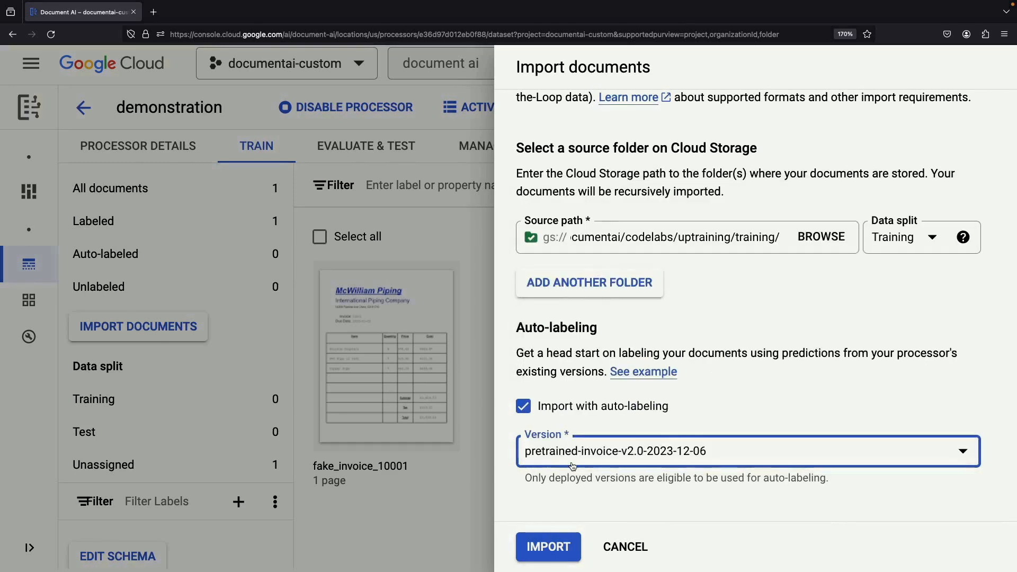
pyautogui.click(547, 546)
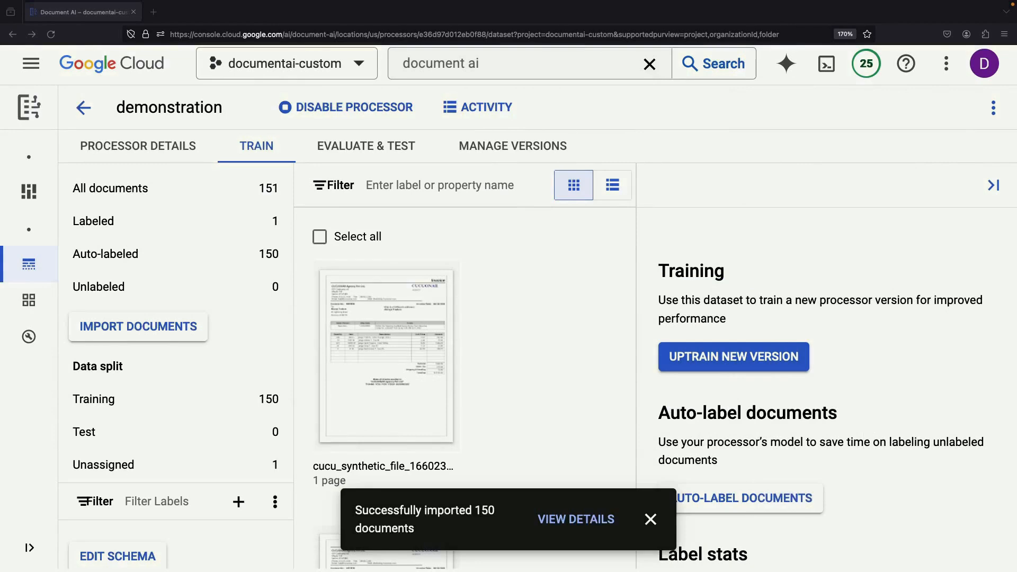
# Check the uptraining form for whether the dataset meets the minimum training criteria, and close it without training
pyautogui.click(689, 357)
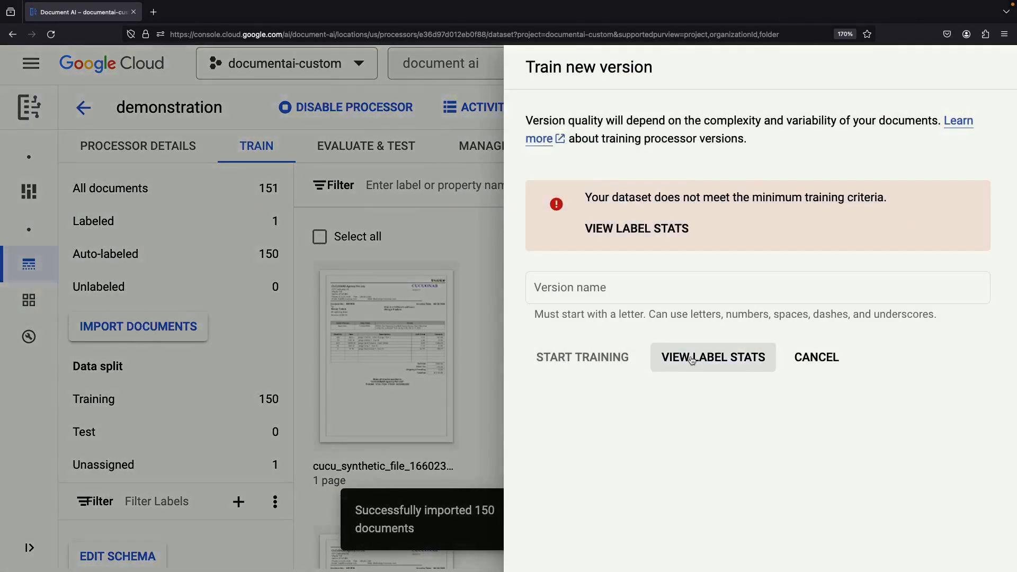
pyautogui.click(816, 357)
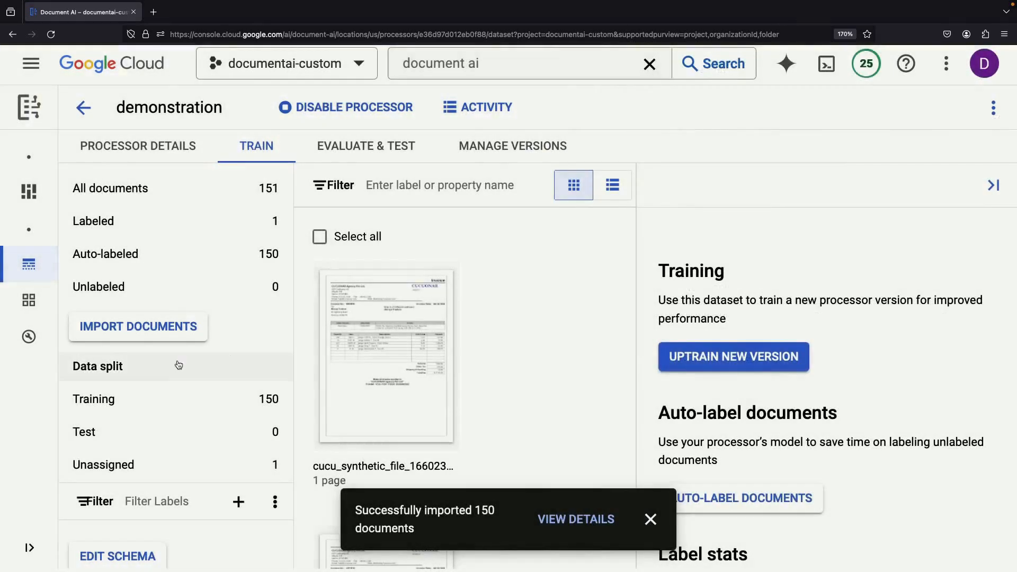
# Set up a document import from gs://cloud-samples-data/documentai/codelabs/uptraining/test/ with the data split set to Test
pyautogui.click(183, 325)
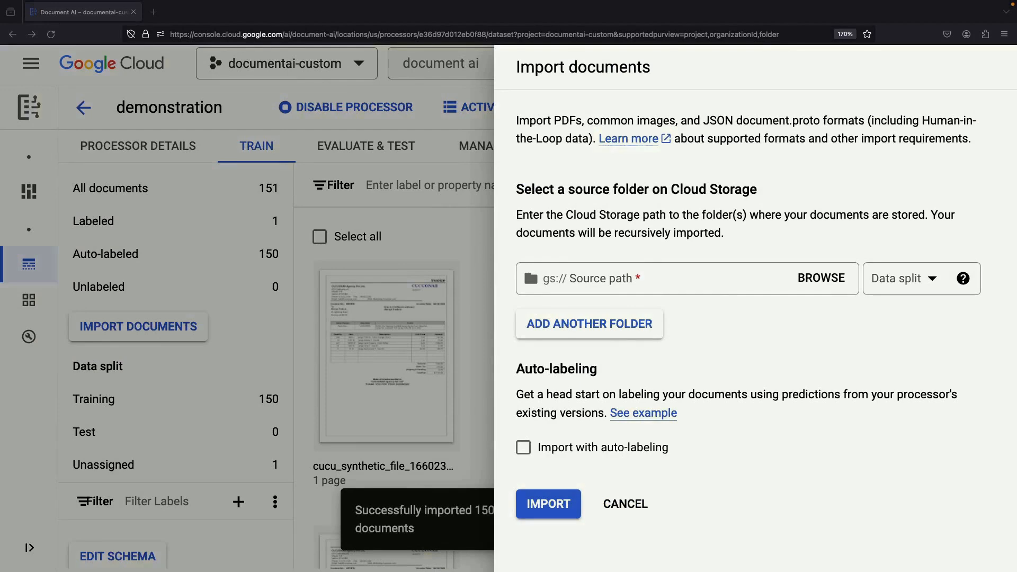
pyautogui.click(606, 278)
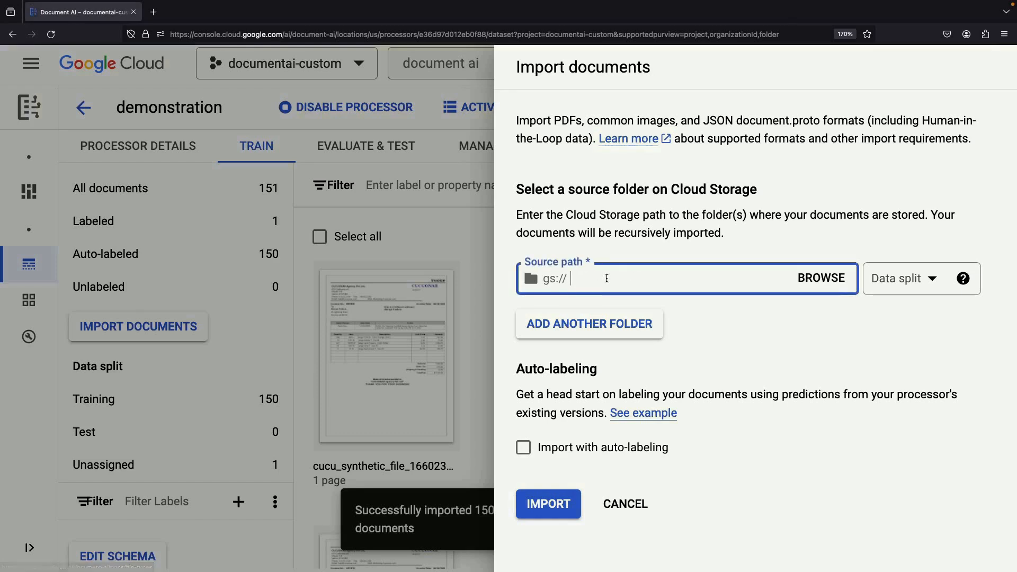
pyautogui.write('cloud-samples-data/documentai/codelabs/uptraining/test')
pyautogui.write('/')
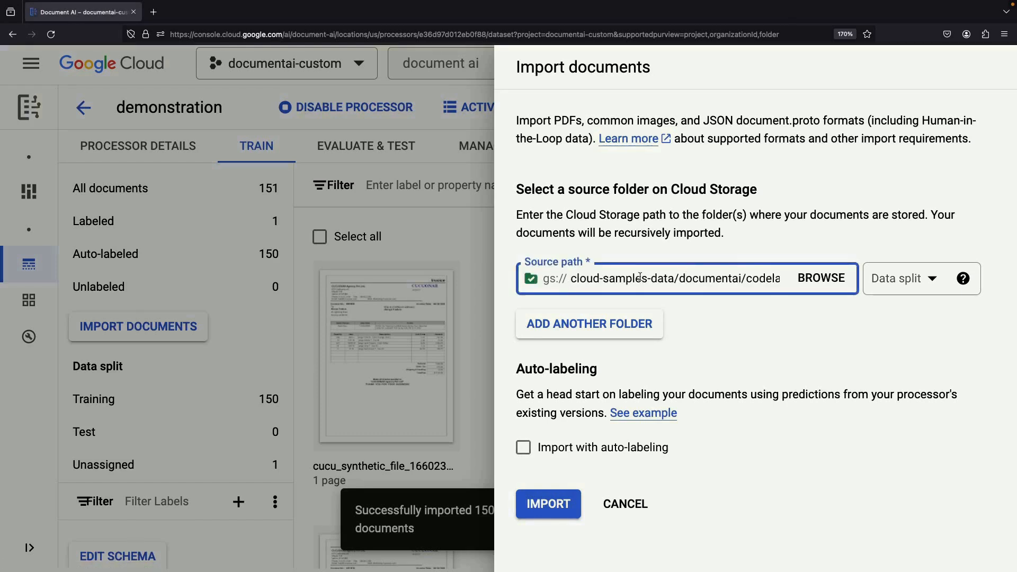
pyautogui.click(918, 277)
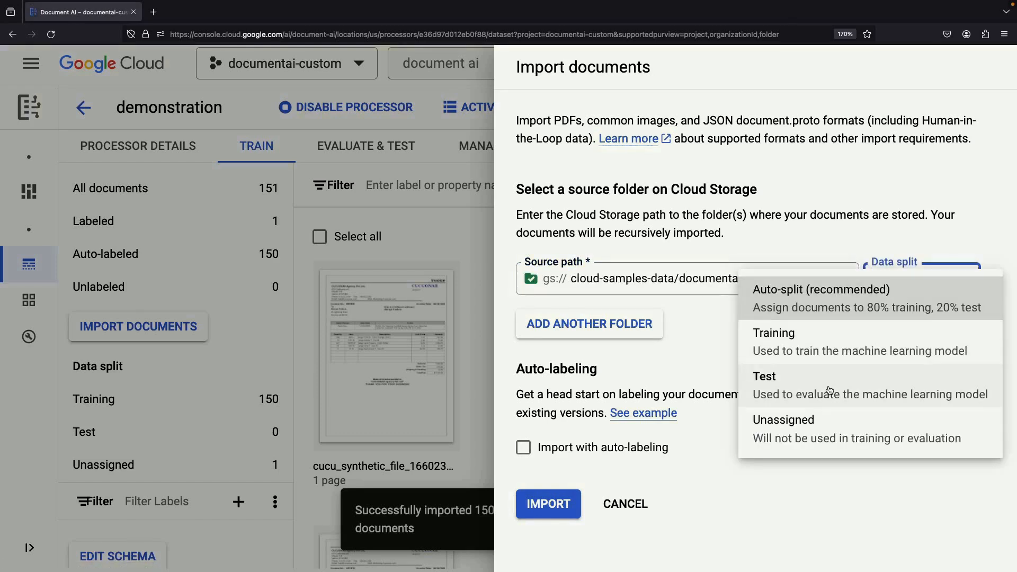
pyautogui.click(830, 390)
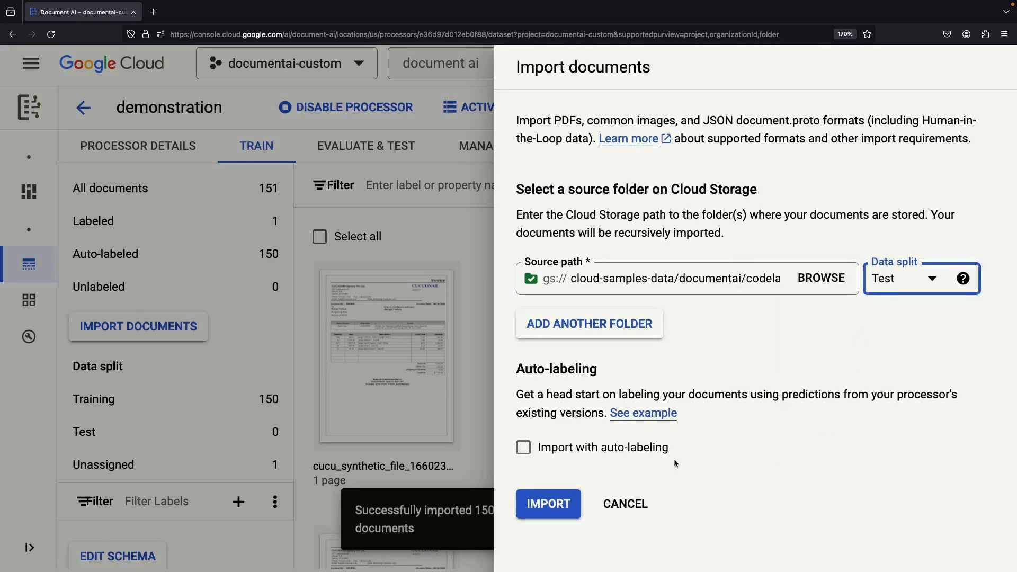
# Turn on auto-labeling using pretrained-invoice-v2.0-2023-12-06 and import the test documents
pyautogui.click(574, 448)
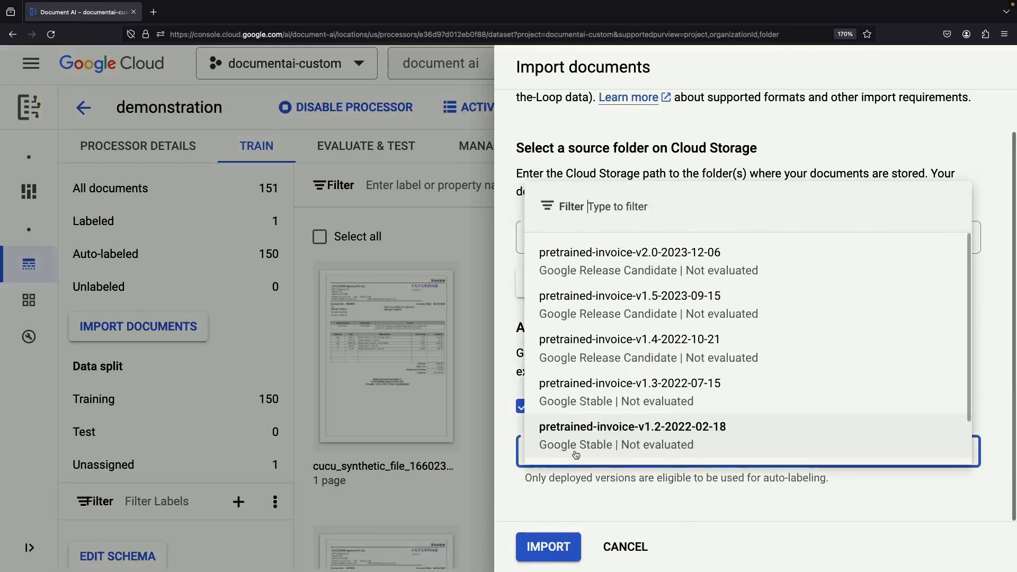
pyautogui.click(595, 257)
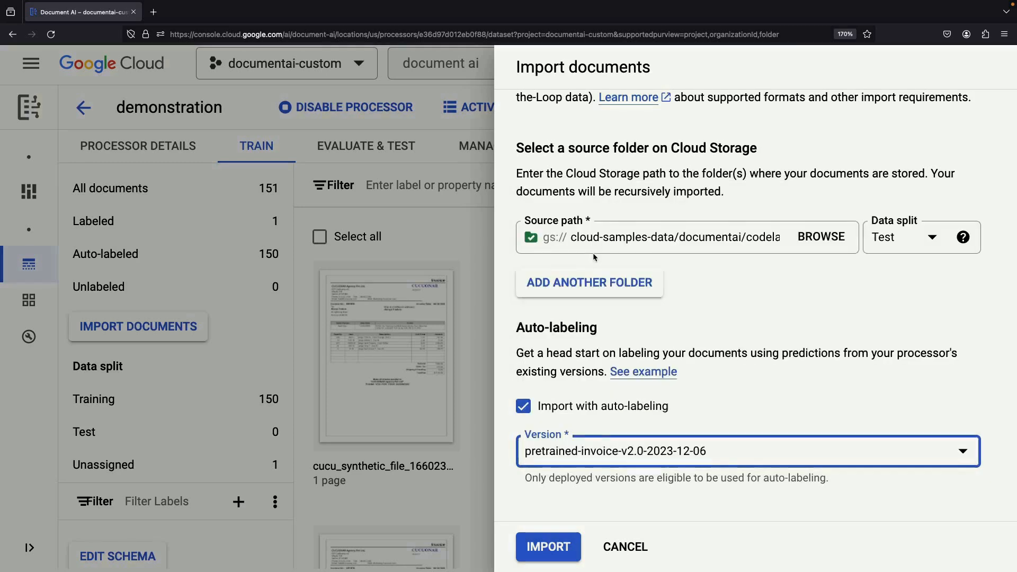
pyautogui.click(541, 554)
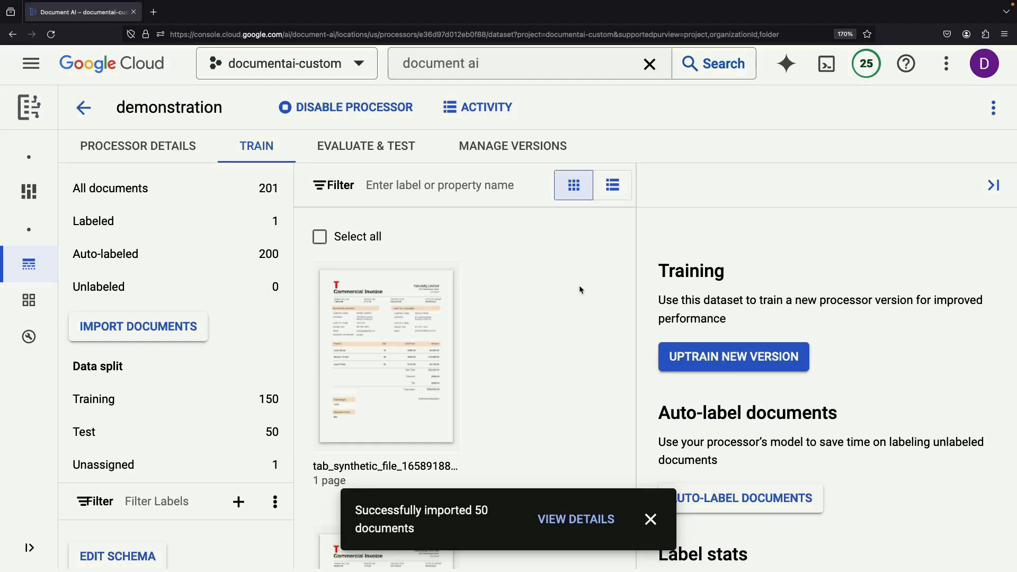
pyautogui.click(990, 189)
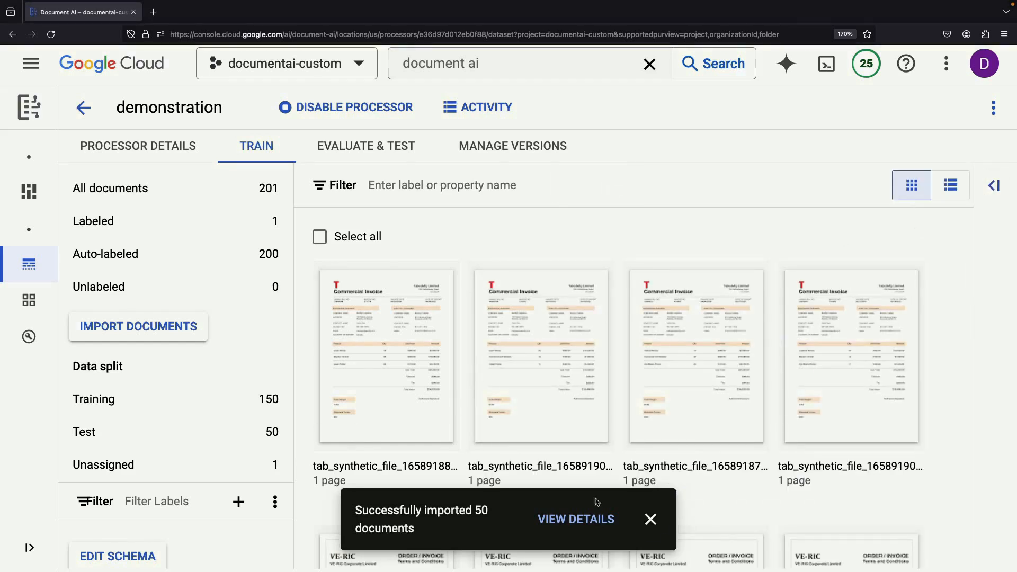
pyautogui.click(650, 519)
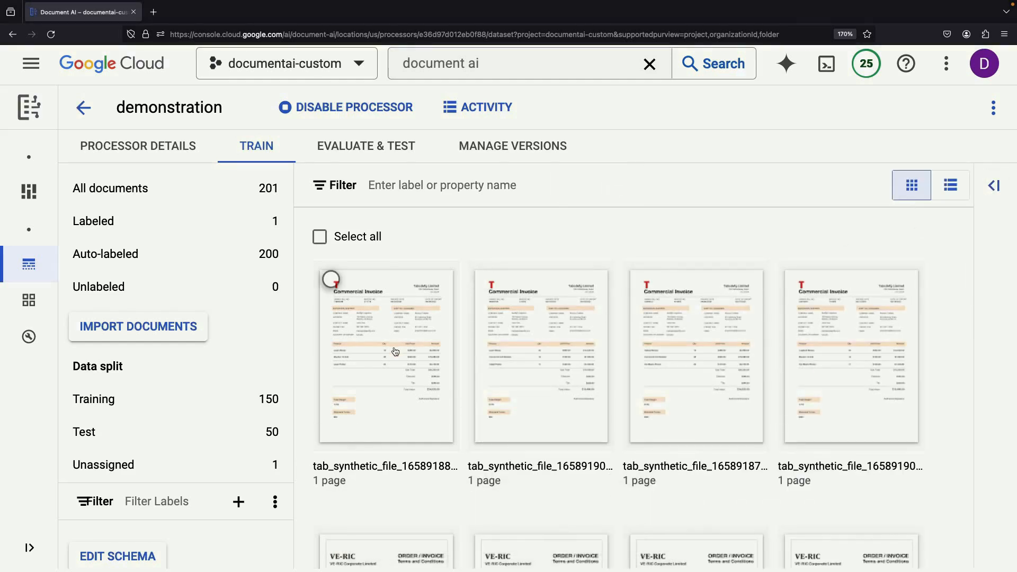
pyautogui.click(395, 351)
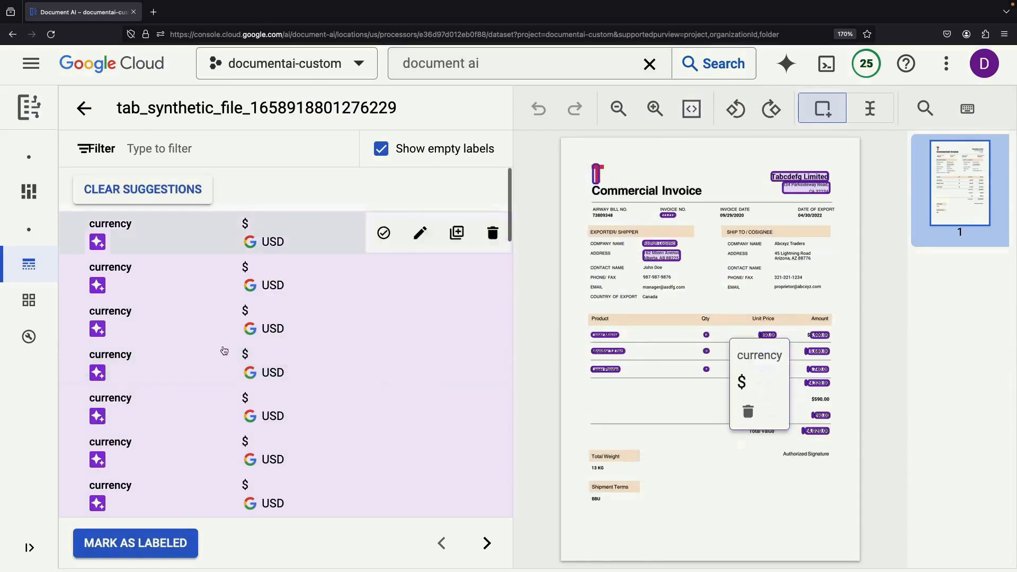
# Review the suggested currency, invoice_id and line_item labels against their highlighted regions on the invoice
pyautogui.scroll(-1, 328, 429)
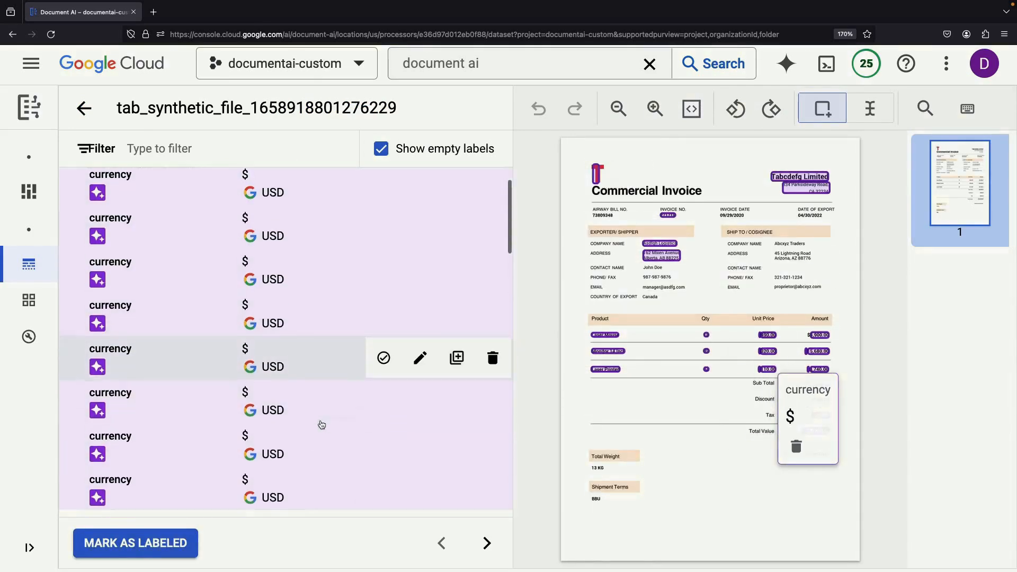
pyautogui.scroll(-6, 322, 425)
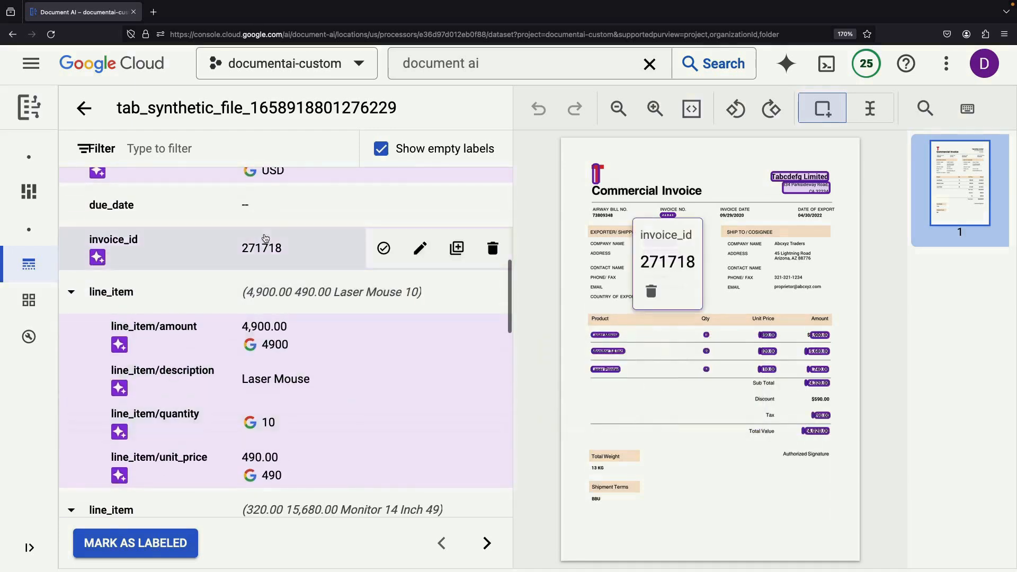
pyautogui.scroll(2, 265, 238)
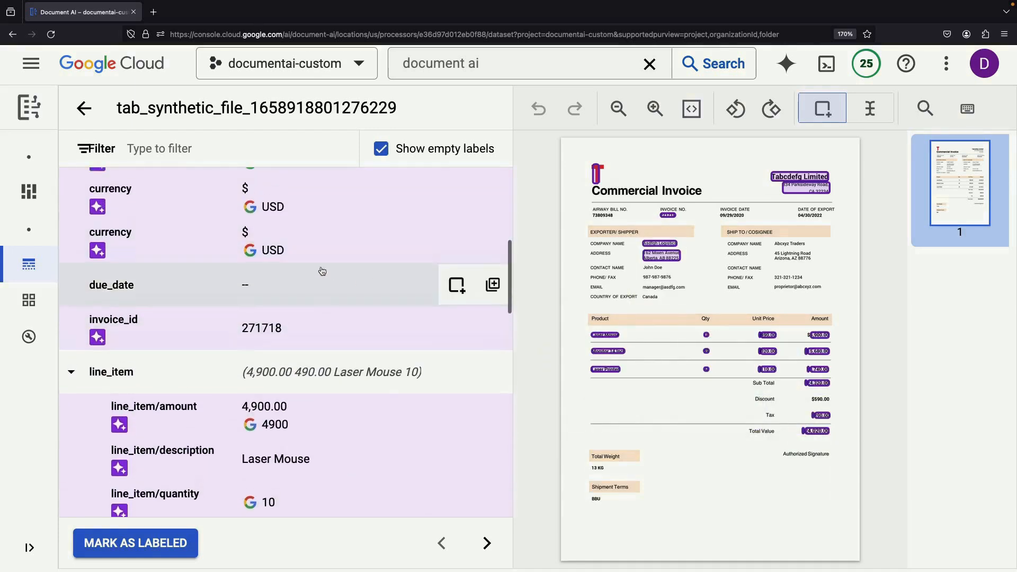
pyautogui.scroll(1, 322, 272)
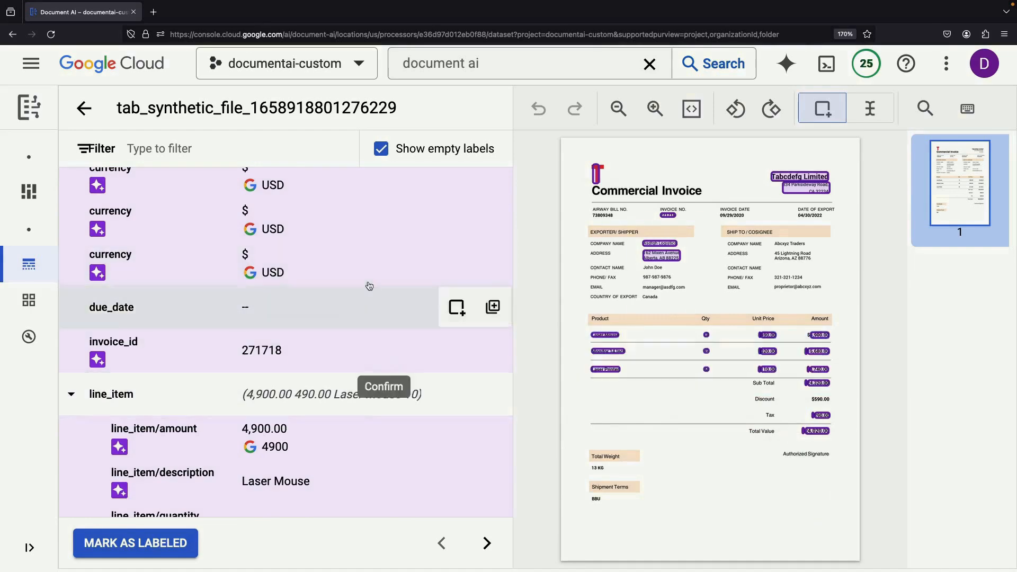
pyautogui.scroll(3, 345, 356)
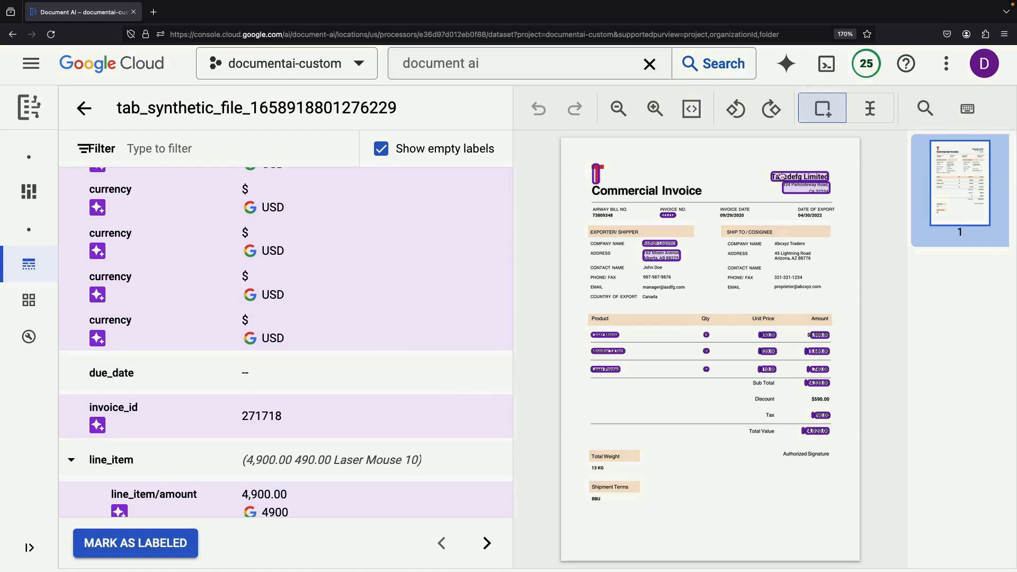
pyautogui.moveTo(816, 192)
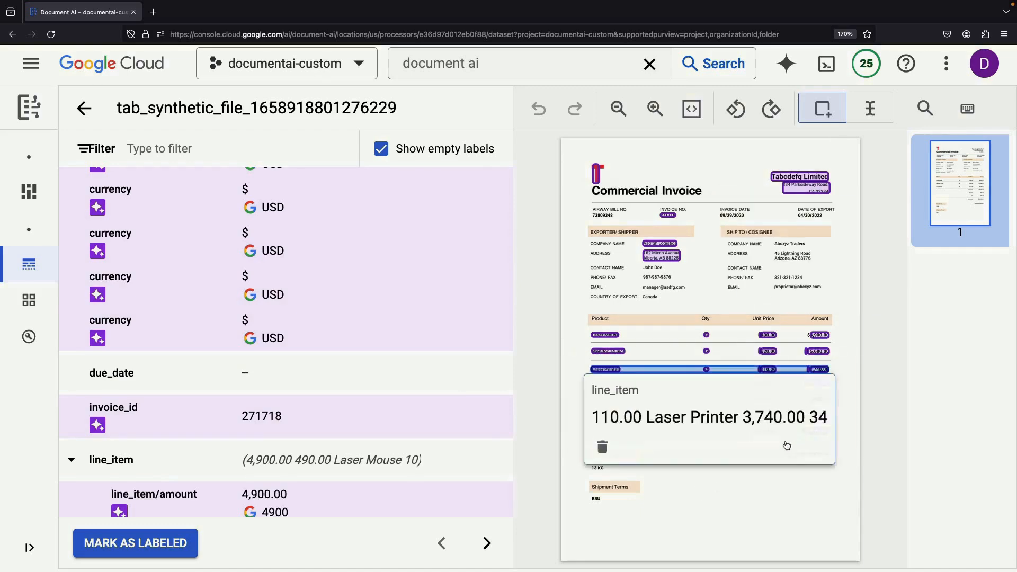
pyautogui.scroll(5, 395, 386)
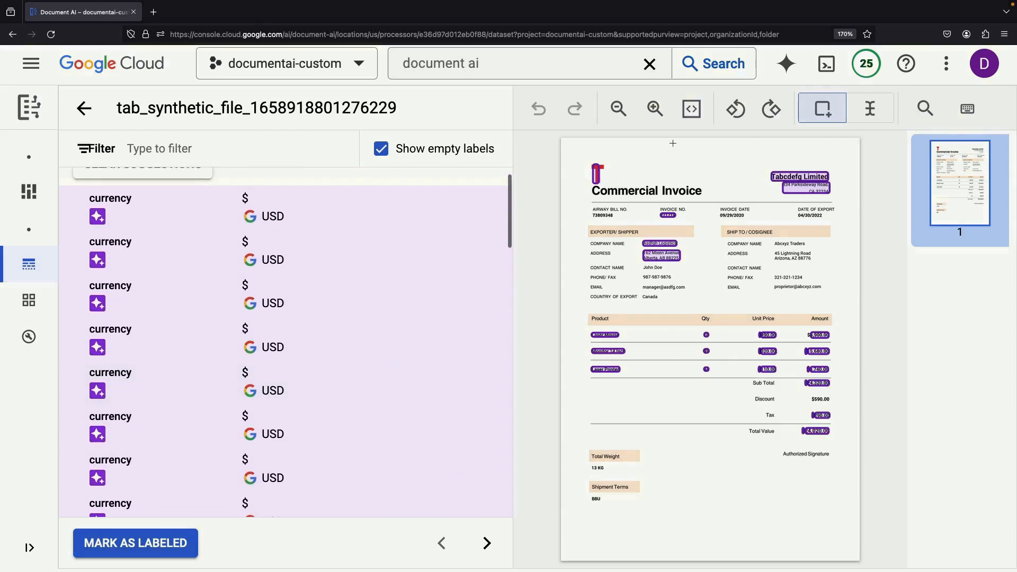
# Add another currency label and annotate it on the unlabeled $ sign before the 4,900.00 amount in the first line item
pyautogui.click(655, 108)
pyautogui.click(655, 109)
pyautogui.click(656, 109)
pyautogui.click(656, 109)
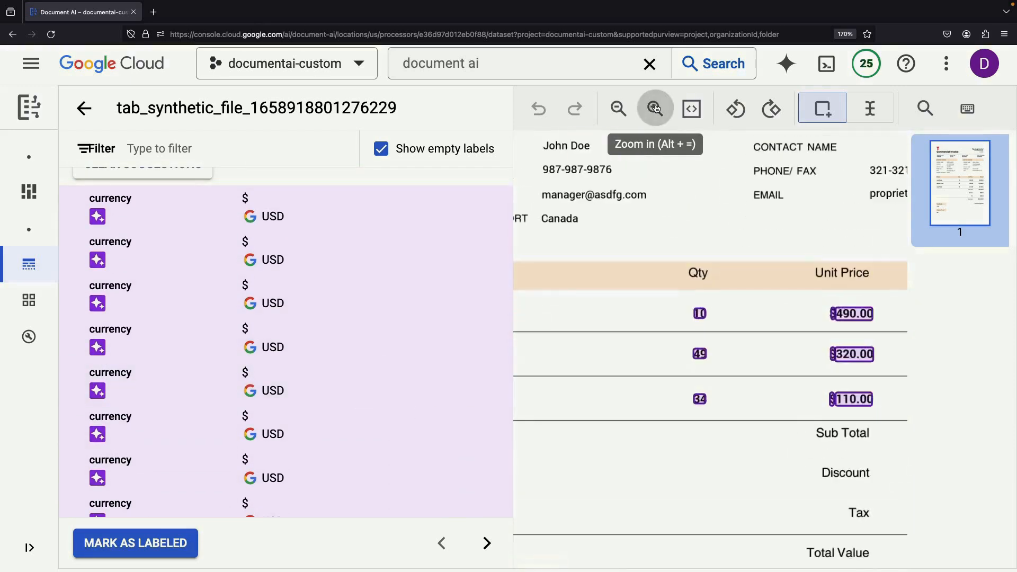
pyautogui.scroll(3, 710, 297)
pyautogui.hscroll(3, 711, 303)
pyautogui.scroll(-2, 710, 302)
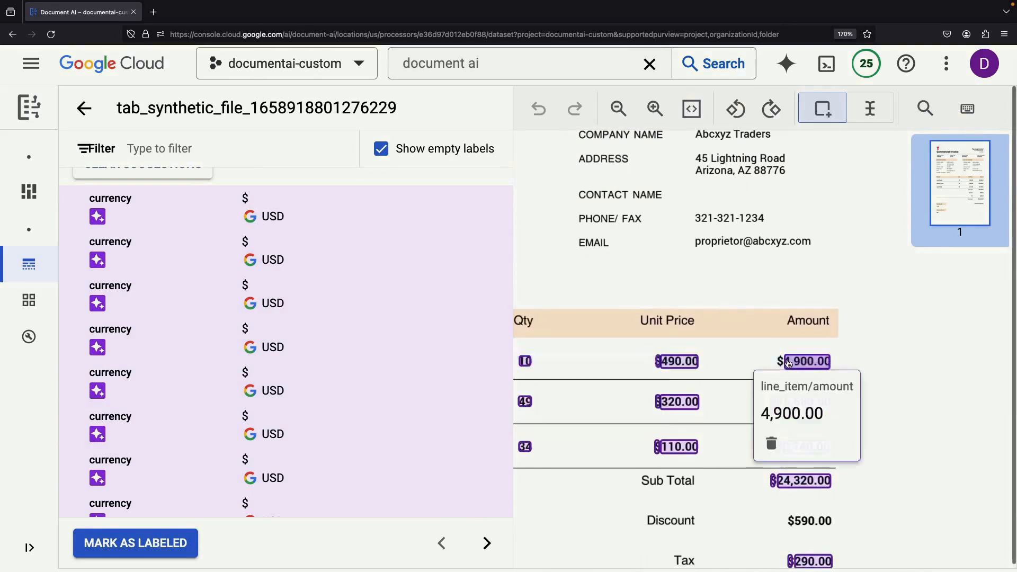
pyautogui.scroll(-3, 384, 321)
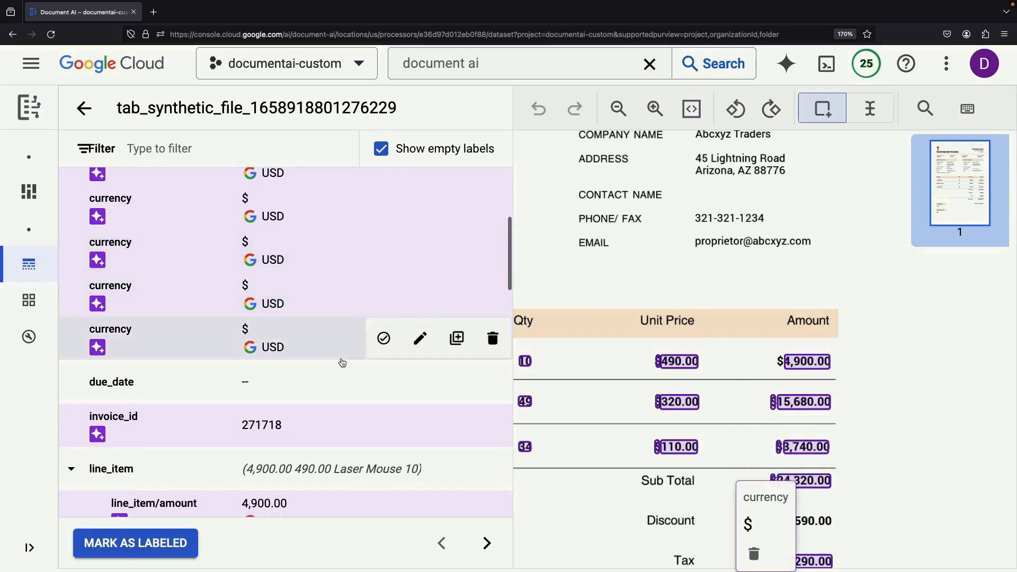
pyautogui.click(458, 342)
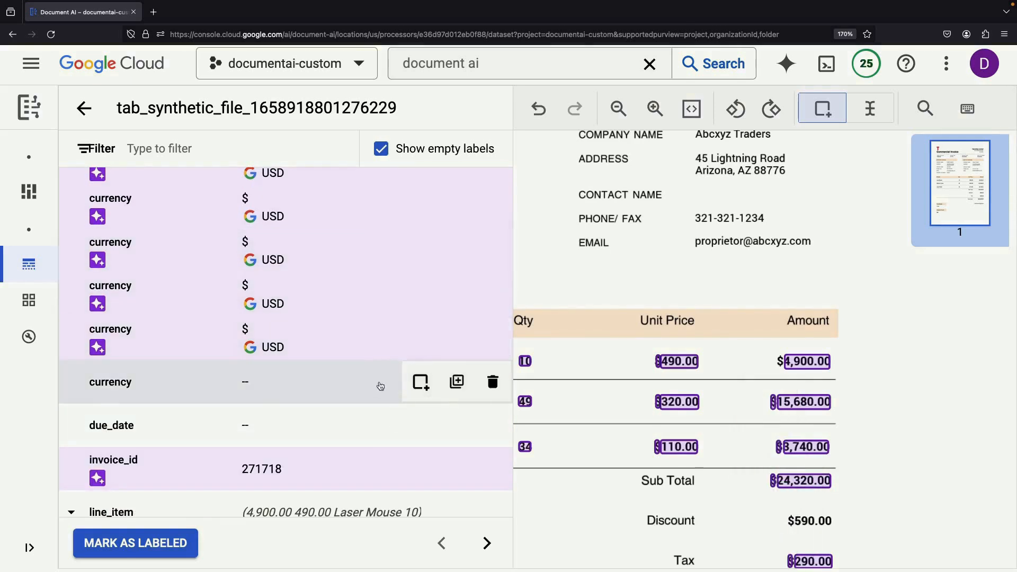
pyautogui.click(420, 381)
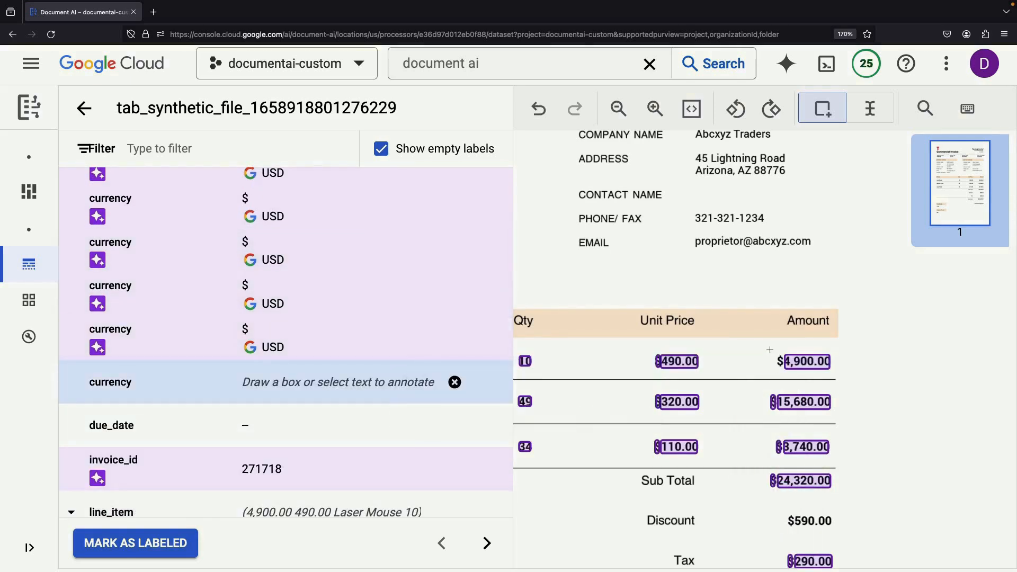
pyautogui.moveTo(772, 352); pyautogui.dragTo(784, 371)
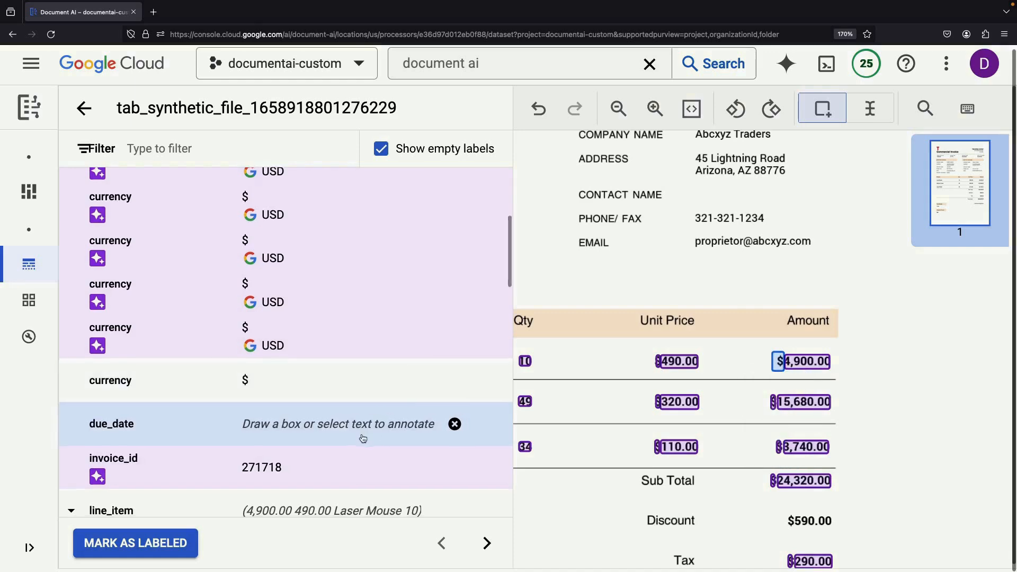
# Delete the suggested supplier_name label that was assigned to the logo letter T
pyautogui.scroll(-5, 363, 439)
pyautogui.scroll(-10, 363, 439)
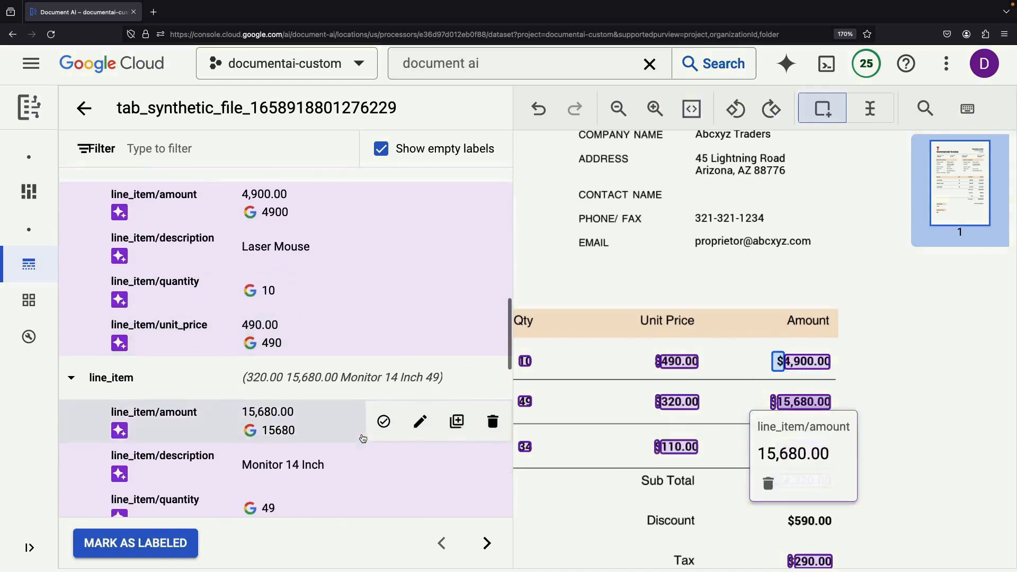
pyautogui.scroll(-2, 362, 438)
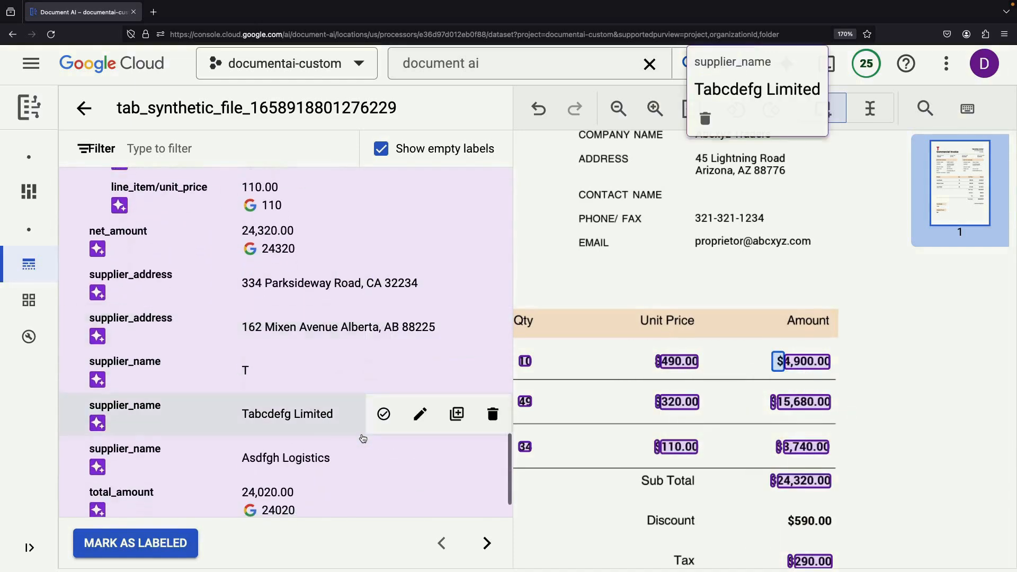
pyautogui.scroll(2, 819, 269)
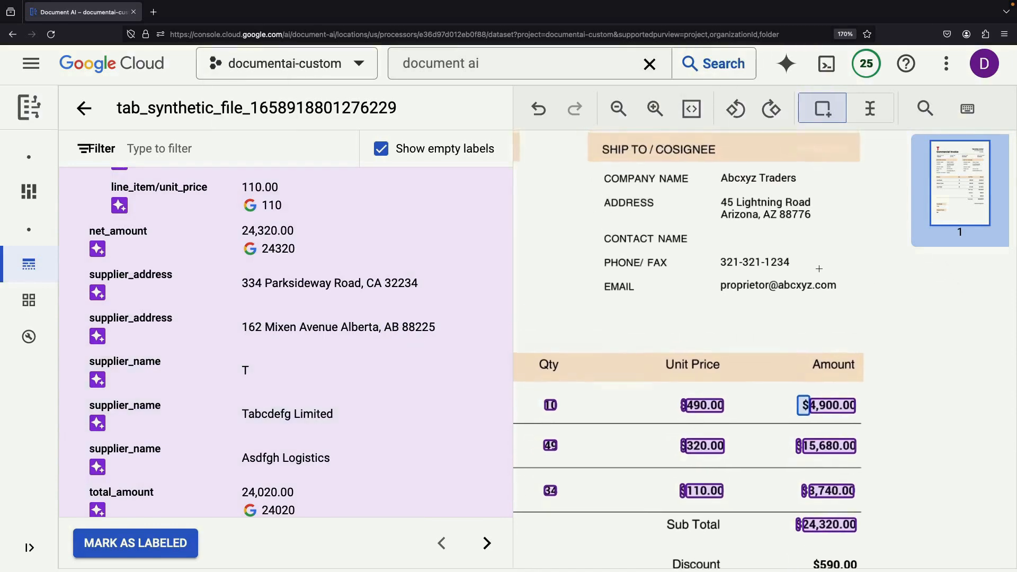
pyautogui.scroll(3, 819, 269)
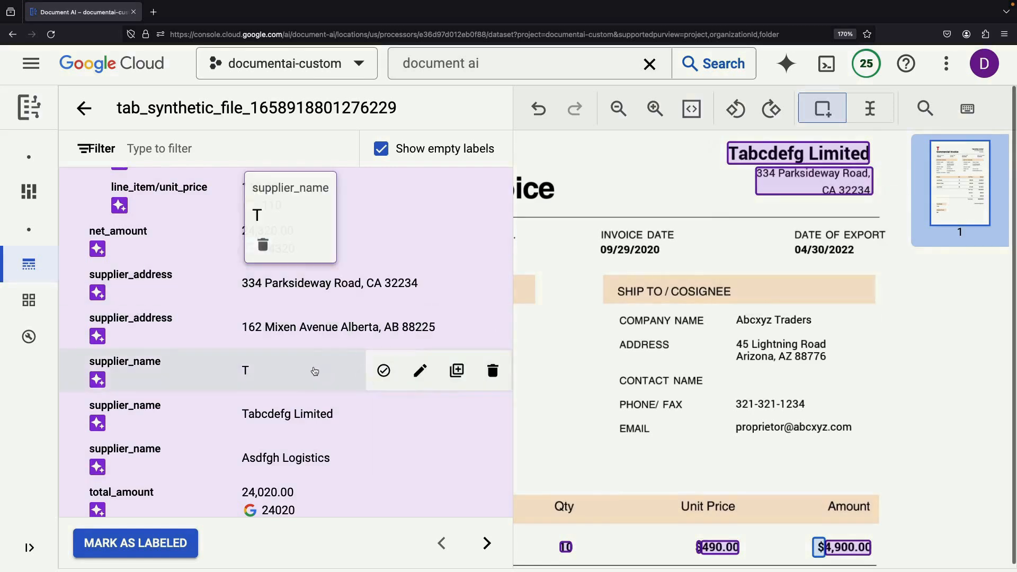
pyautogui.click(300, 376)
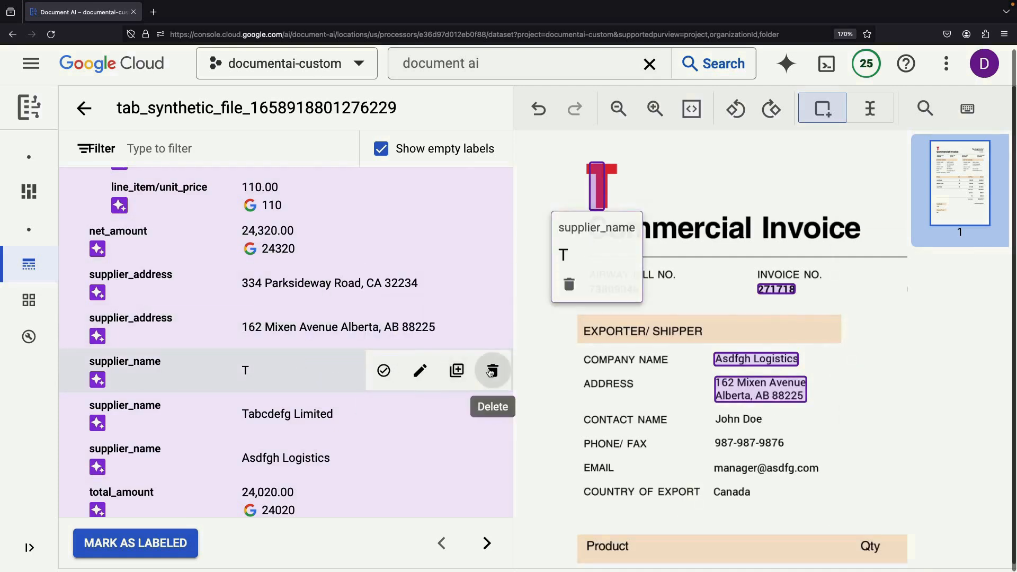
pyautogui.click(492, 370)
# Examine the remaining highlighted labels across the invoice, from the header and addresses to the line items and totals, with the whole page fitted in view
pyautogui.scroll(-5, 649, 331)
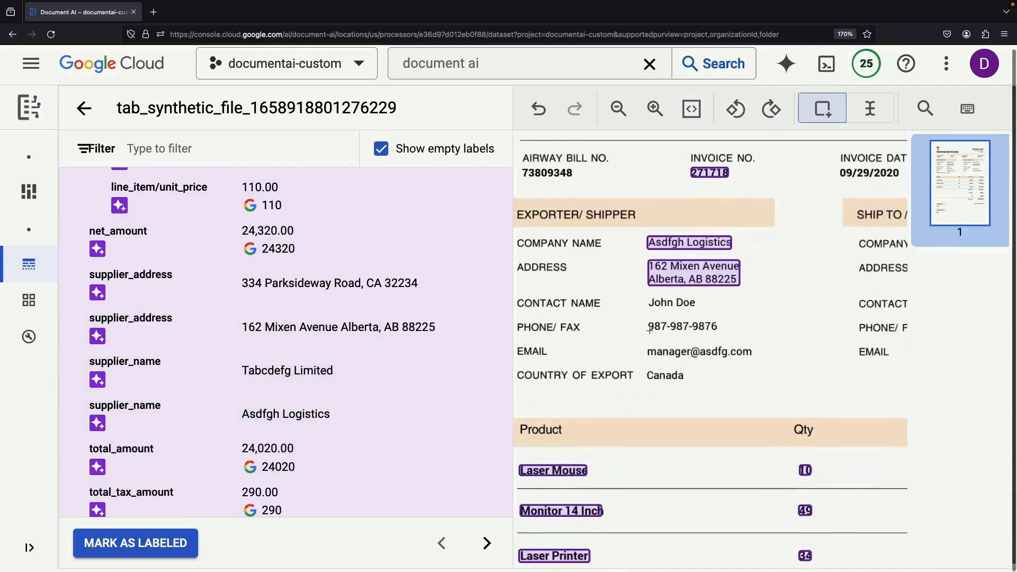
pyautogui.scroll(-5, 650, 331)
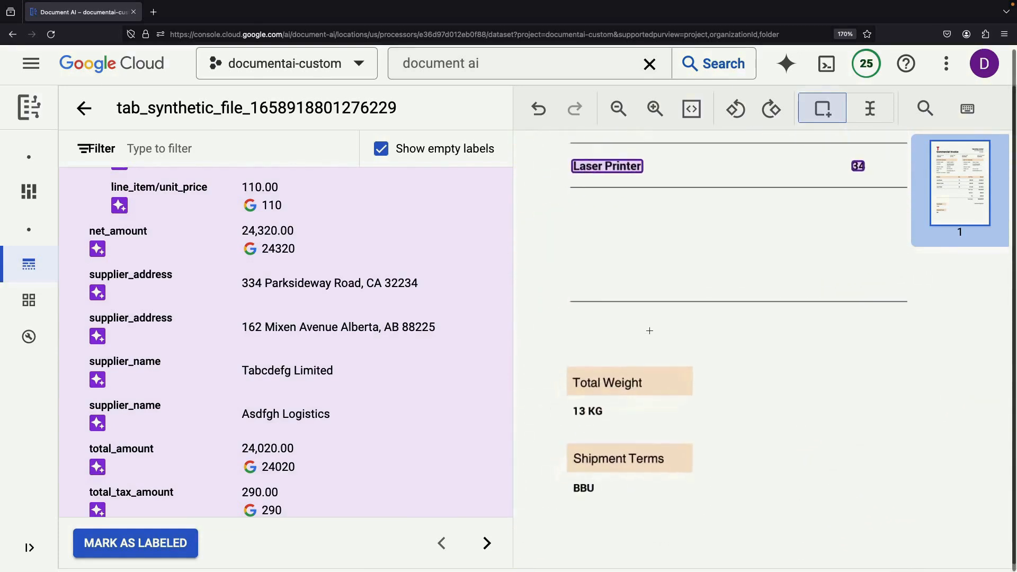
pyautogui.scroll(10, 650, 330)
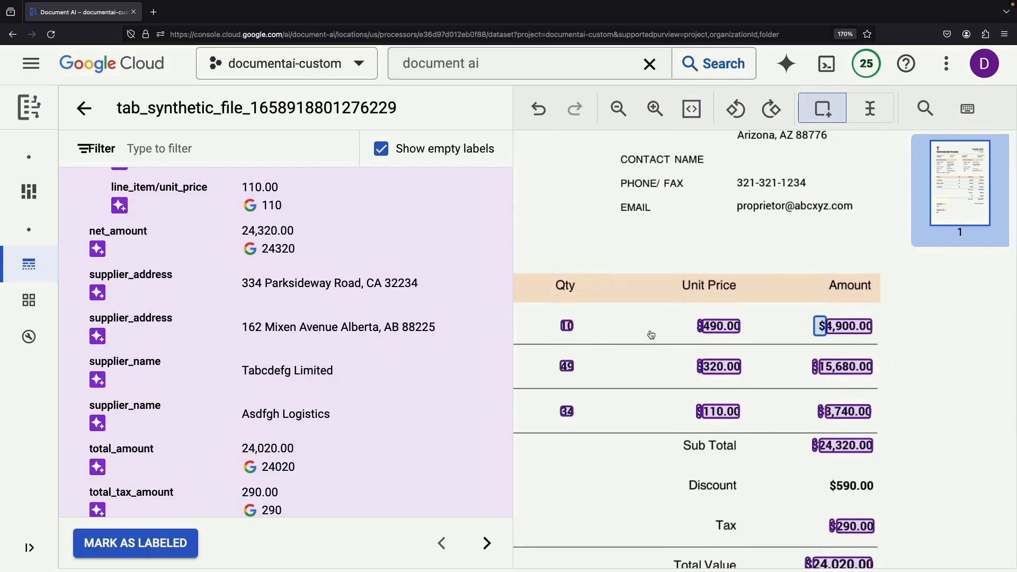
pyautogui.scroll(-3, 651, 335)
pyautogui.scroll(3, 649, 330)
pyautogui.hscroll(-4, 649, 330)
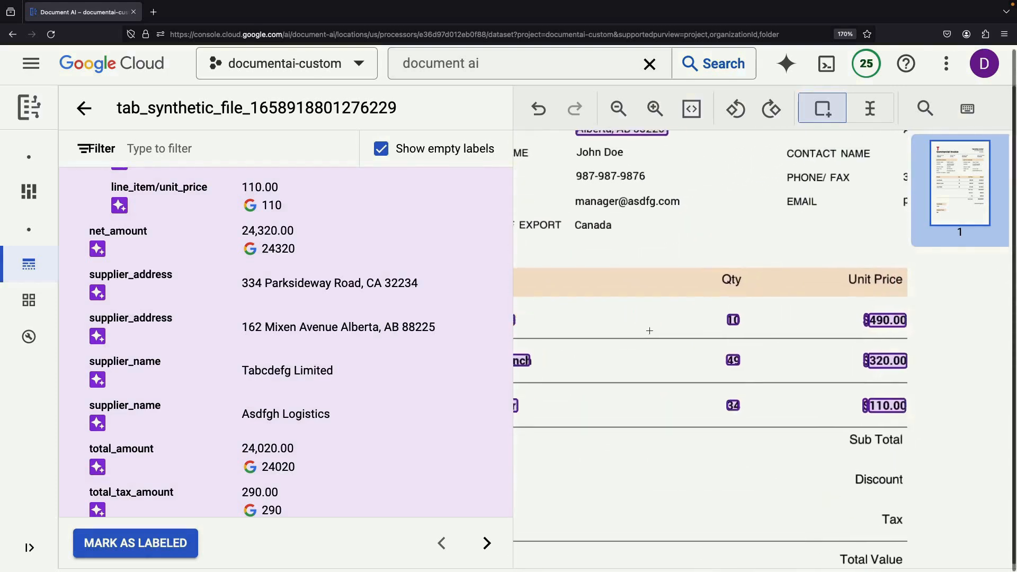
pyautogui.scroll(10, 650, 331)
pyautogui.scroll(-2, 650, 331)
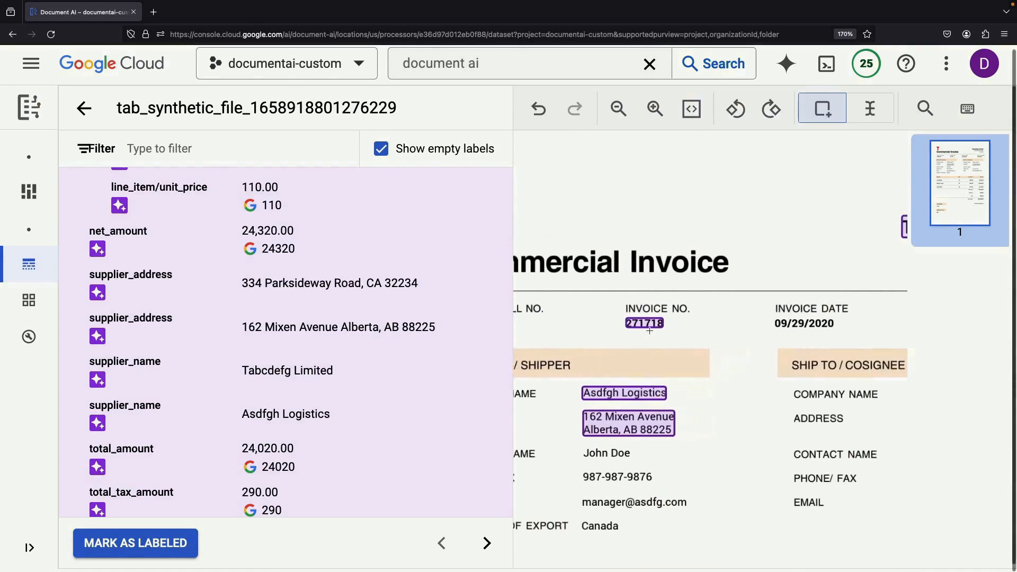
pyautogui.hscroll(6, 649, 317)
pyautogui.click(619, 109)
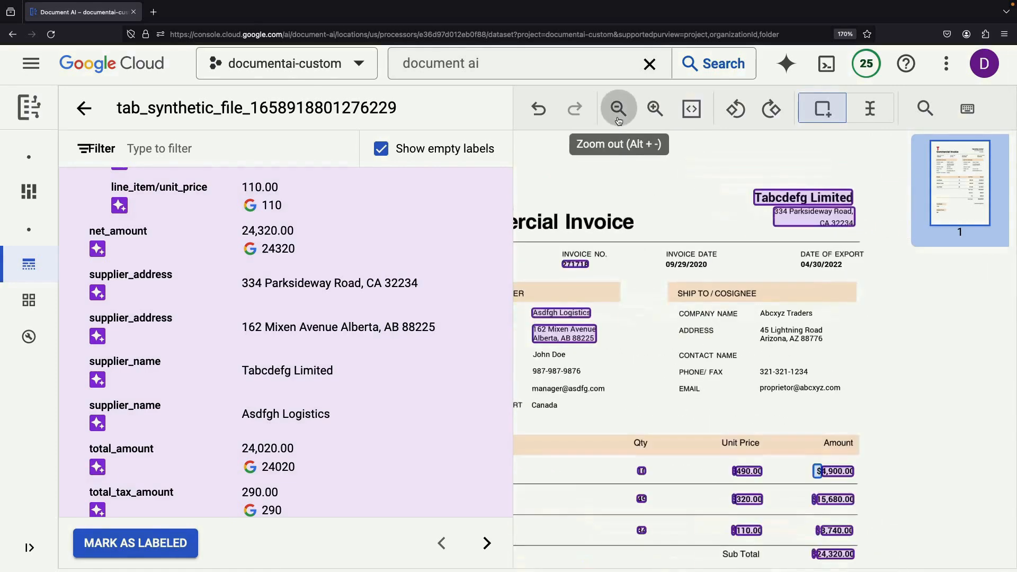
pyautogui.click(691, 109)
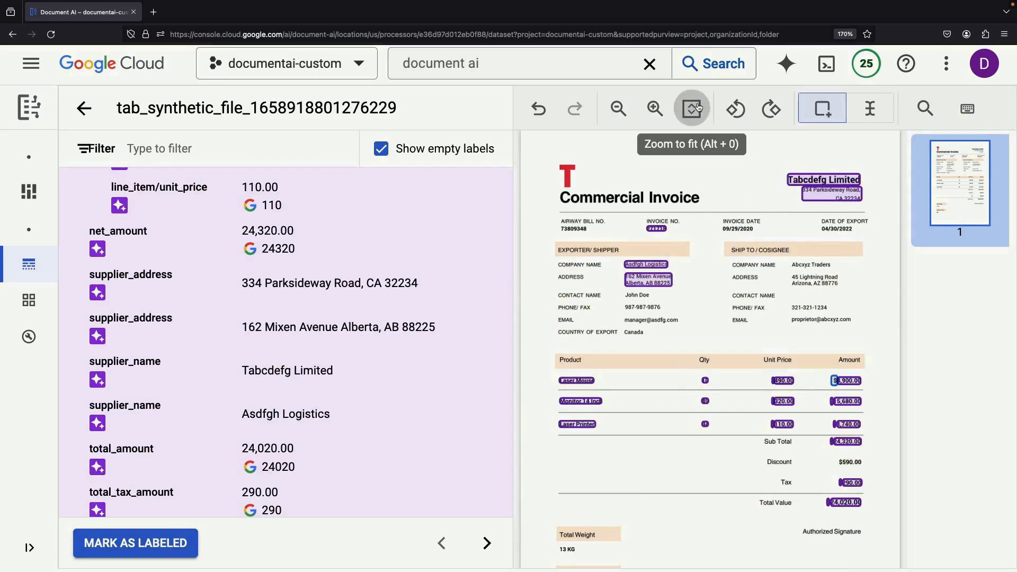
# Mark the reviewed invoice as labeled and dismiss the update notification
pyautogui.click(123, 551)
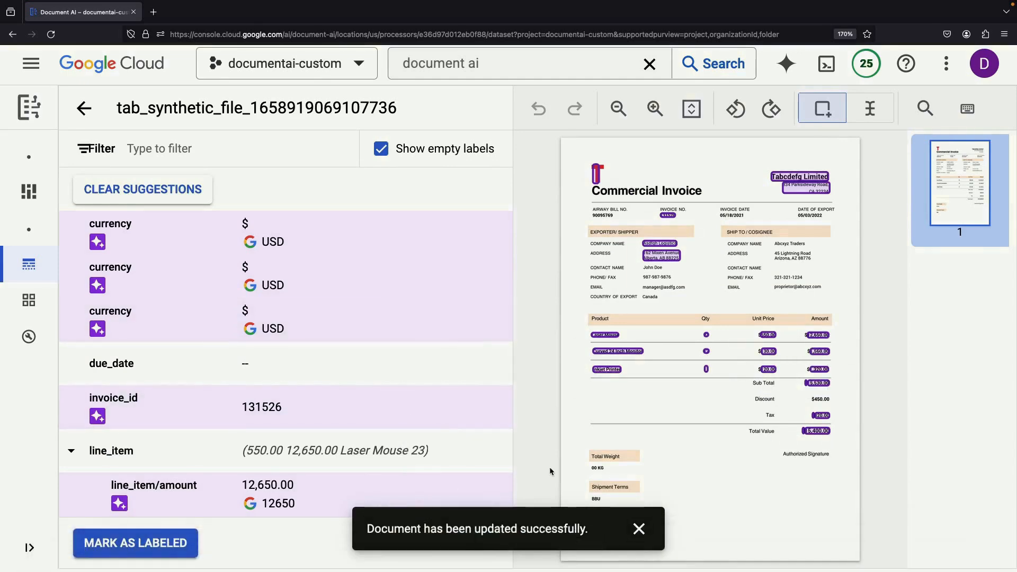
pyautogui.click(639, 528)
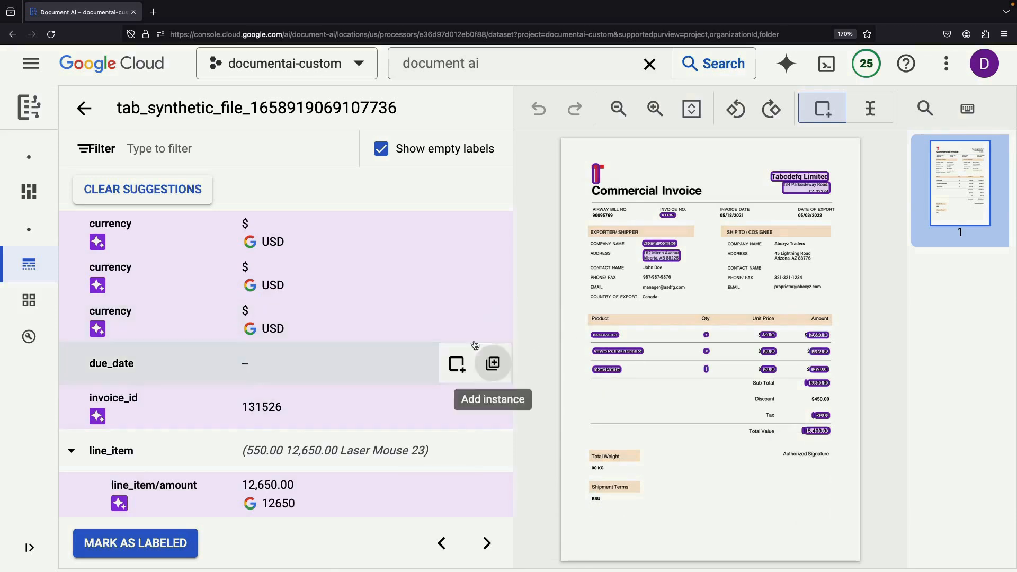
pyautogui.moveTo(464, 335)
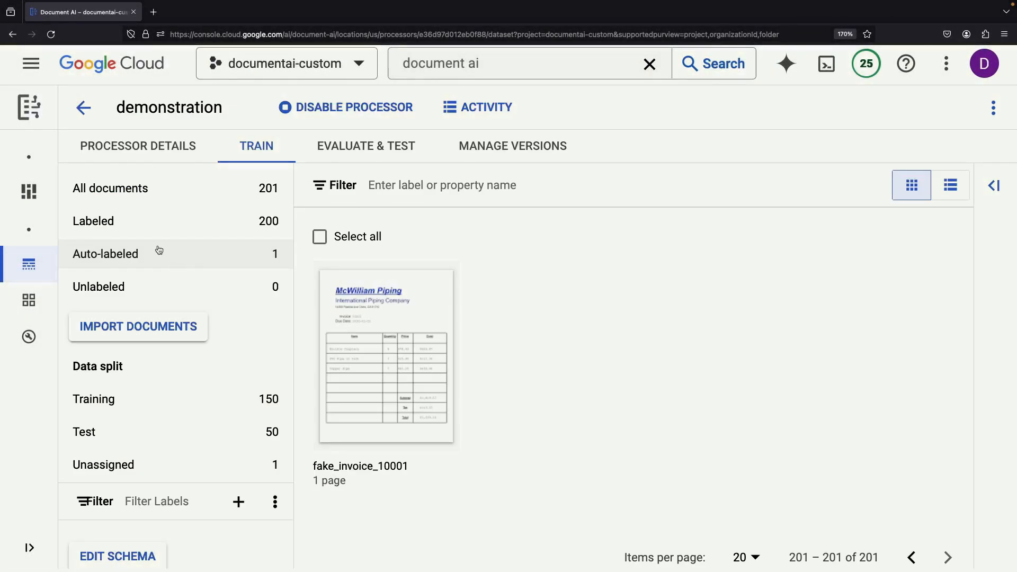
# Filter the dataset to auto-labeled documents and open the setup for uptraining a new version
pyautogui.click(159, 252)
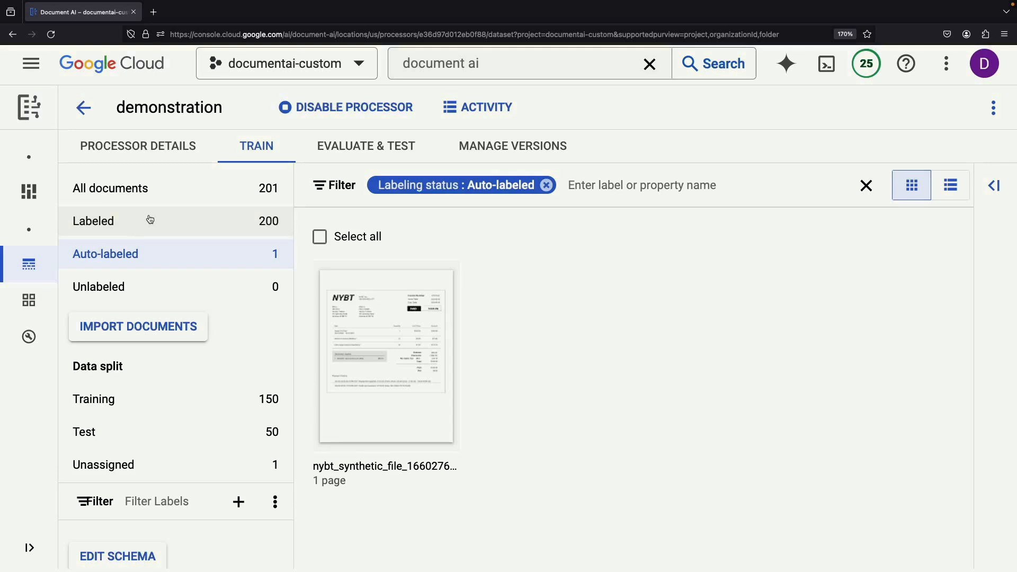
pyautogui.click(994, 186)
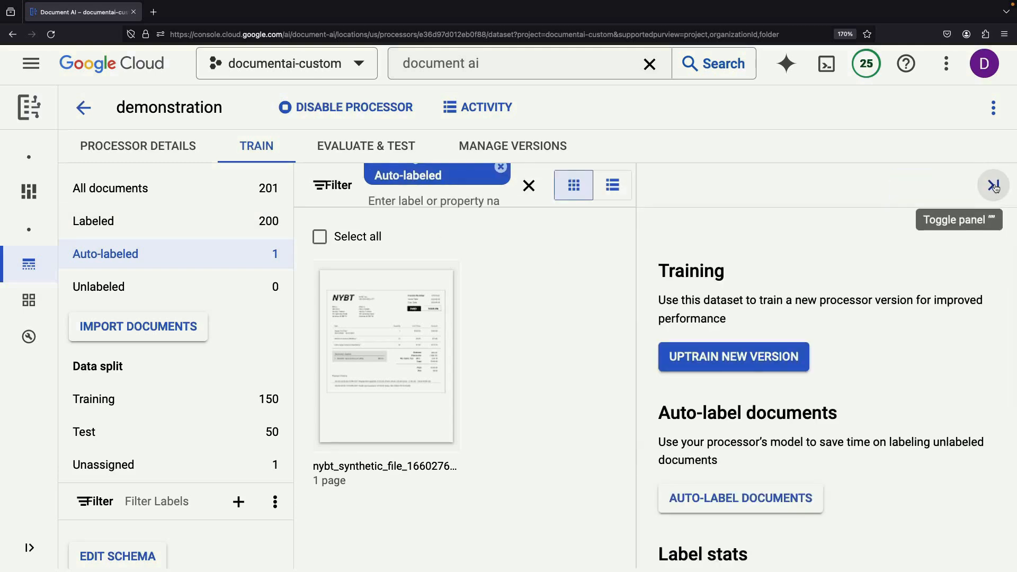
pyautogui.click(728, 359)
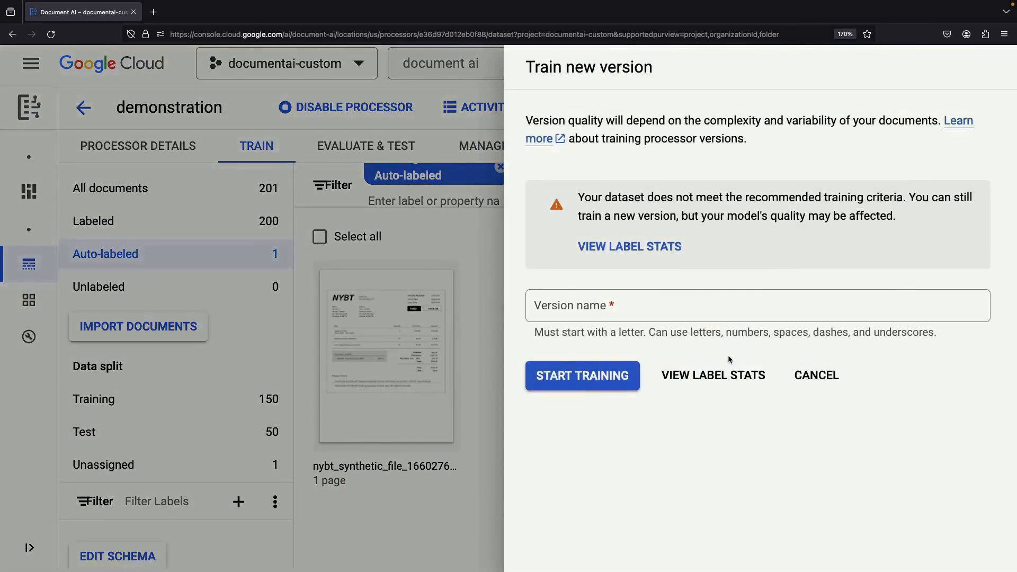
# Examine the label stats, comparing the training guideline minimums with each label's training and test document counts, and return to the version setup
pyautogui.click(641, 253)
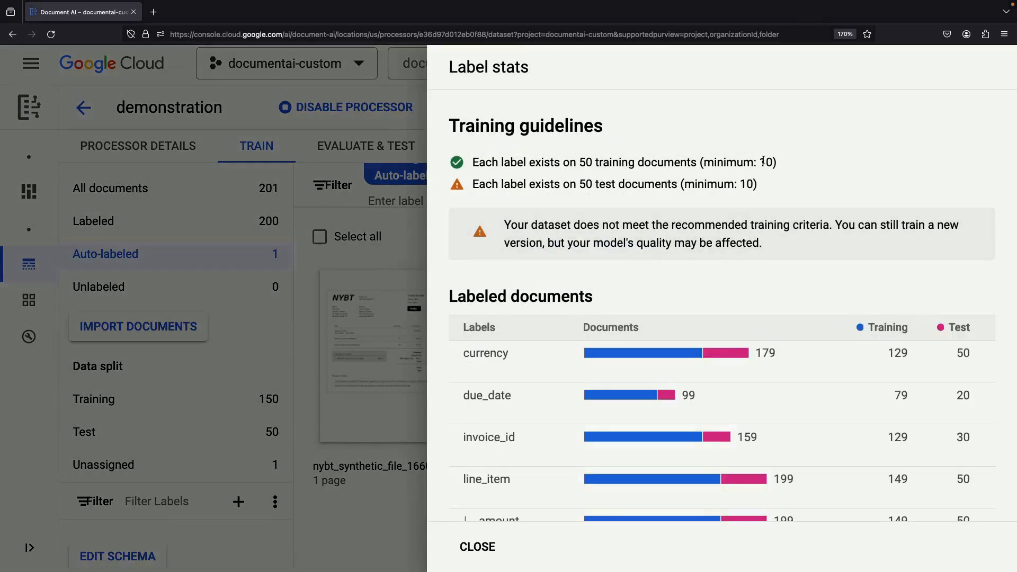
pyautogui.moveTo(763, 162); pyautogui.dragTo(728, 164)
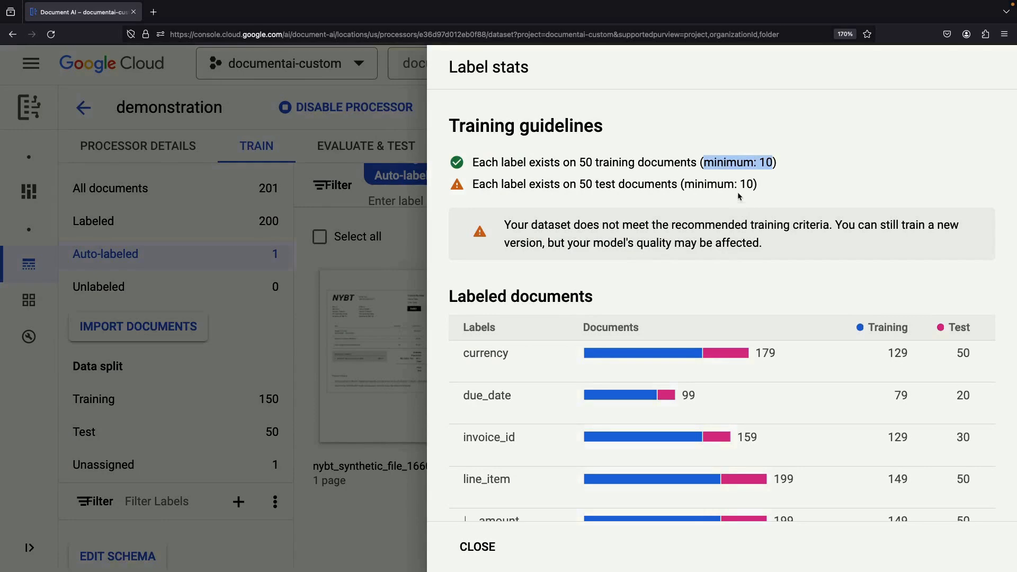
pyautogui.moveTo(753, 185); pyautogui.dragTo(684, 185)
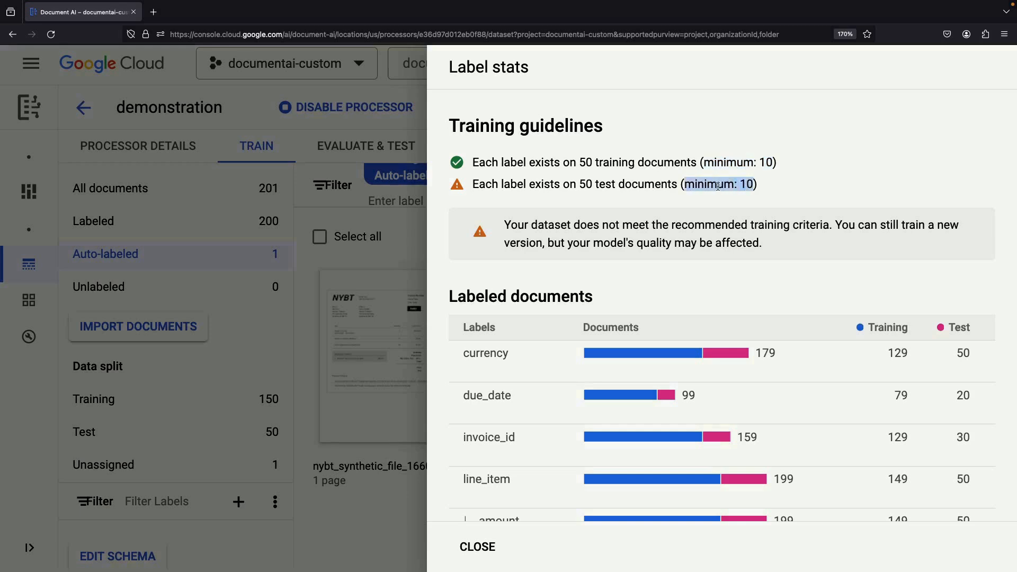
pyautogui.click(796, 268)
pyautogui.scroll(-5, 674, 452)
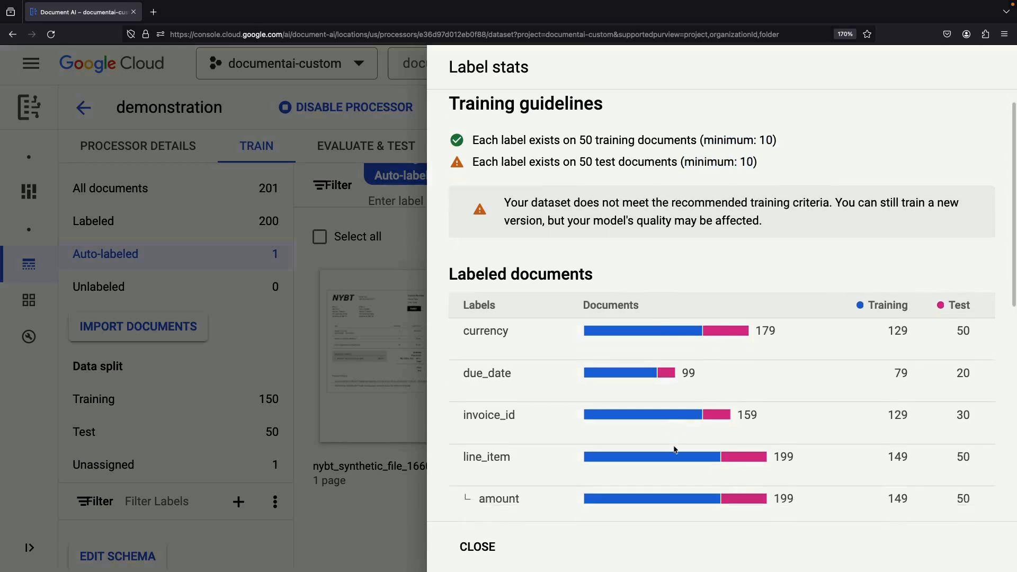
pyautogui.scroll(-4, 675, 449)
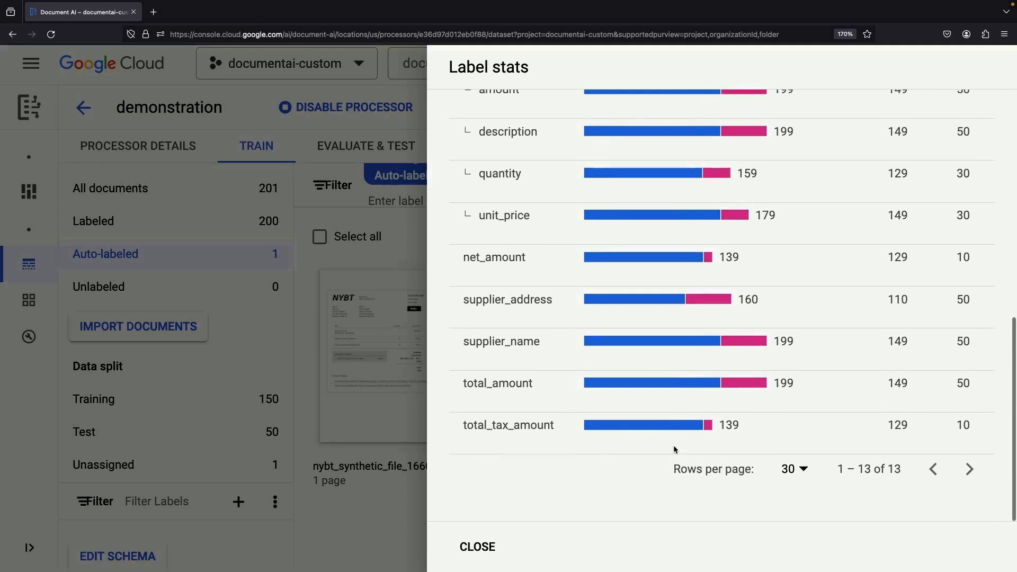
pyautogui.scroll(6, 840, 313)
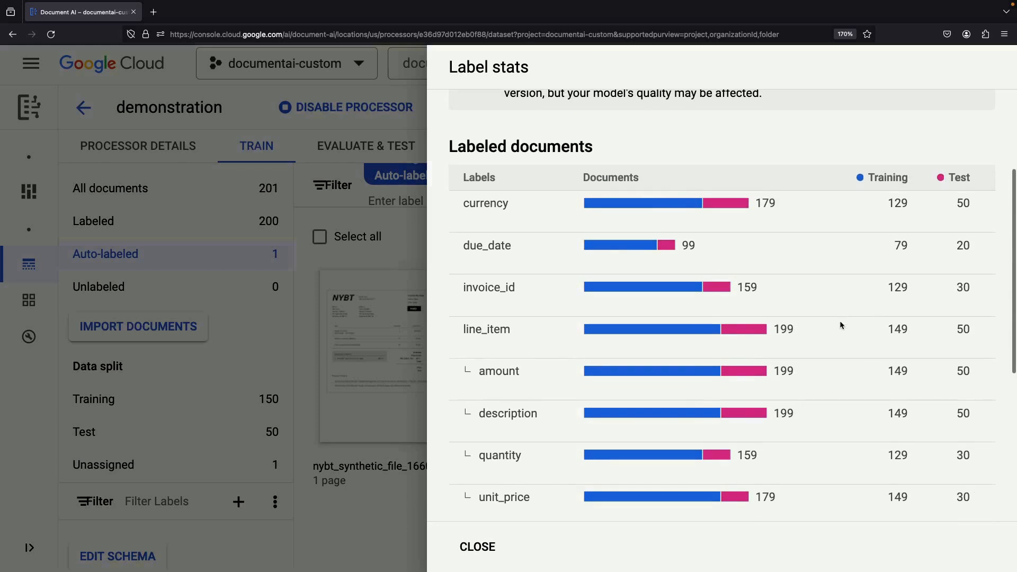
pyautogui.scroll(2, 836, 355)
pyautogui.scroll(1, 835, 352)
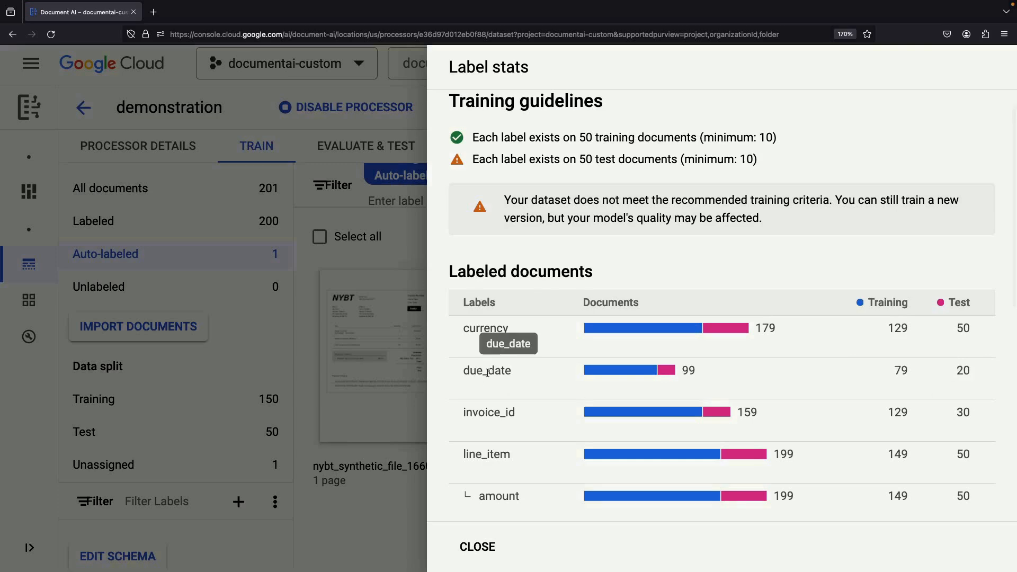
pyautogui.scroll(-8, 904, 395)
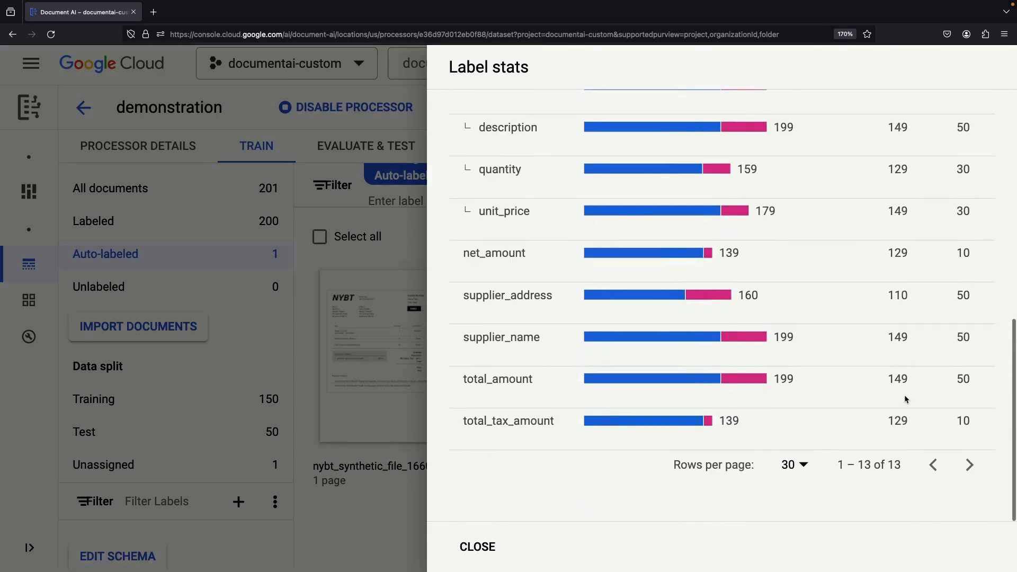
pyautogui.click(477, 546)
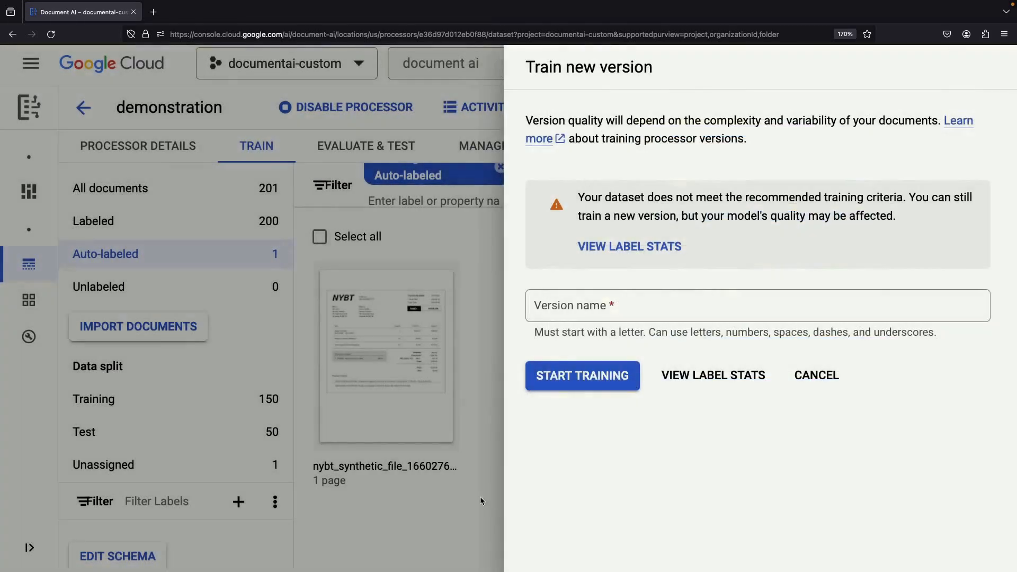
# Name the new version demonstration, start its training and dismiss the notification
pyautogui.click(655, 294)
pyautogui.write('demonstration')
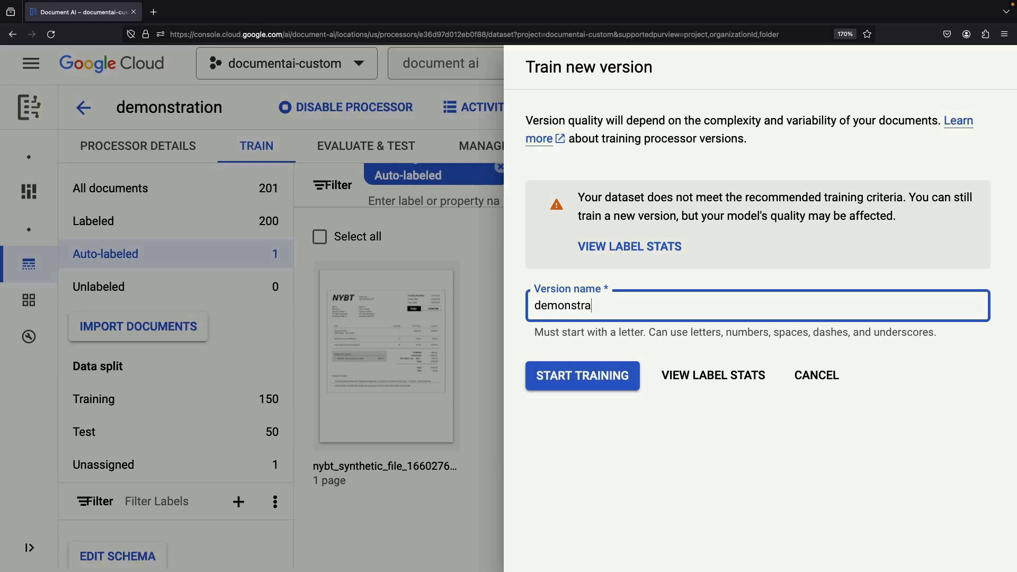
pyautogui.click(575, 377)
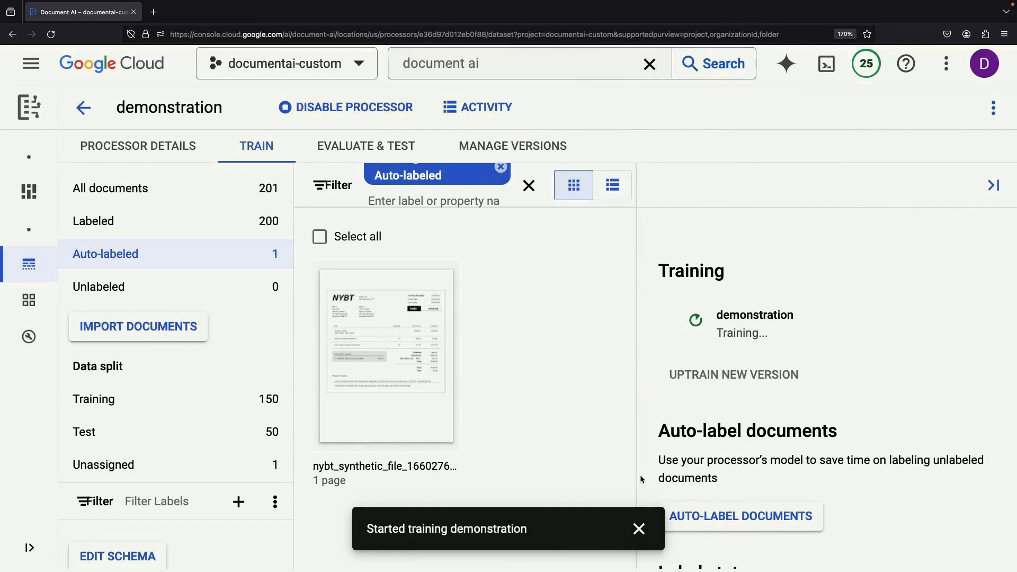
pyautogui.click(638, 529)
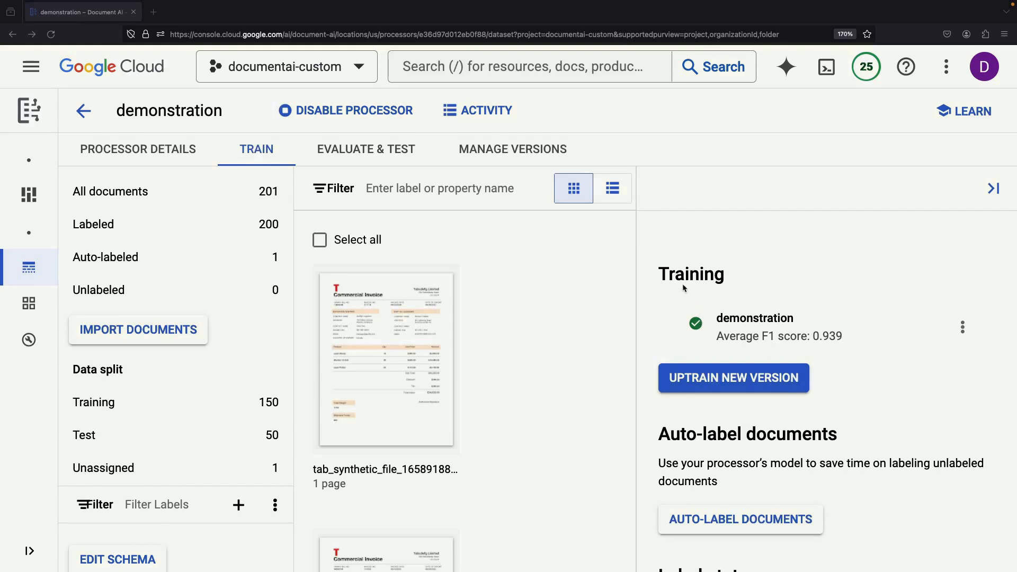
# Open the processor's version management and review the status and F1 score of the demonstration version alongside the pretrained invoice versions
pyautogui.click(493, 154)
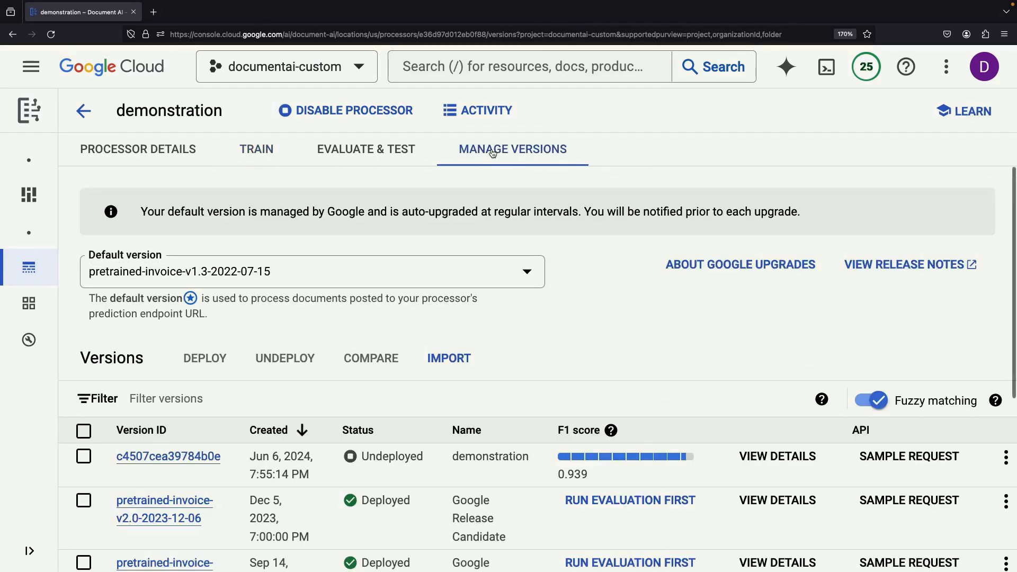
pyautogui.scroll(-1, 339, 329)
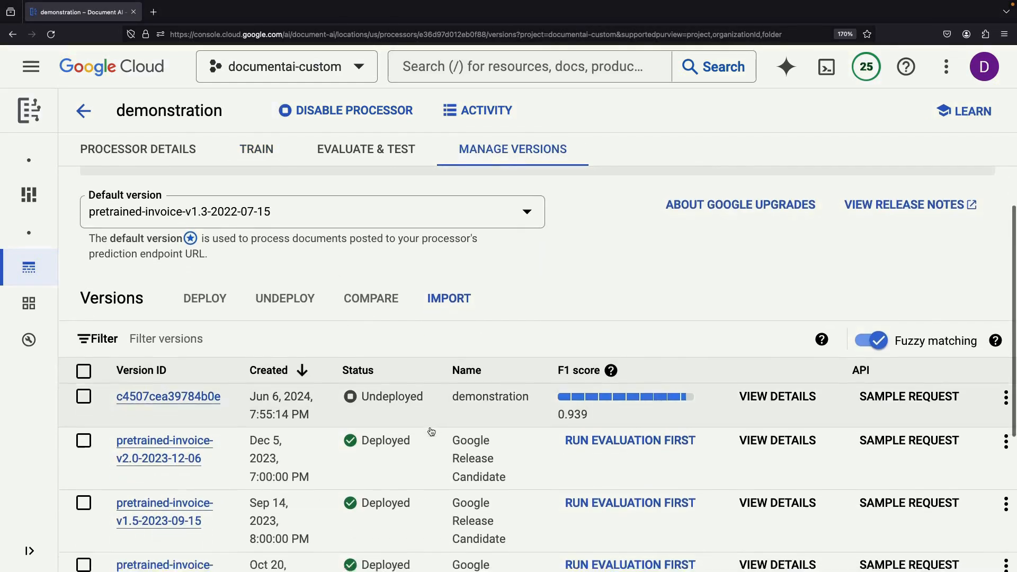
pyautogui.scroll(-2, 429, 431)
pyautogui.scroll(-1, 324, 422)
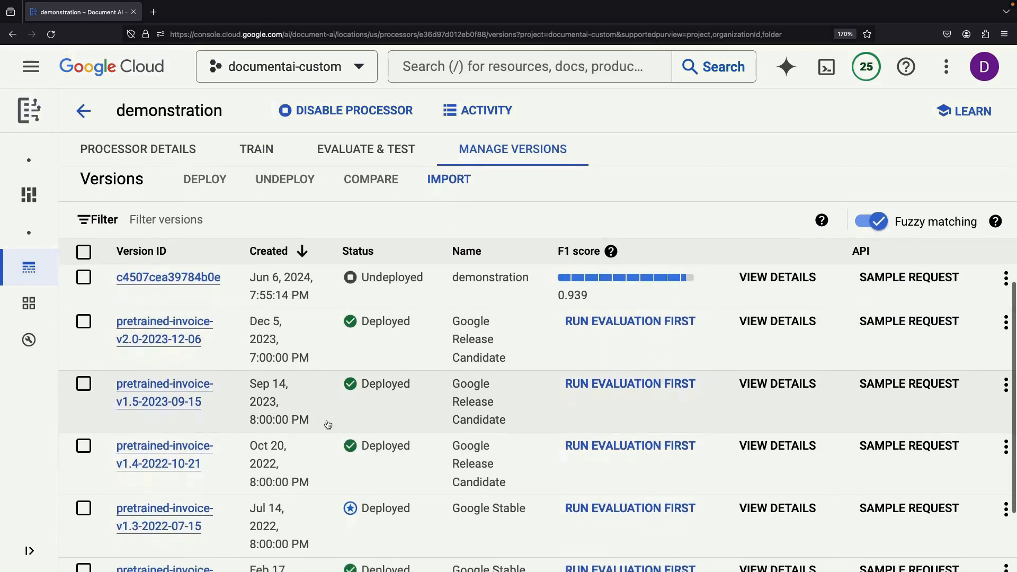
pyautogui.scroll(1, 325, 422)
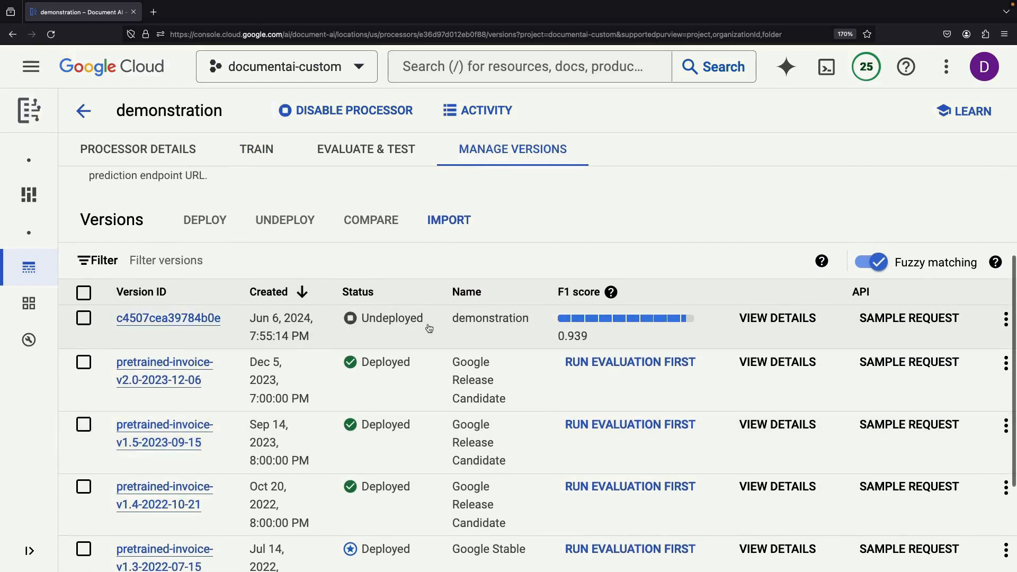
pyautogui.scroll(2, 431, 329)
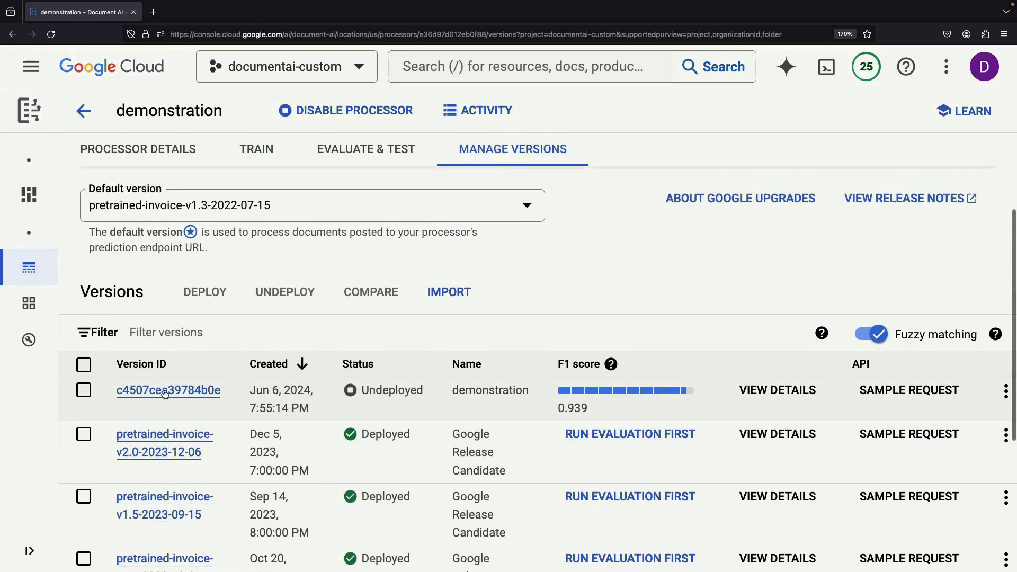
# Deploy the trained demonstration version, dismiss the notification and clear the version selection
pyautogui.click(84, 390)
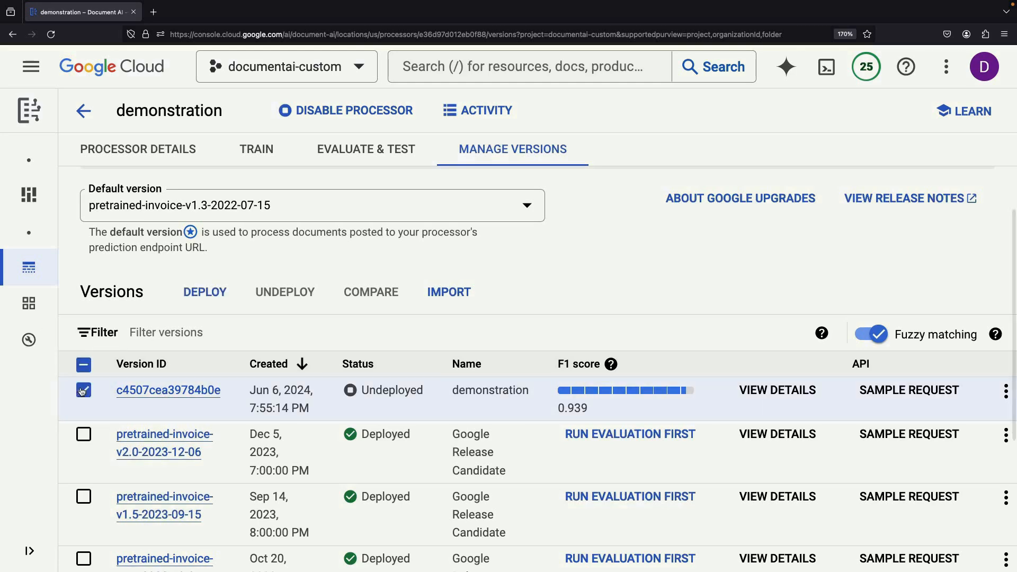
pyautogui.click(203, 293)
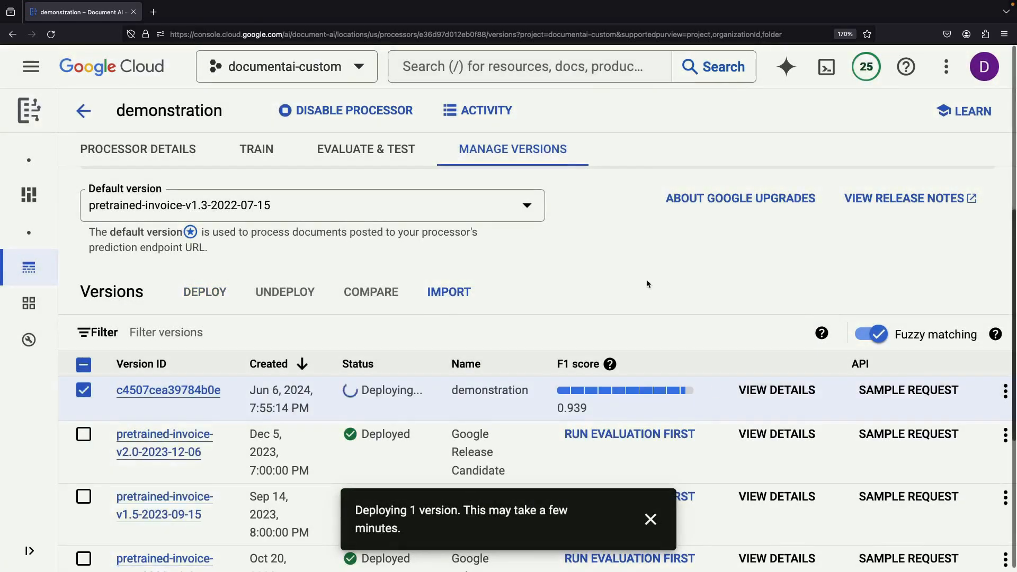
pyautogui.click(642, 527)
pyautogui.scroll(2, 406, 270)
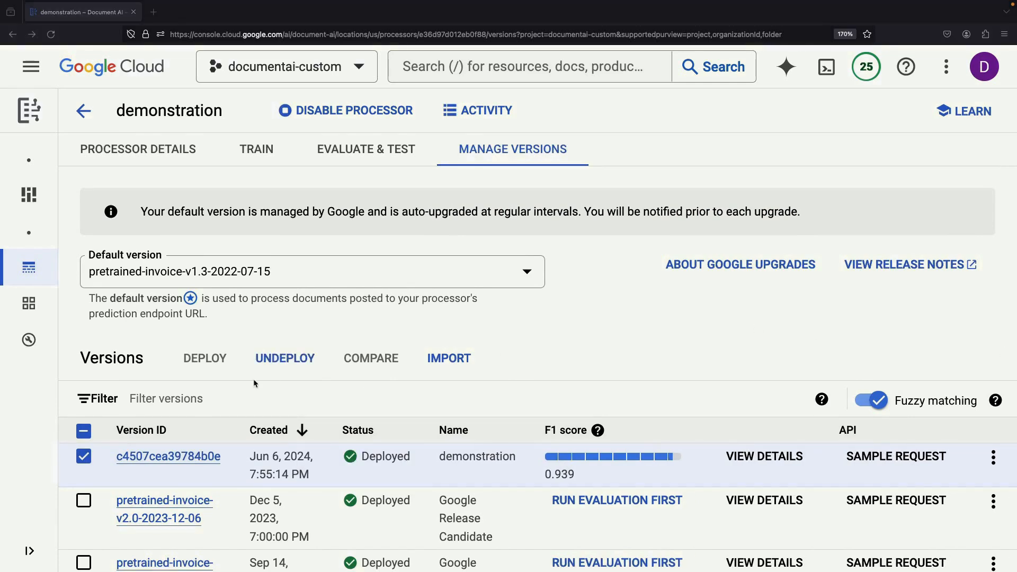
pyautogui.click(82, 432)
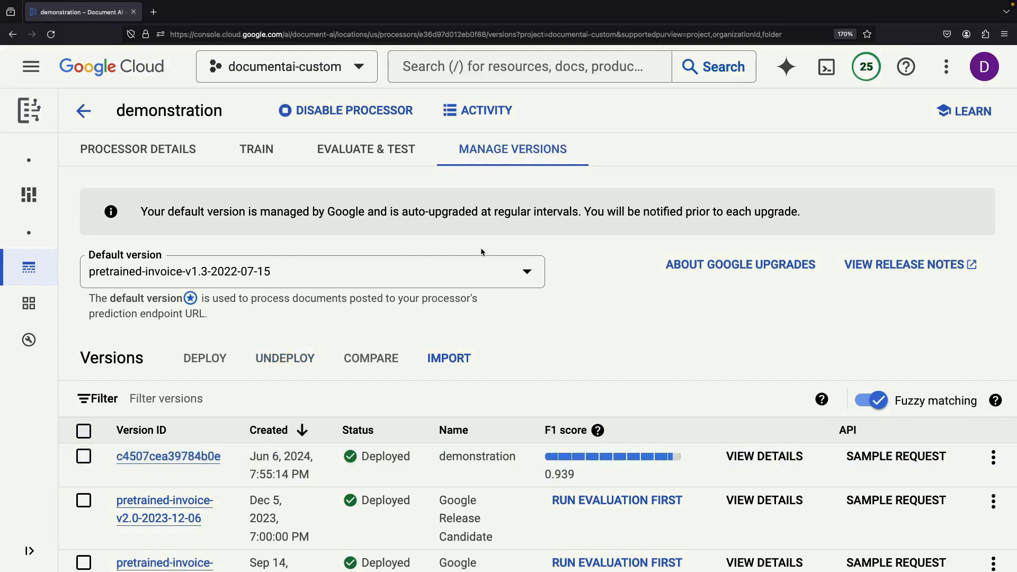
# Return to the processor list and reopen the demonstration processor's version management
pyautogui.click(104, 256)
pyautogui.click(80, 267)
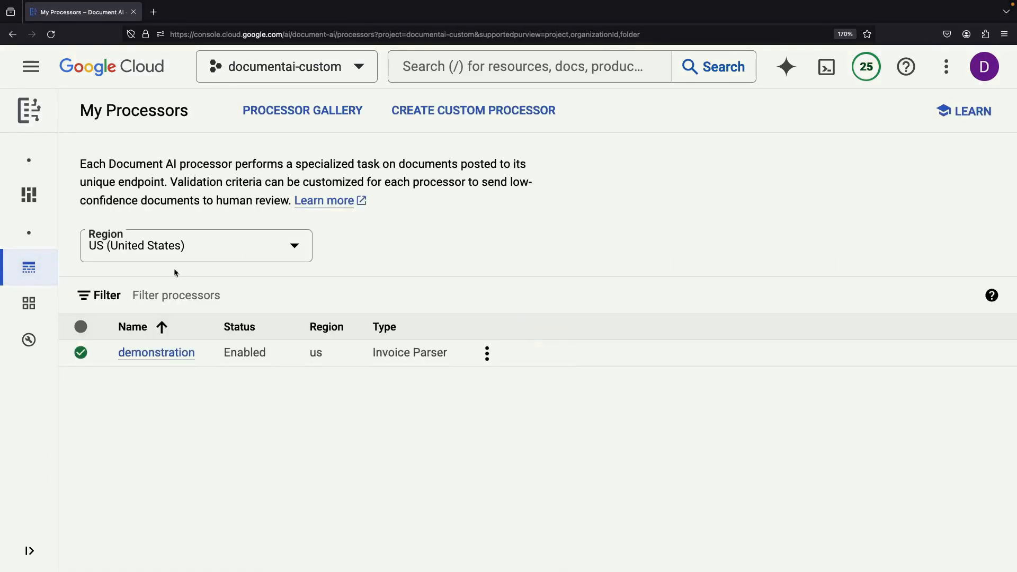
pyautogui.click(158, 356)
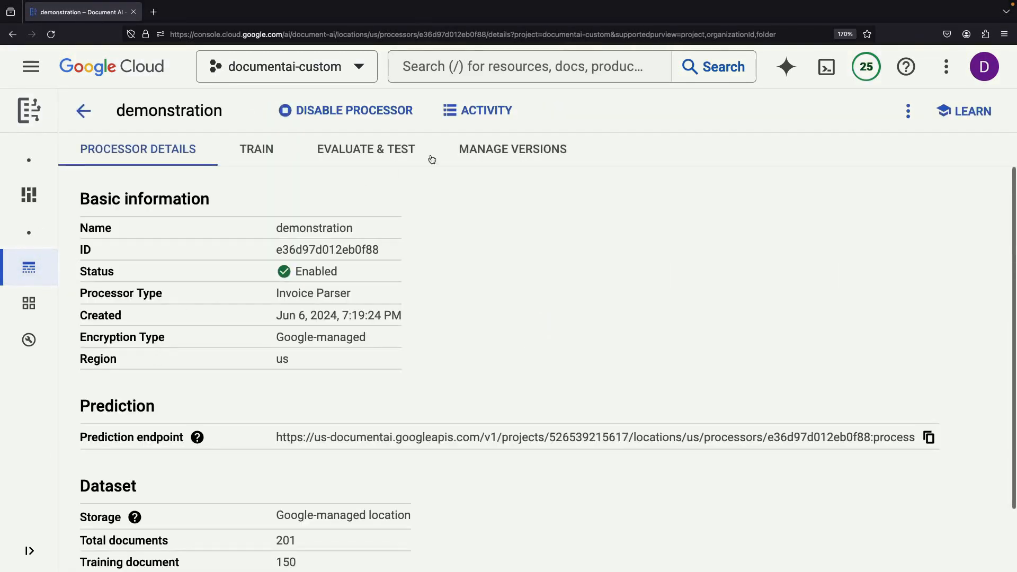
pyautogui.click(503, 164)
# Set the demonstration version c4507cea39784b0e as the processor's default, confirming with its version ID
pyautogui.click(247, 268)
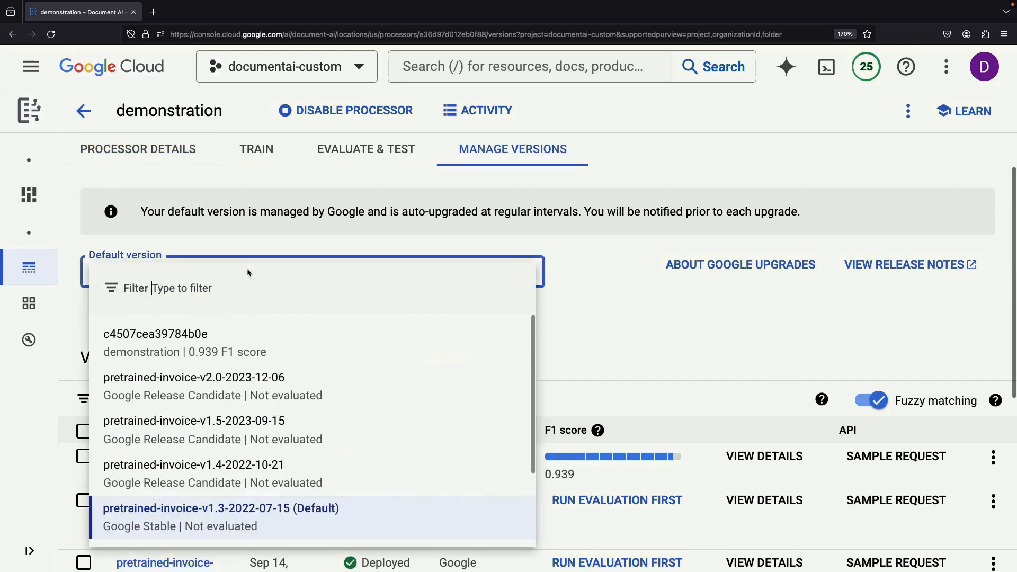
pyautogui.click(253, 339)
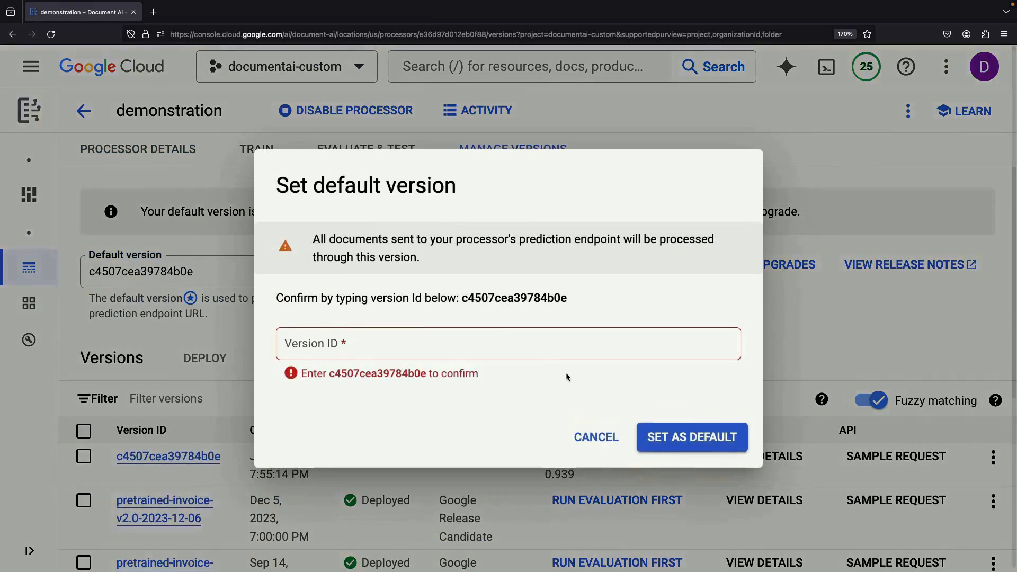
pyautogui.doubleClick(497, 300)
pyautogui.hotkey('ctrl', 'c')
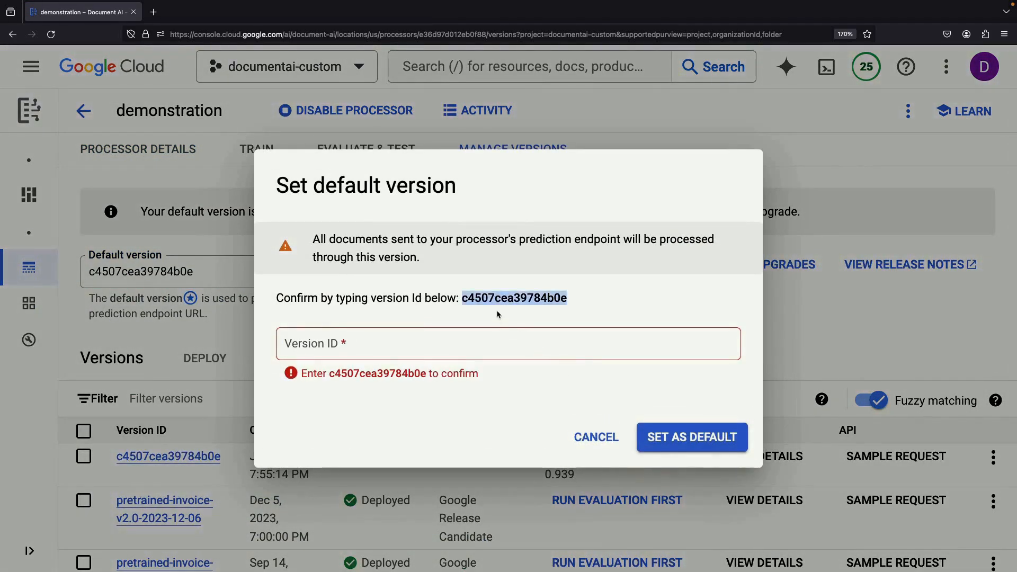
pyautogui.click(493, 339)
pyautogui.hotkey('ctrl', 'v')
pyautogui.click(658, 425)
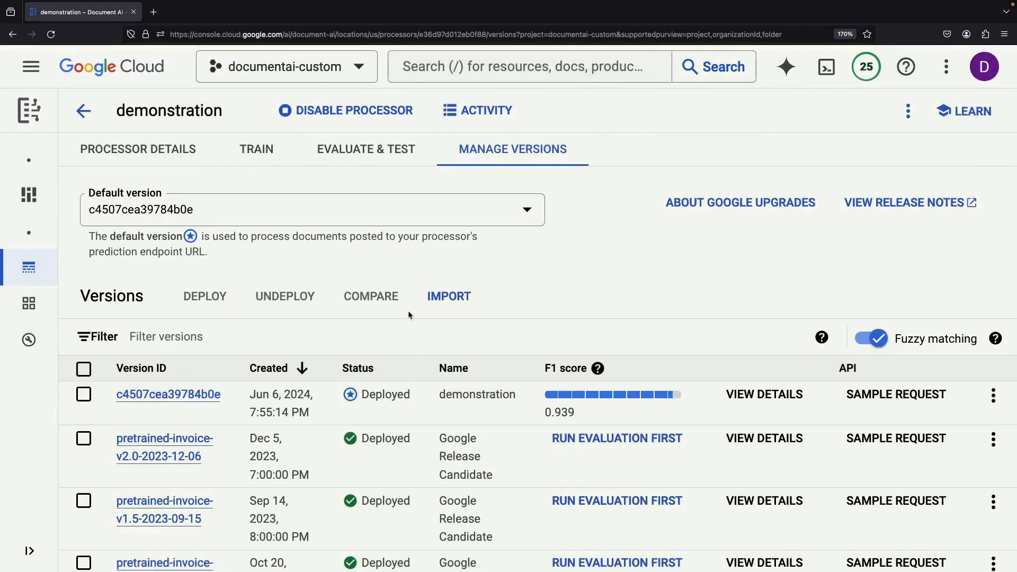
# Review the demonstration version's sample API request and its version details, closing each afterwards
pyautogui.click(873, 402)
pyautogui.scroll(-3, 768, 445)
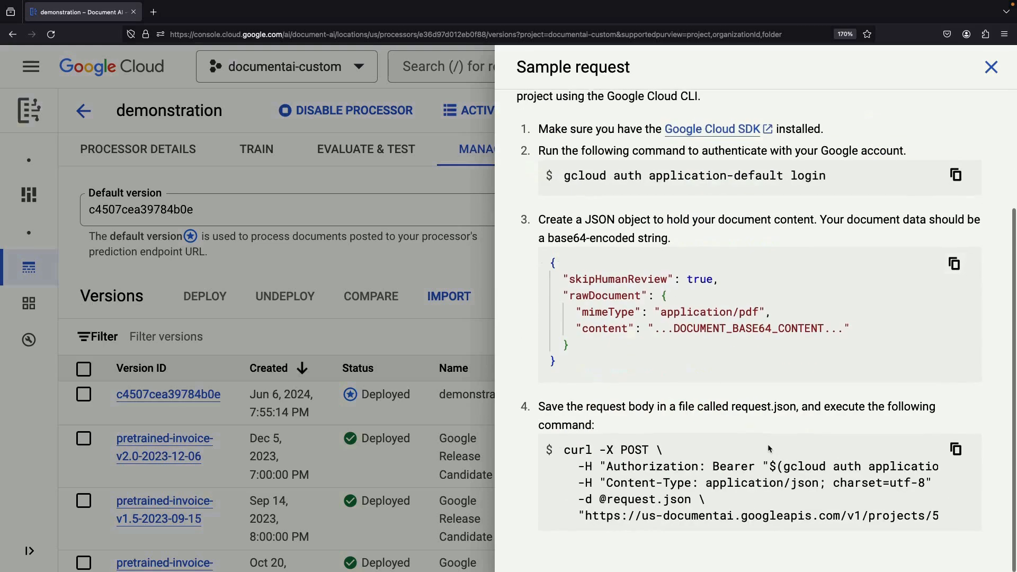
pyautogui.click(394, 276)
pyautogui.click(744, 395)
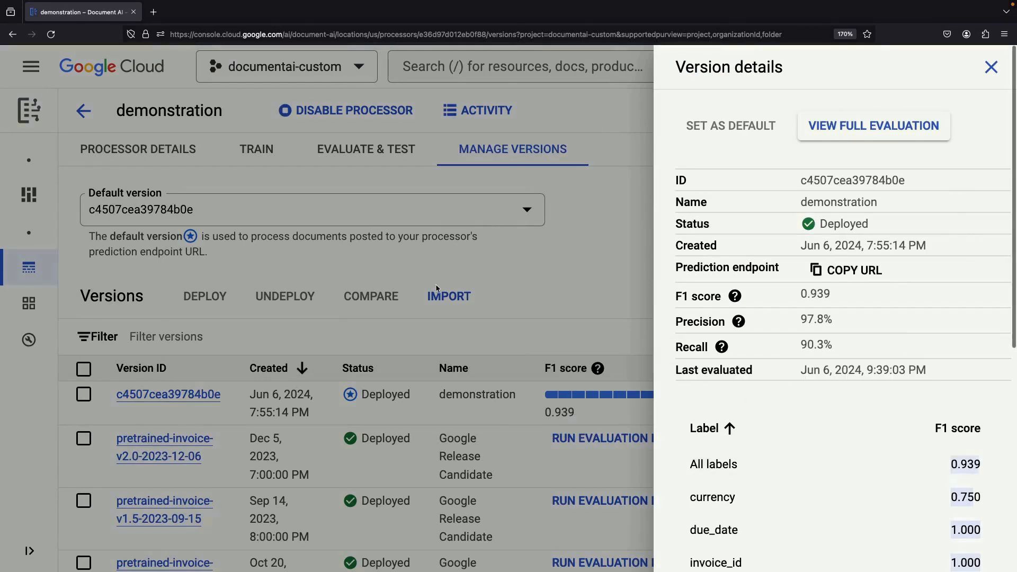
pyautogui.click(420, 260)
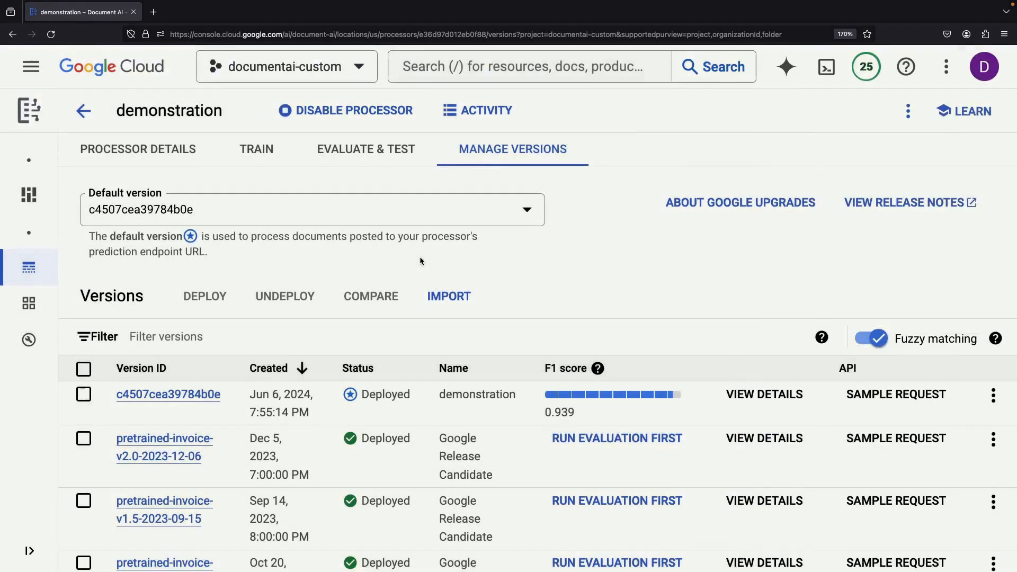
# Test the demonstration version with fake_invoice_10103.pdf, review the extracted invoice fields and return to the evaluation
pyautogui.click(375, 154)
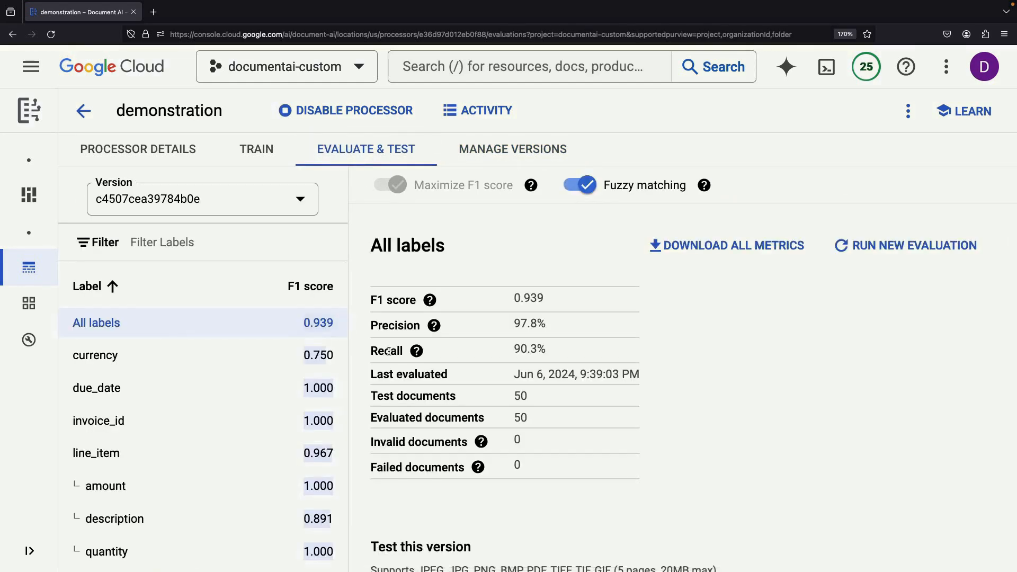
pyautogui.click(416, 350)
pyautogui.scroll(-2, 512, 390)
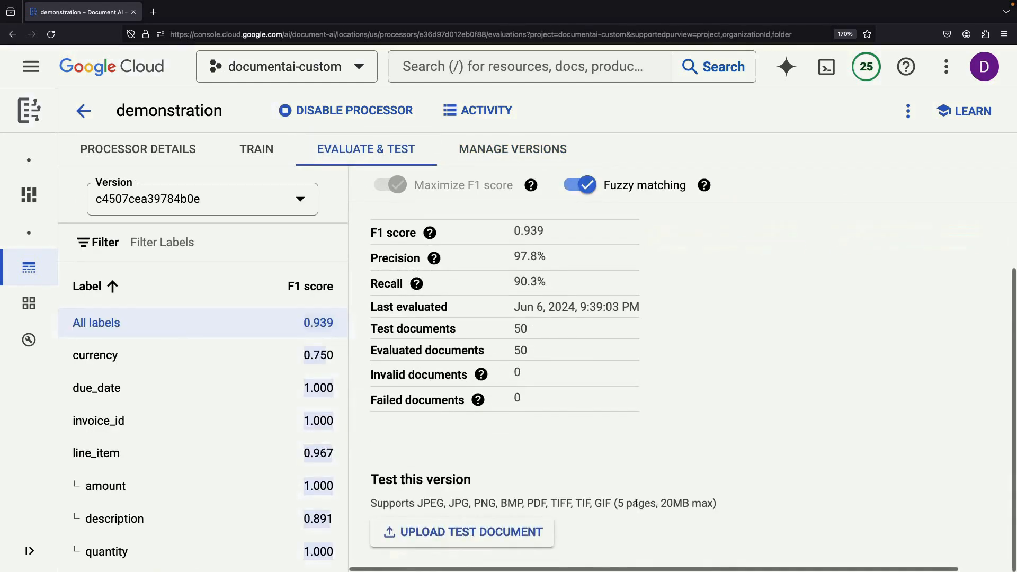
pyautogui.click(472, 536)
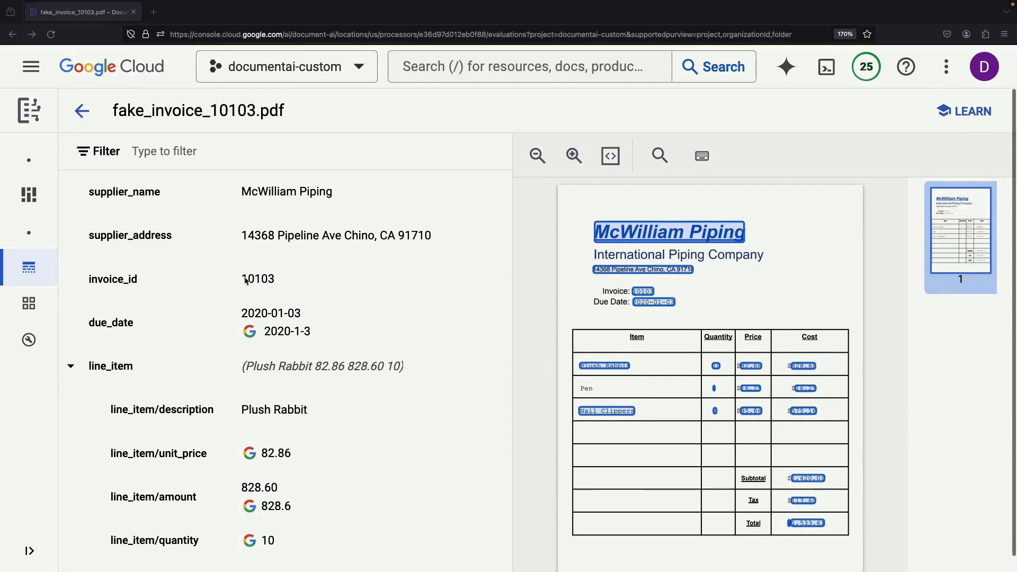
pyautogui.scroll(-3, 315, 379)
pyautogui.scroll(-10, 315, 379)
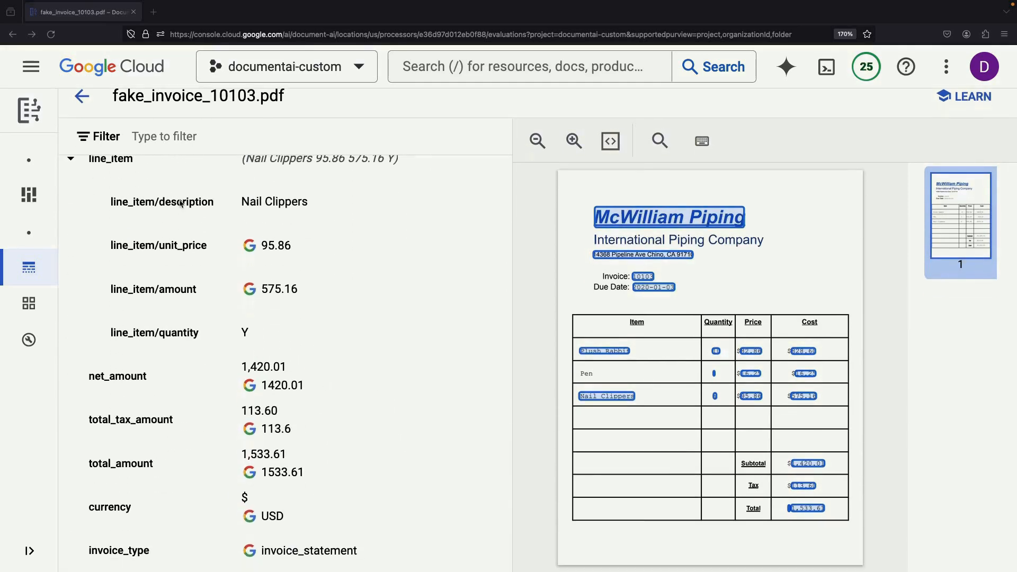
pyautogui.click(82, 96)
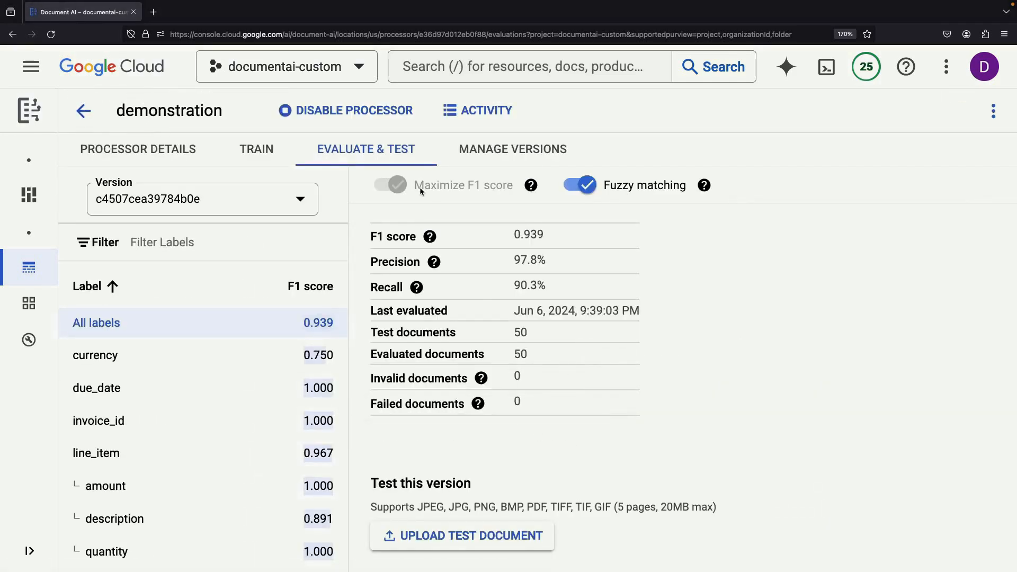
# Go back to version management and open the REST sample request for the demonstration version
pyautogui.click(490, 151)
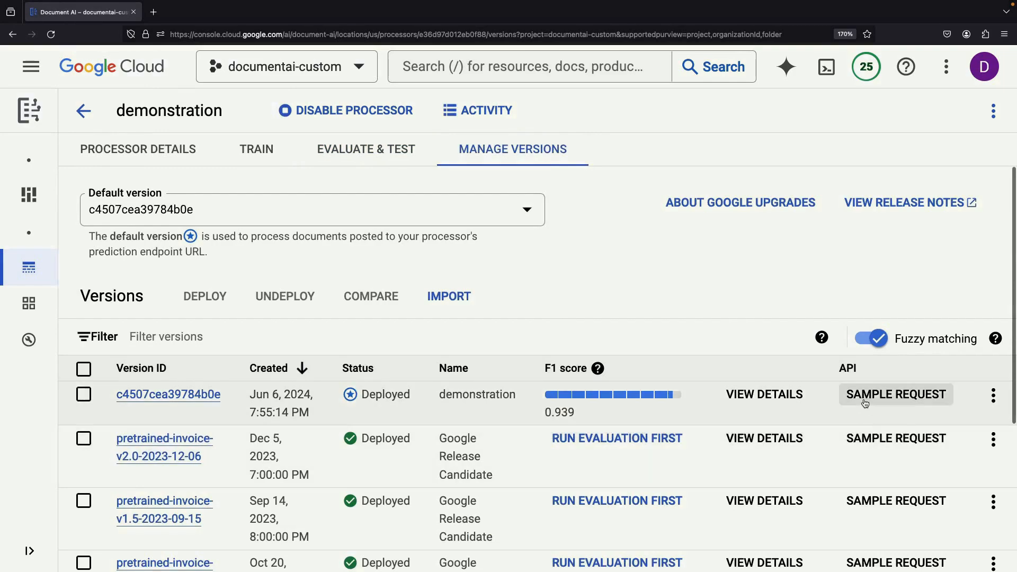
pyautogui.click(866, 393)
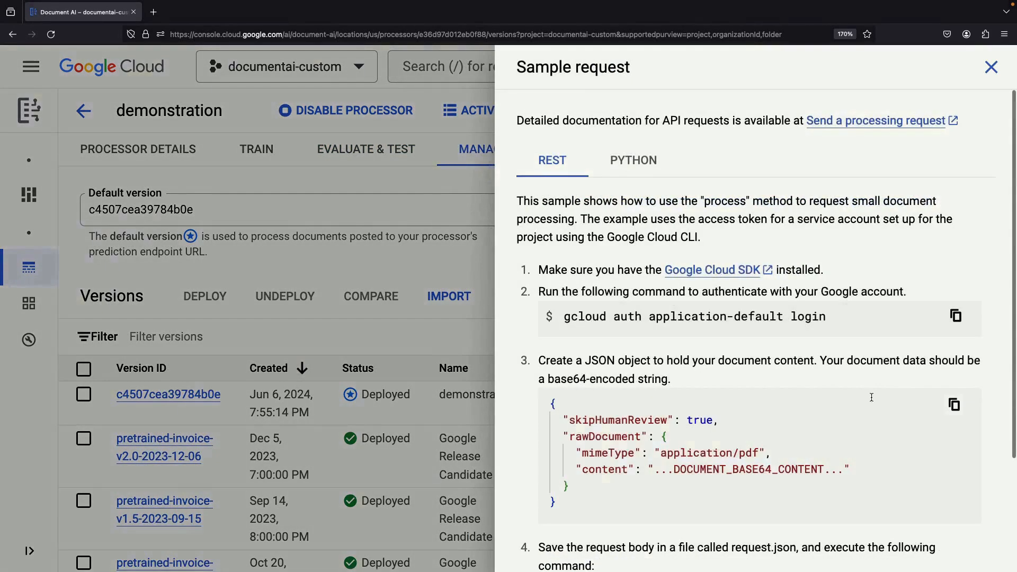